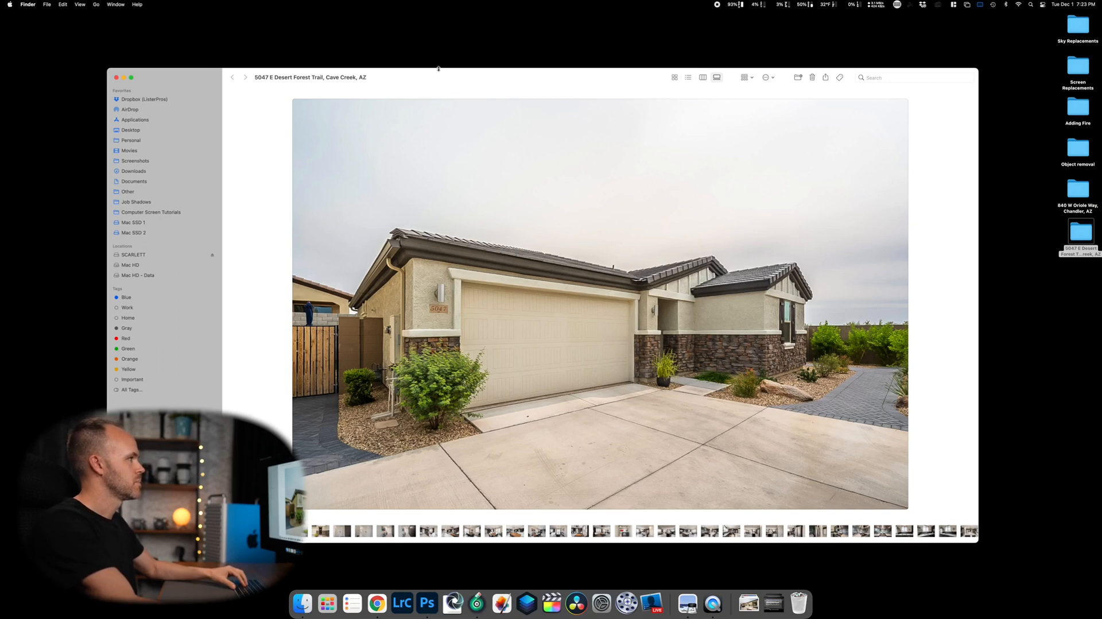
left_click_drag(487, 81, 1099, 86)
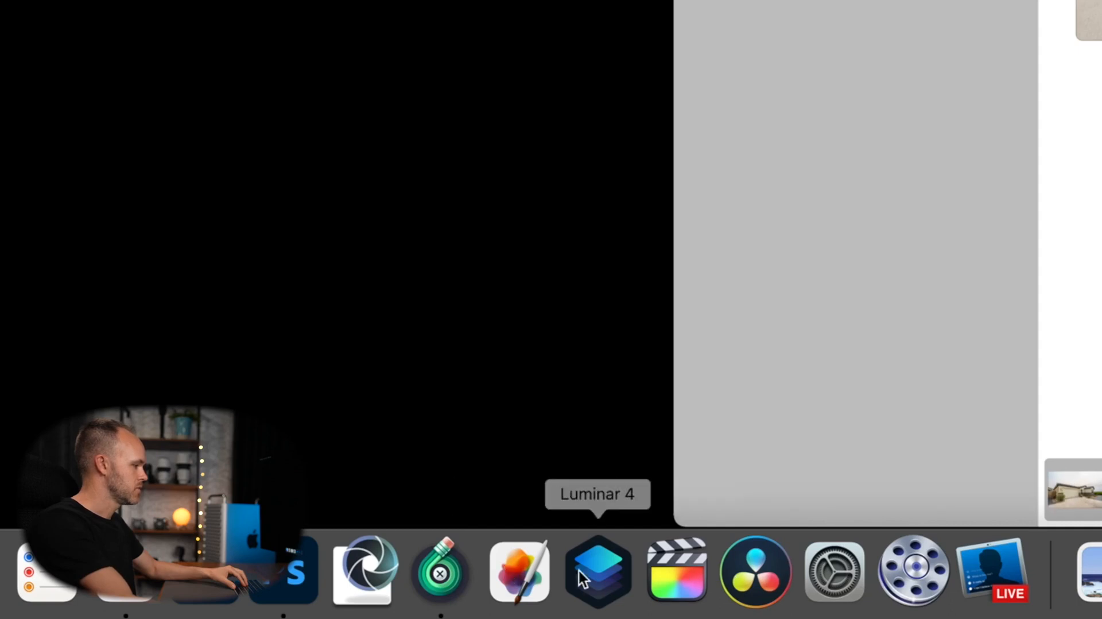
Launch Luminar 4 from the Dock and tile its editor window on the left half.
left_click(605, 568)
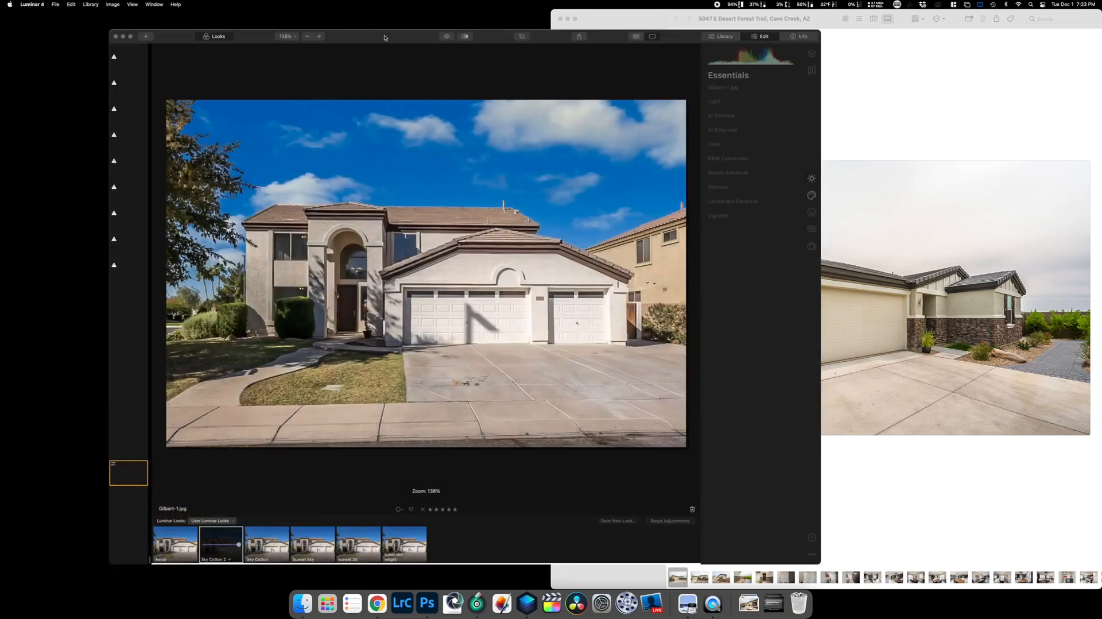
left_click_drag(384, 38, 2, 115)
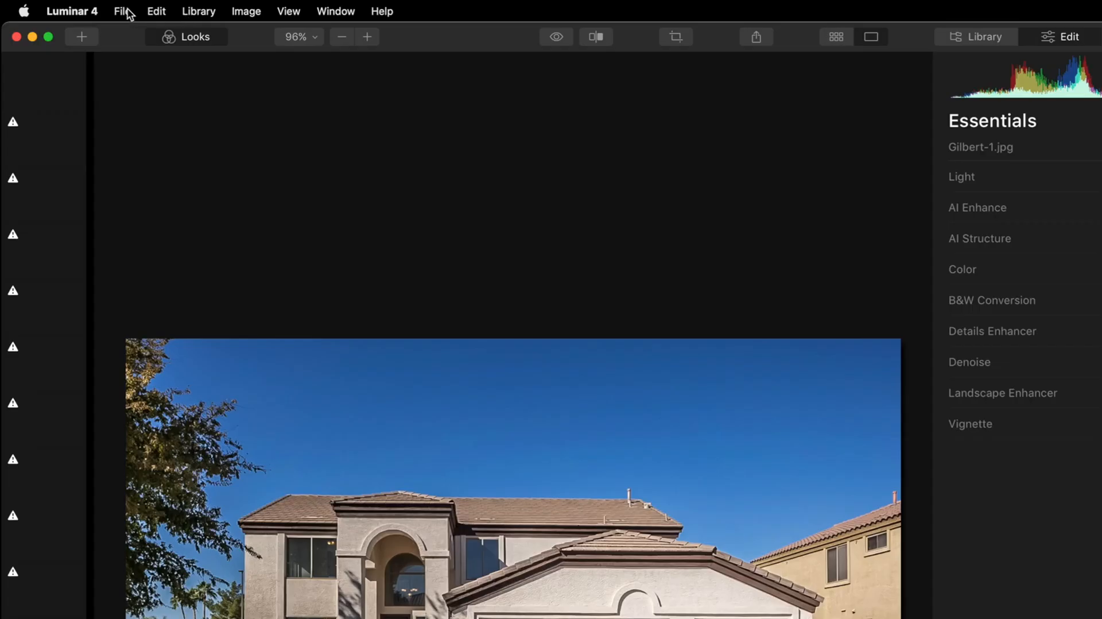
Open File > Batch Processing to show the Load Images to Batch dialog.
left_click(57, 5)
left_click(197, 237)
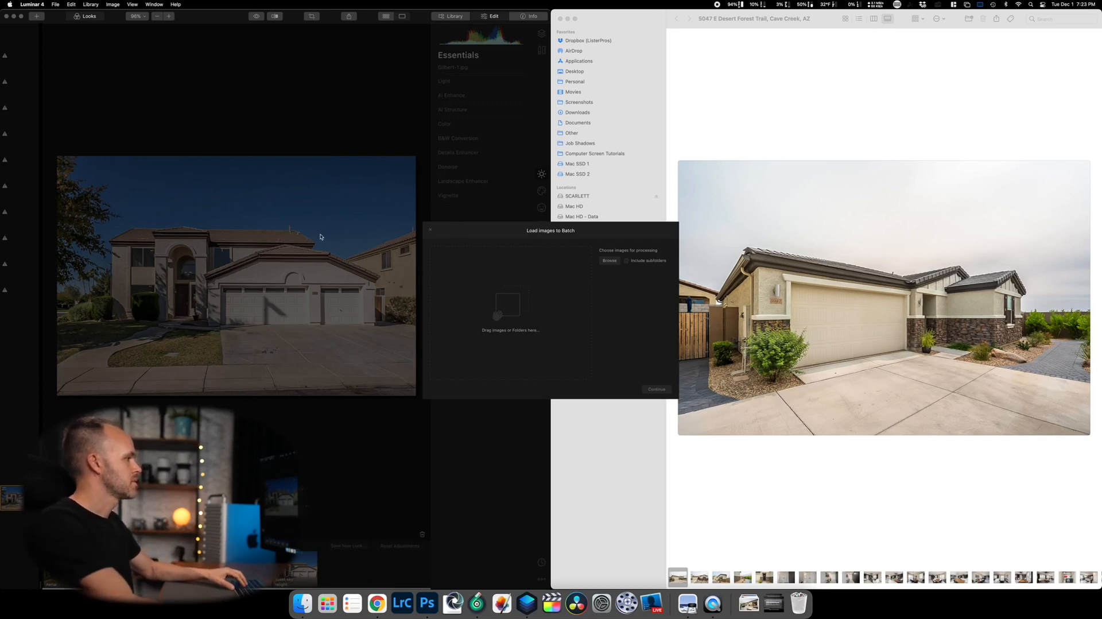
Drag the first four Desert Forest thumbnails into Luminar's Load images drop zone.
left_click(801, 111)
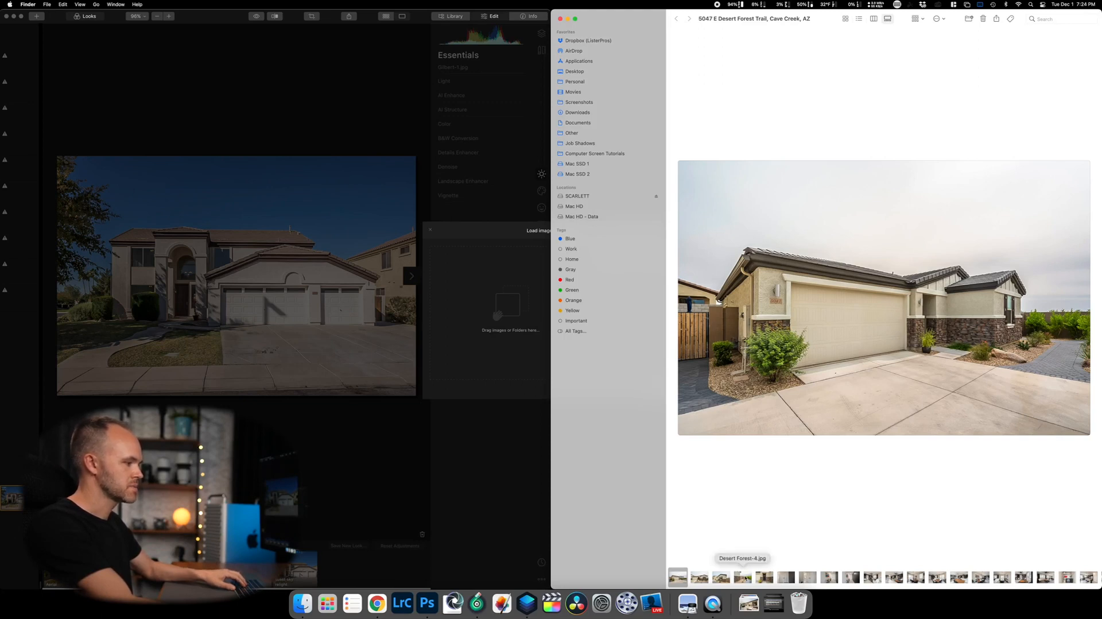
left_click(742, 576, "shift")
left_click_drag(678, 575, 510, 310)
Select a range of photos starting at Desert Forest-59.jpg and drag them toward the batch.
scroll(947, 577, "right", 10)
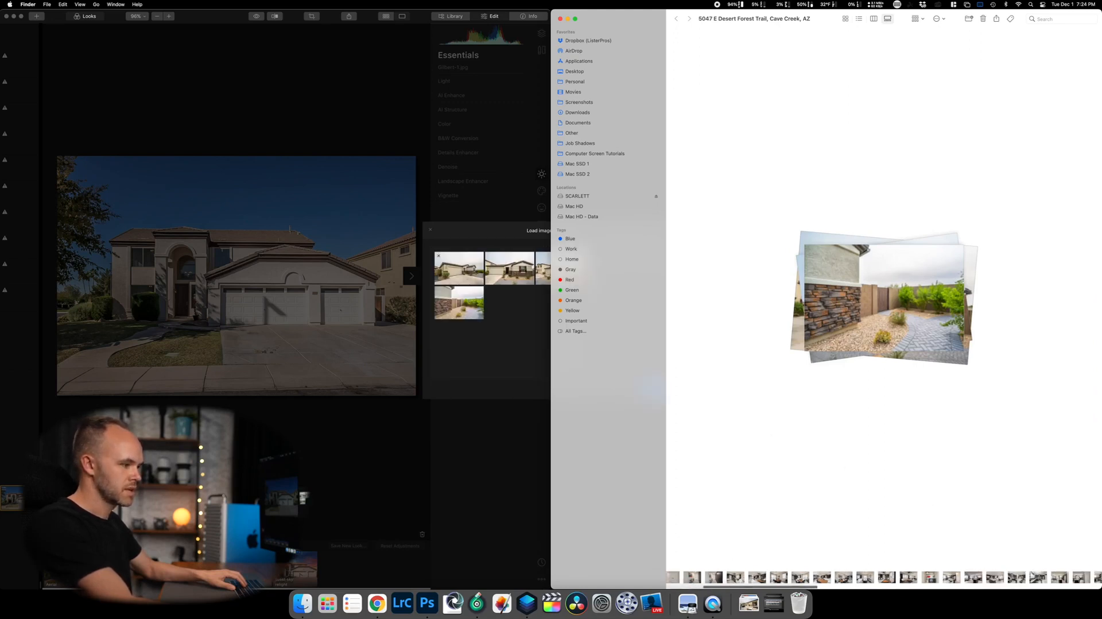
scroll(947, 577, "right", 5)
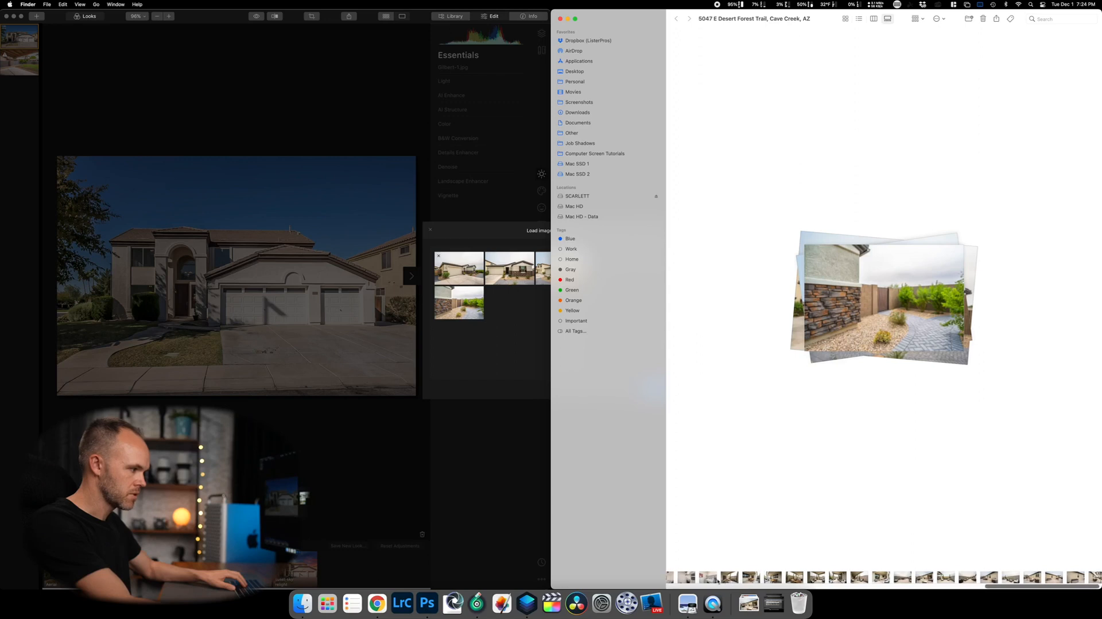
left_click(708, 577)
left_click(685, 577)
left_click(729, 577)
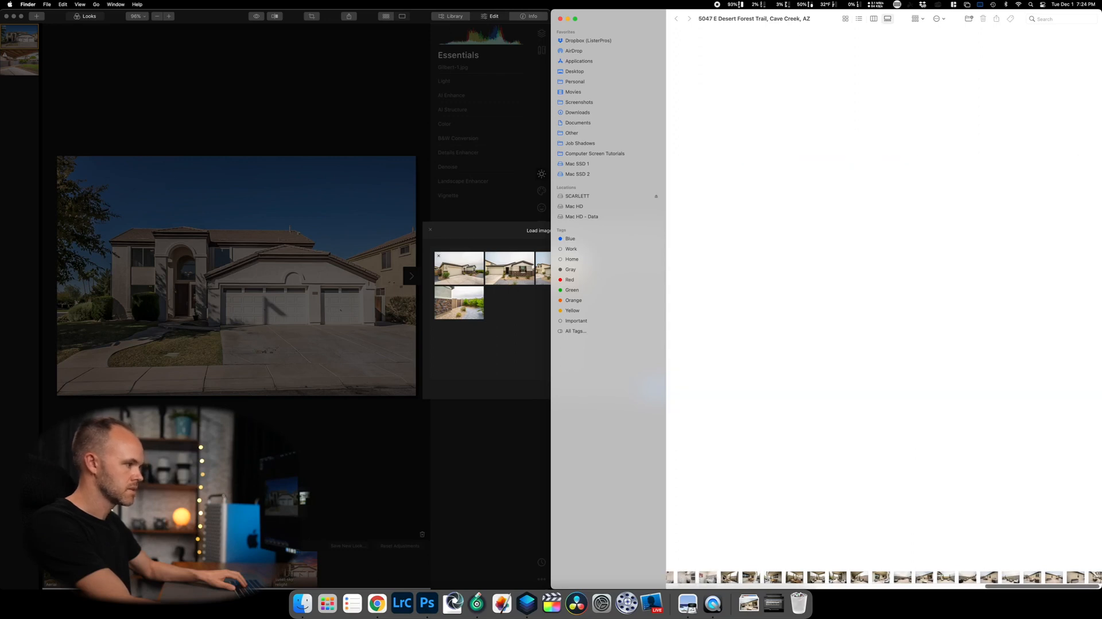
scroll(947, 577, "right", 2)
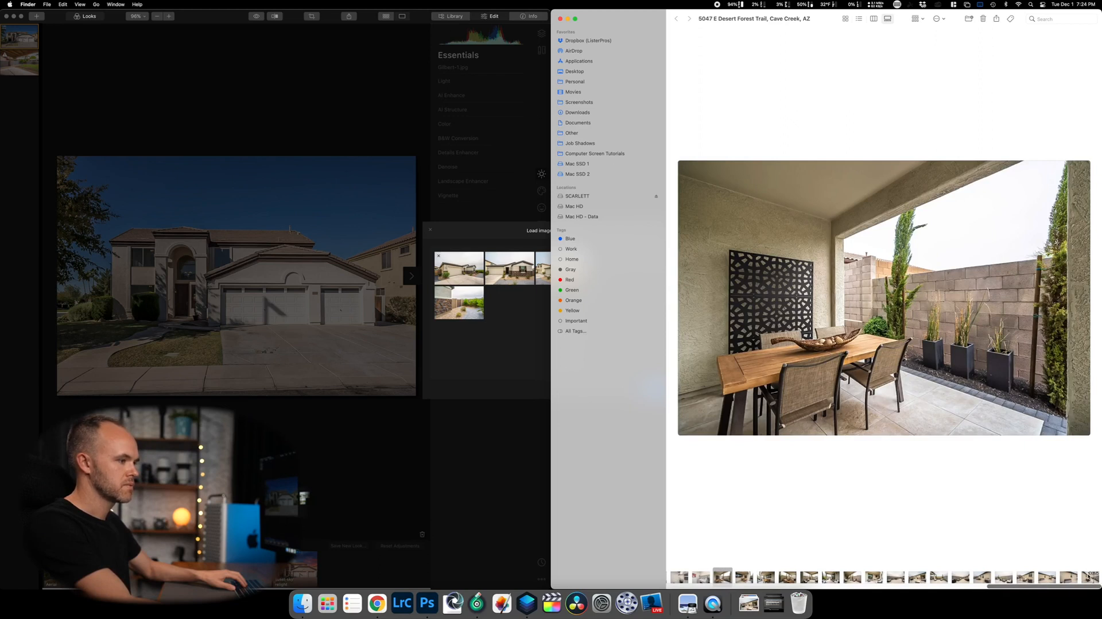
left_click(1089, 577, "shift")
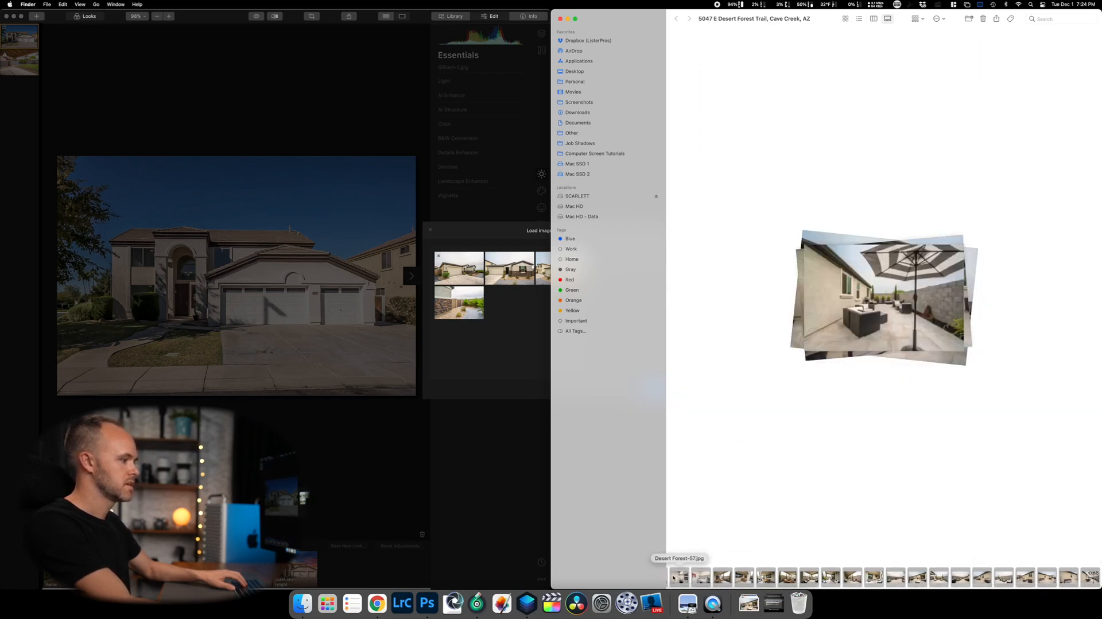
left_click_drag(679, 575, 838, 585)
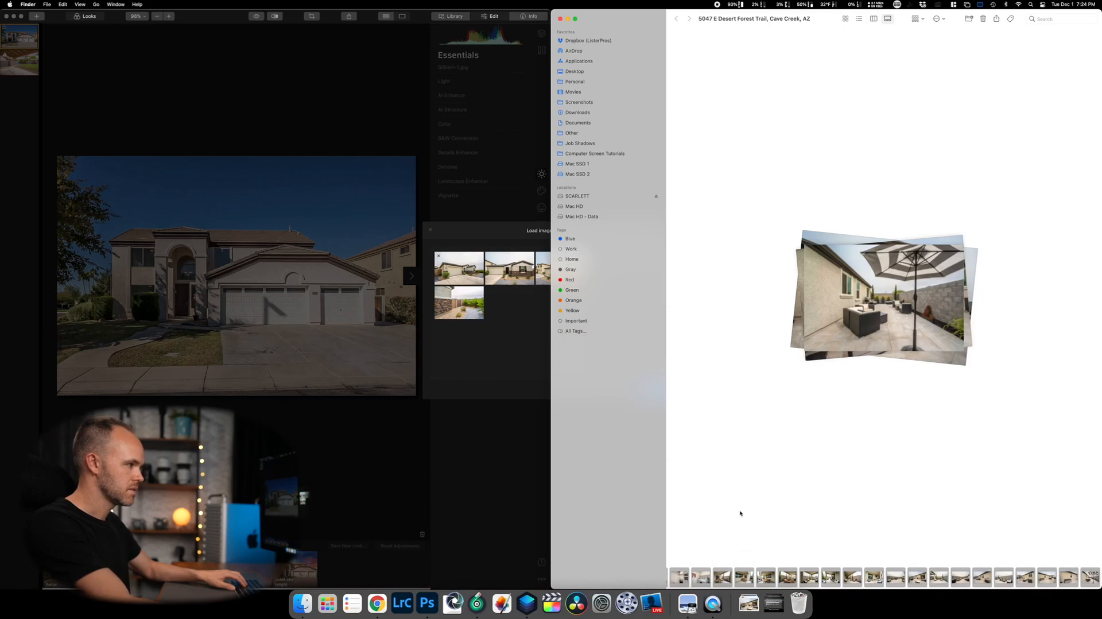
In List view, select Desert Forest-59.jpg through Desert Forest-76.jpg and drag them into the batch.
left_click(859, 19)
key("cmd+a")
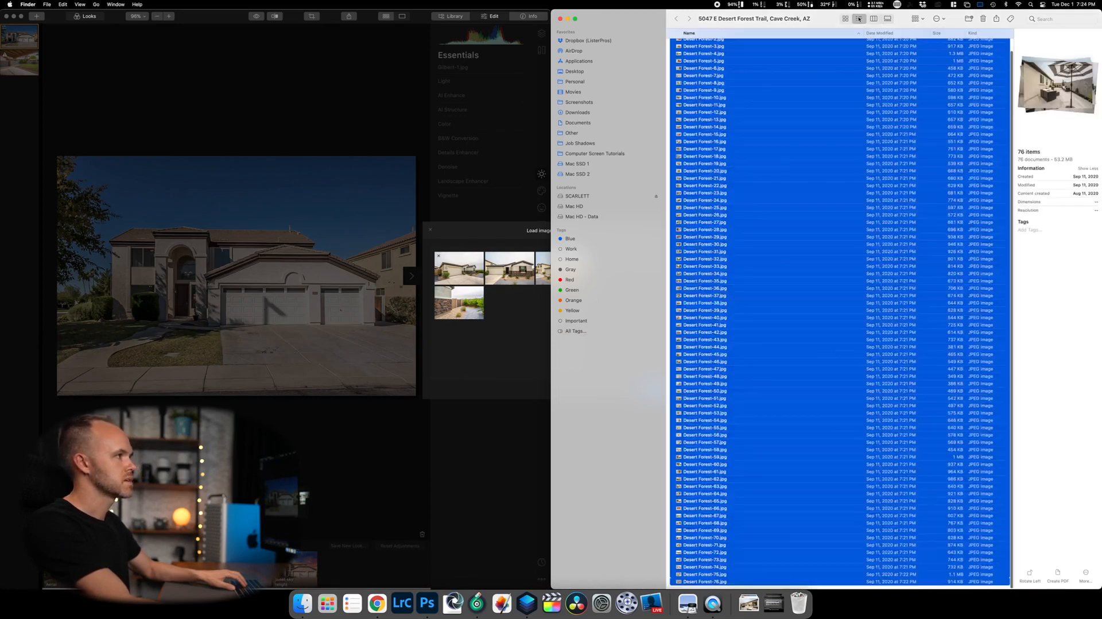
left_click(786, 253)
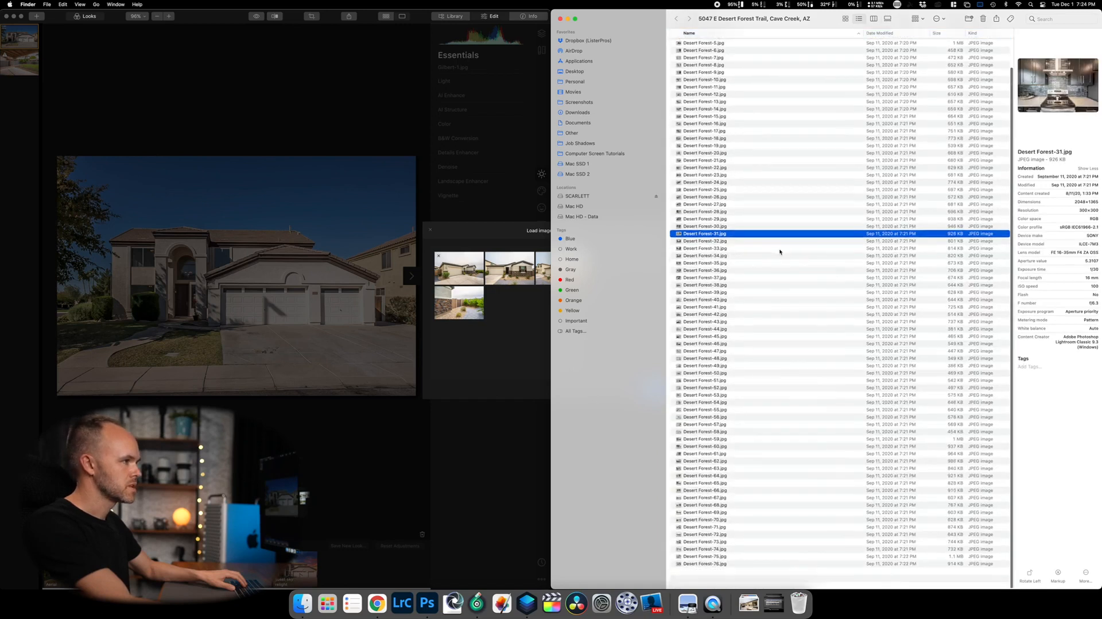
left_click(694, 457)
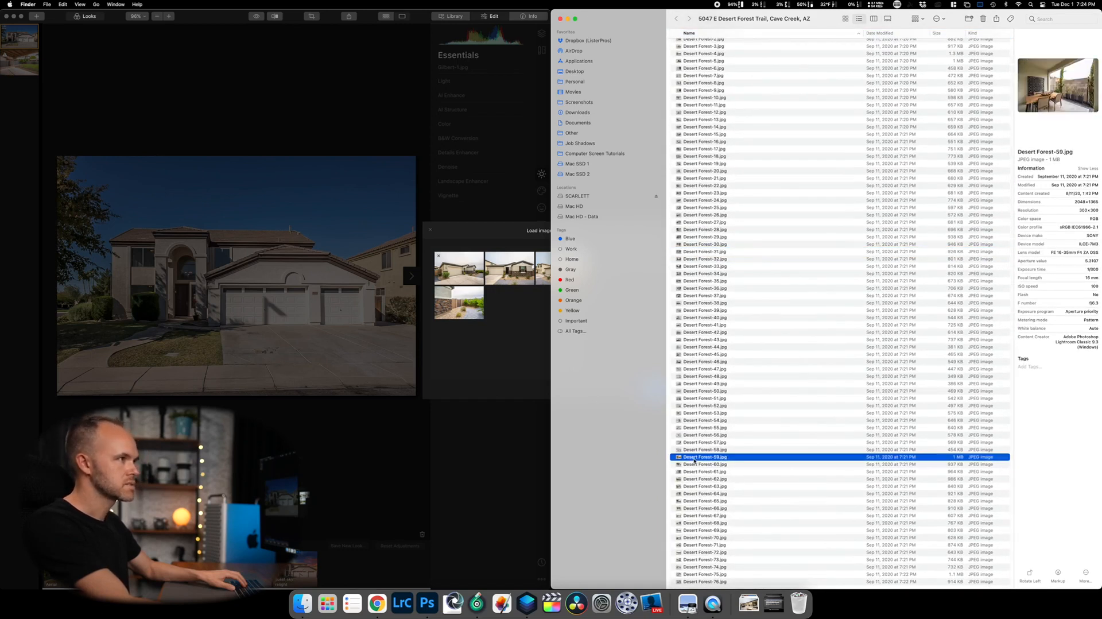
scroll(702, 539, "down", 2)
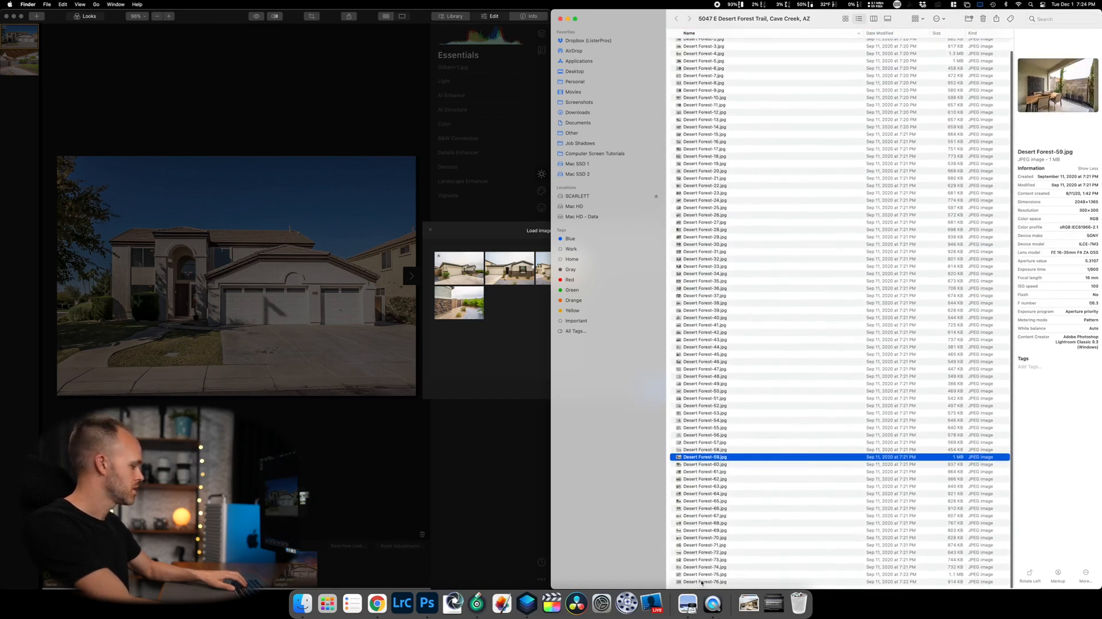
left_click(701, 582, "shift")
left_click_drag(700, 488, 516, 344)
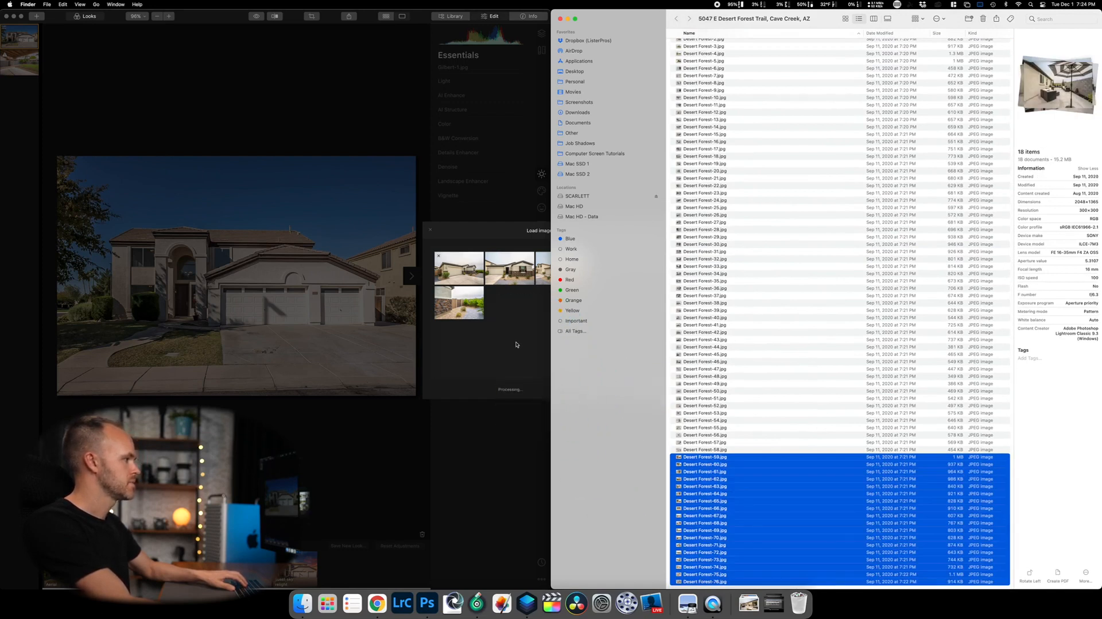
Switch between the Finder folder and the batch dialog to confirm all photos are loaded.
left_click(510, 240)
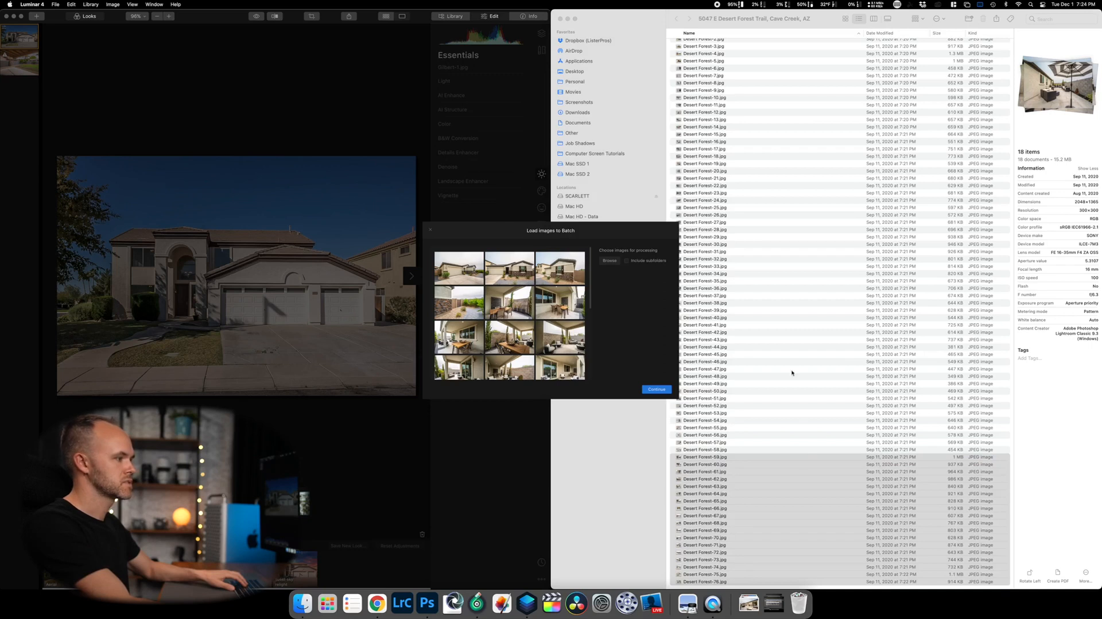
left_click(755, 505)
scroll(763, 189, "up", 2)
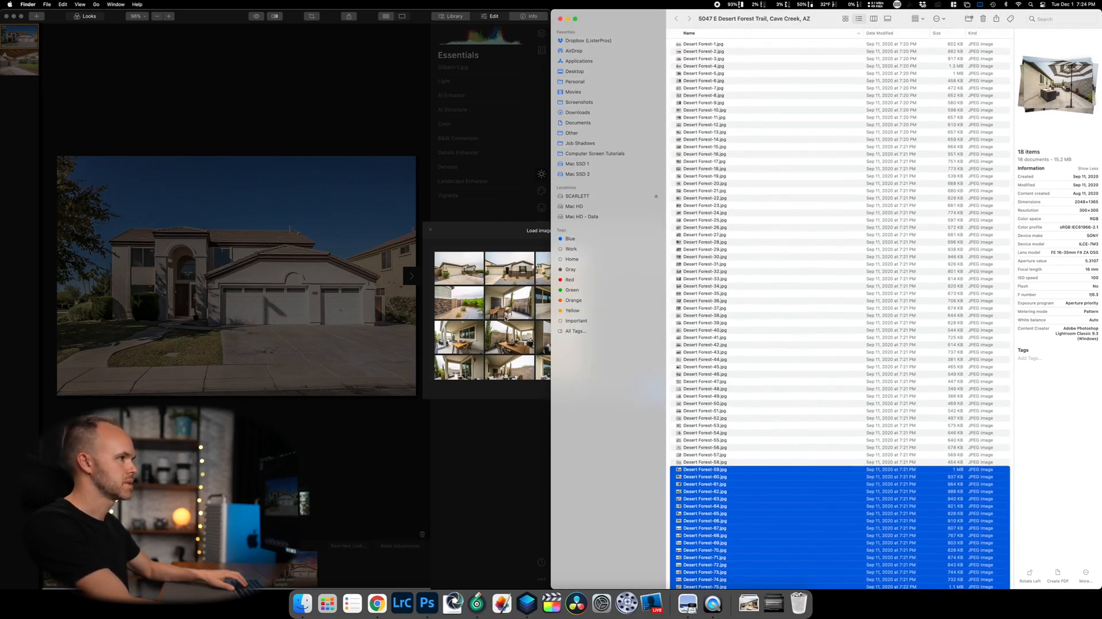
left_click(505, 318)
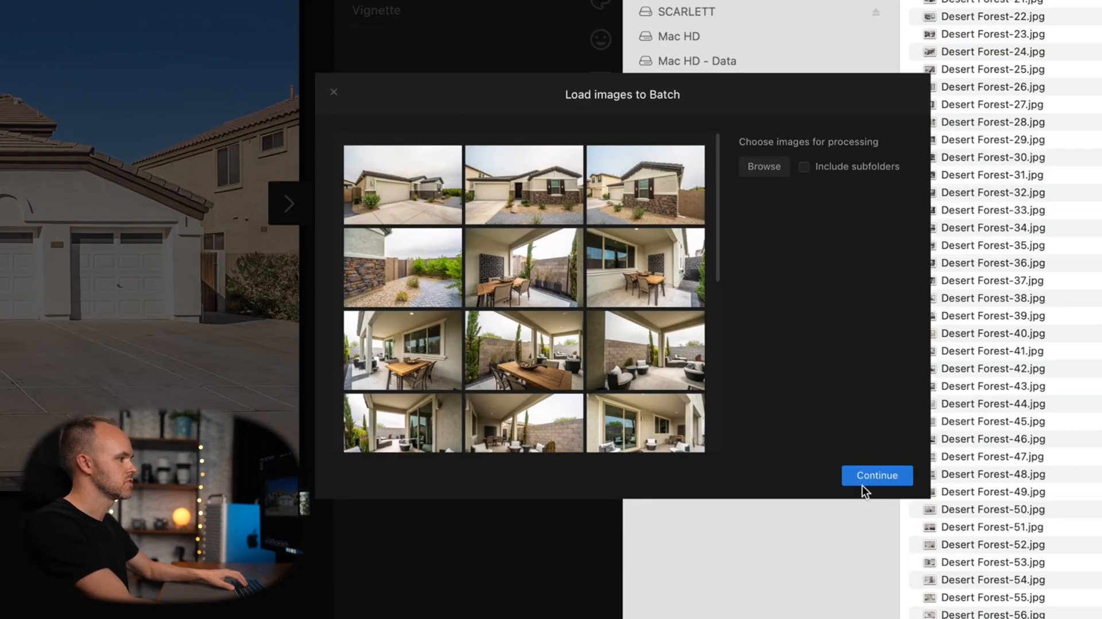
Continue to Batch Settings and choose Sky Cotton as the Luminar Look.
left_click(655, 390)
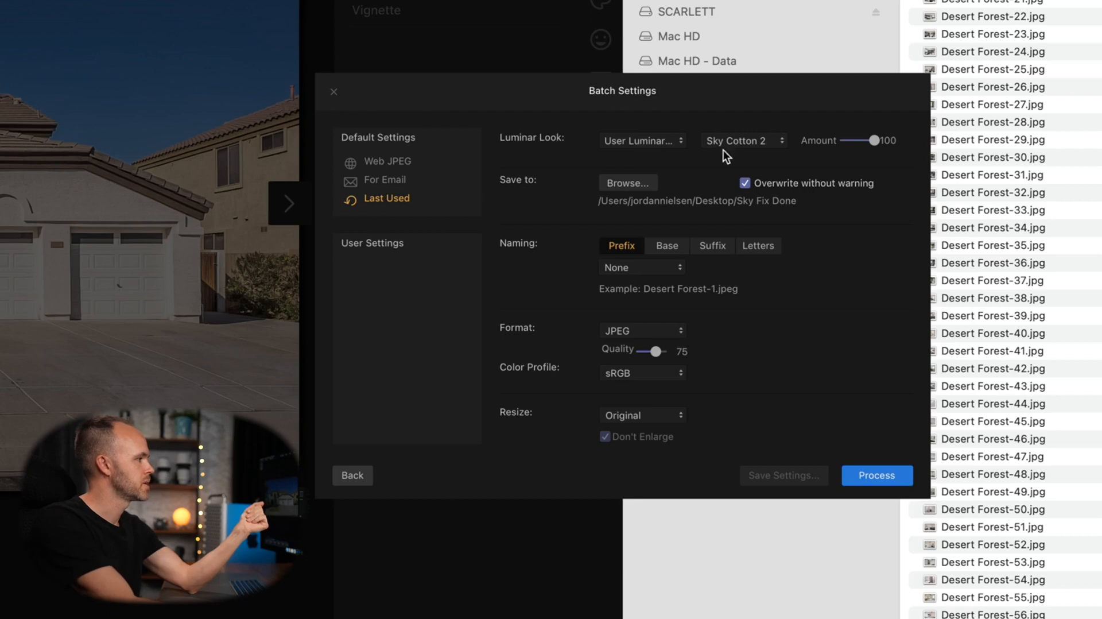
left_click(746, 142)
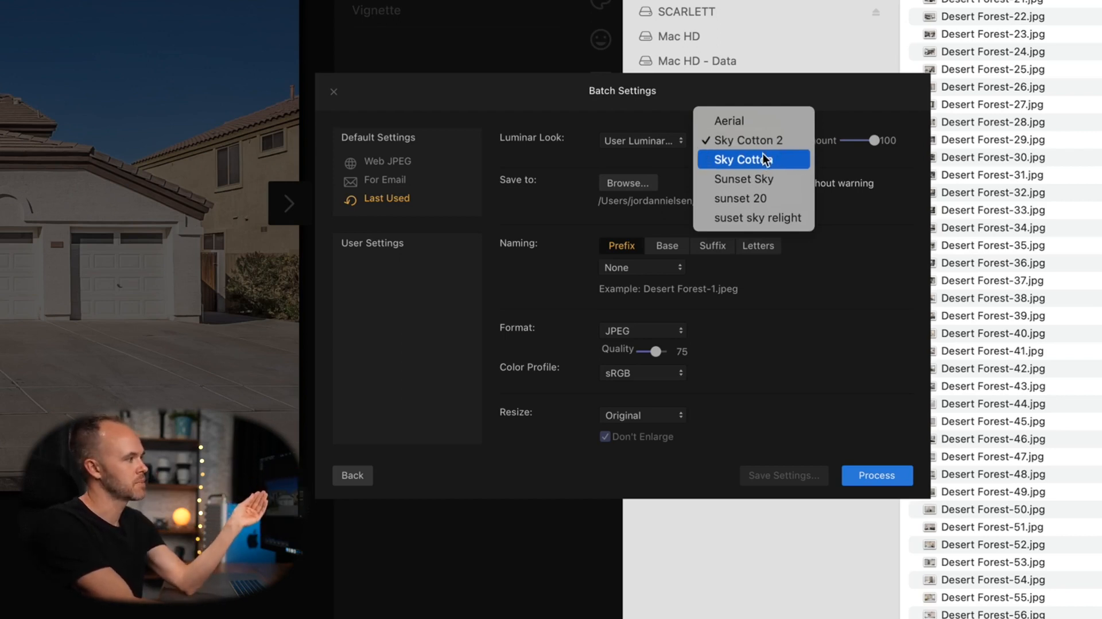
left_click(762, 158)
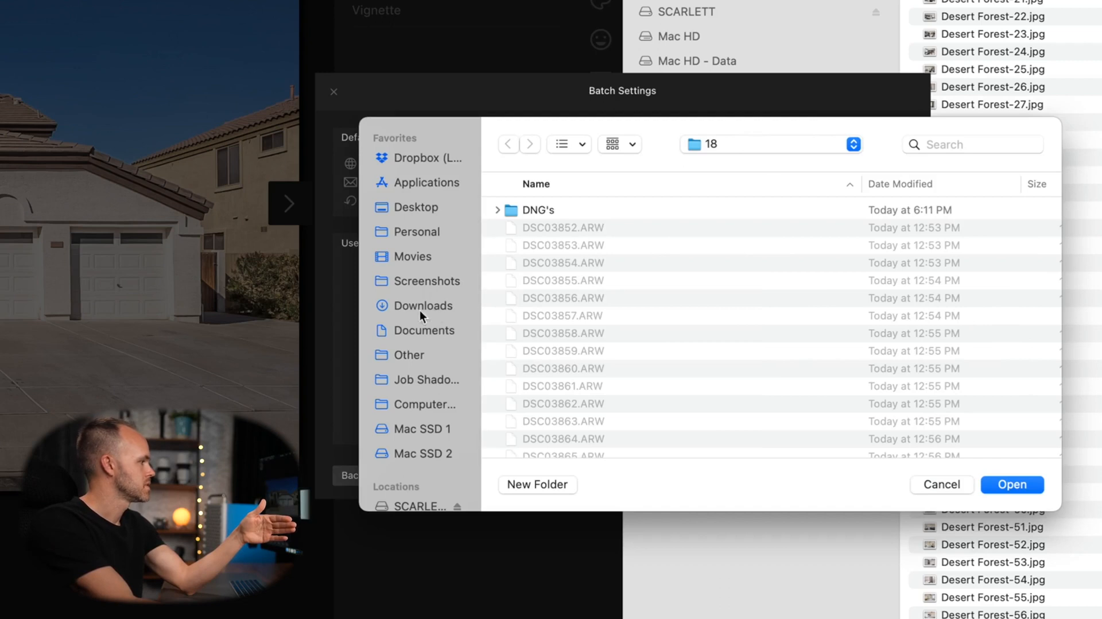
left_click(423, 207)
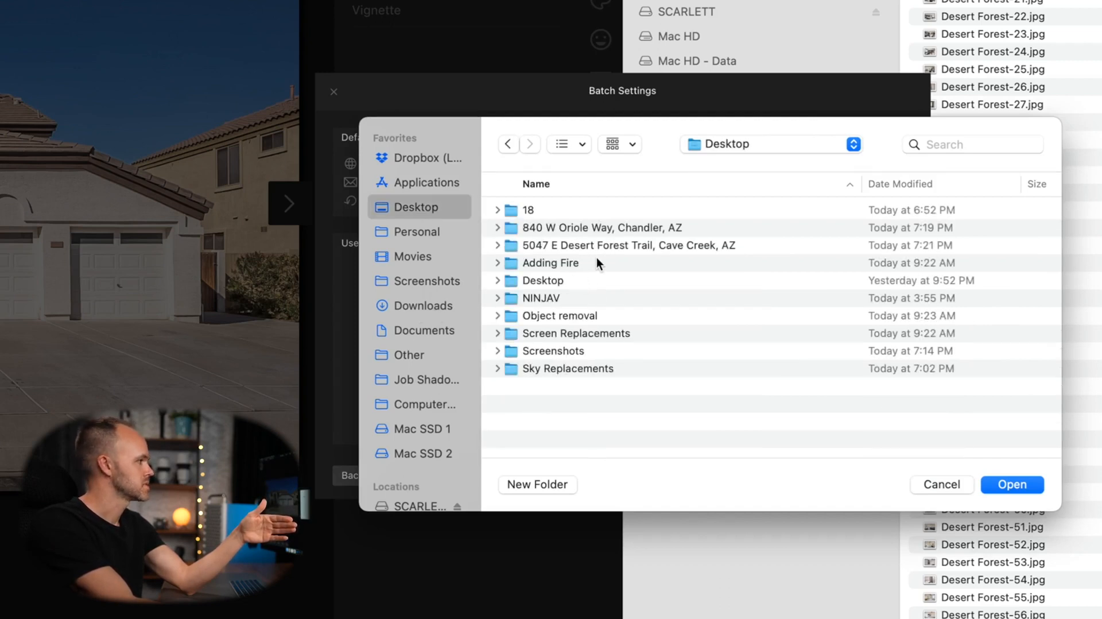
double_click(598, 245)
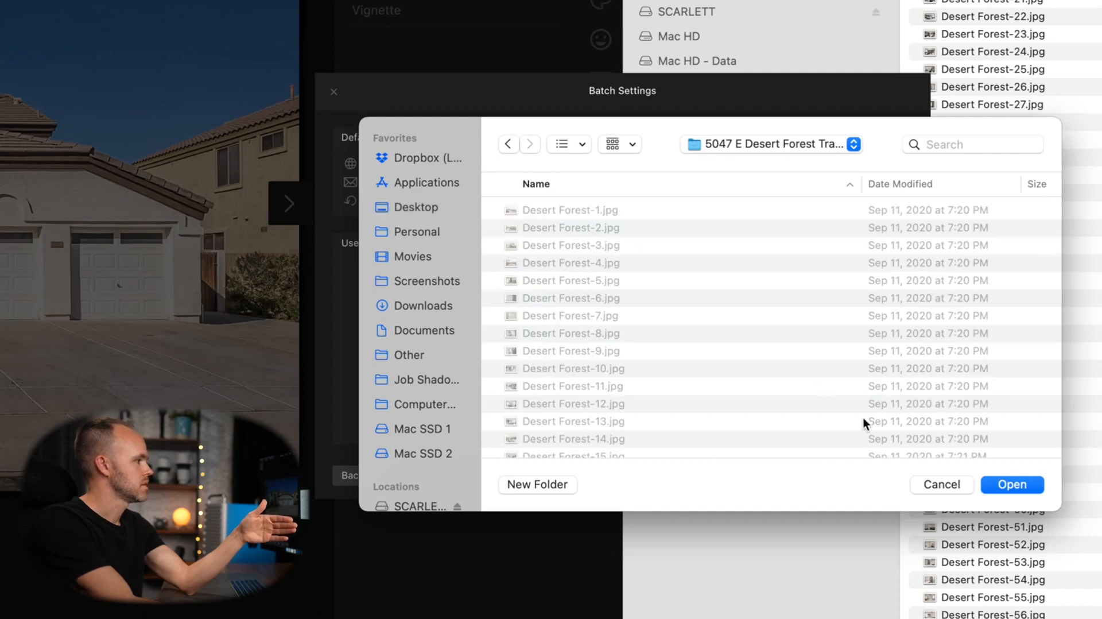
left_click(1009, 485)
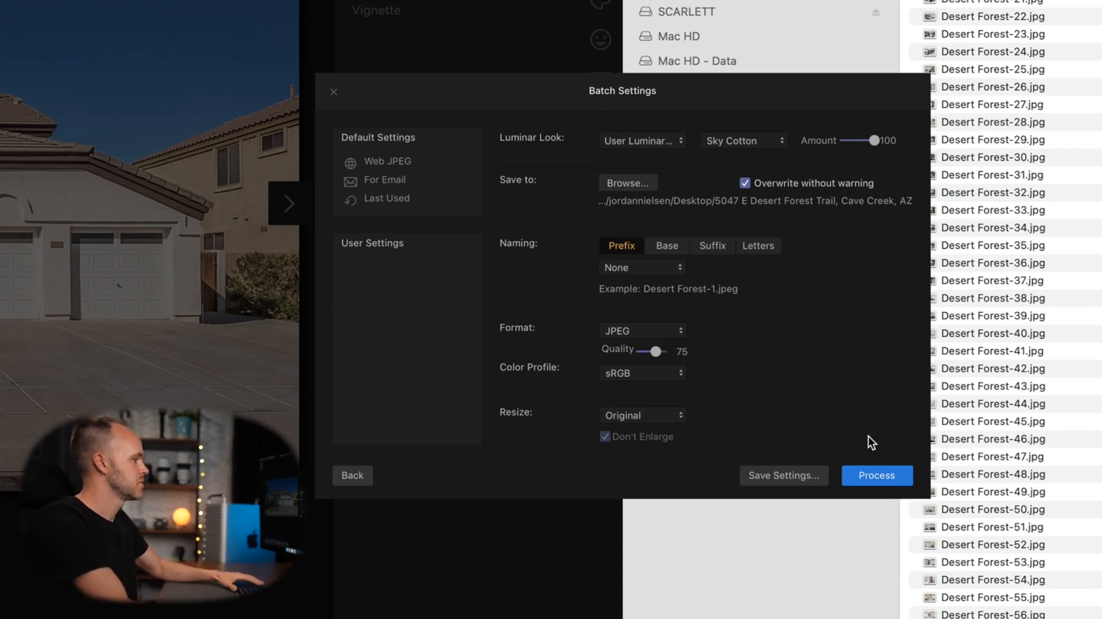
Process all 22 photos with Sky Cotton, saving .jpeg copies to the property folder.
left_click(874, 474)
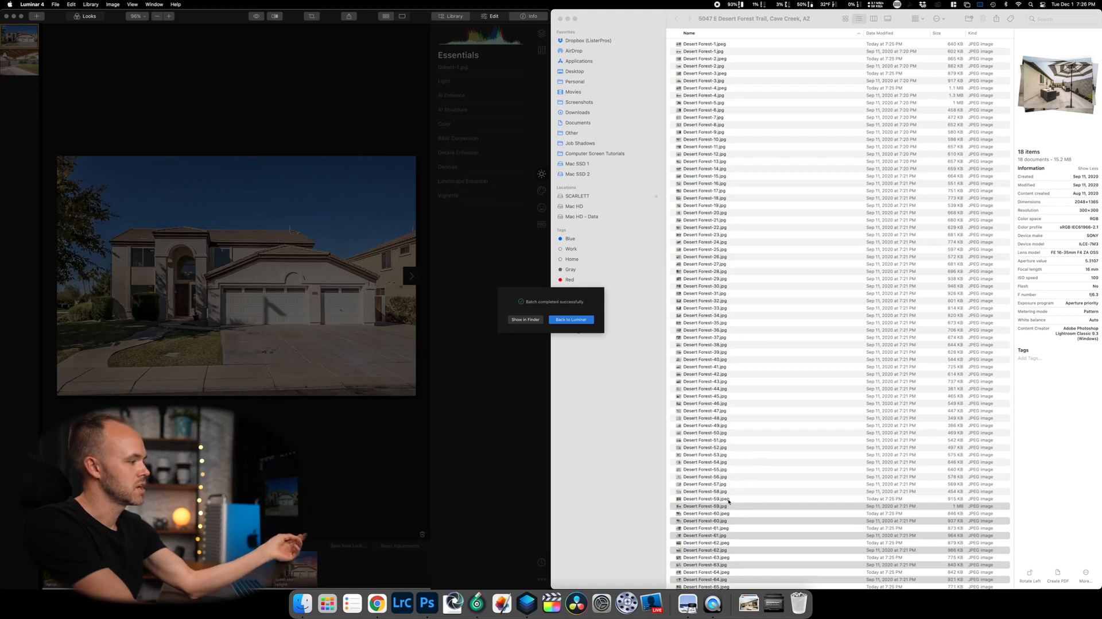
Sort by Date Modified oldest first, select Desert Forest-1.jpeg, and widen the window.
left_click(729, 404)
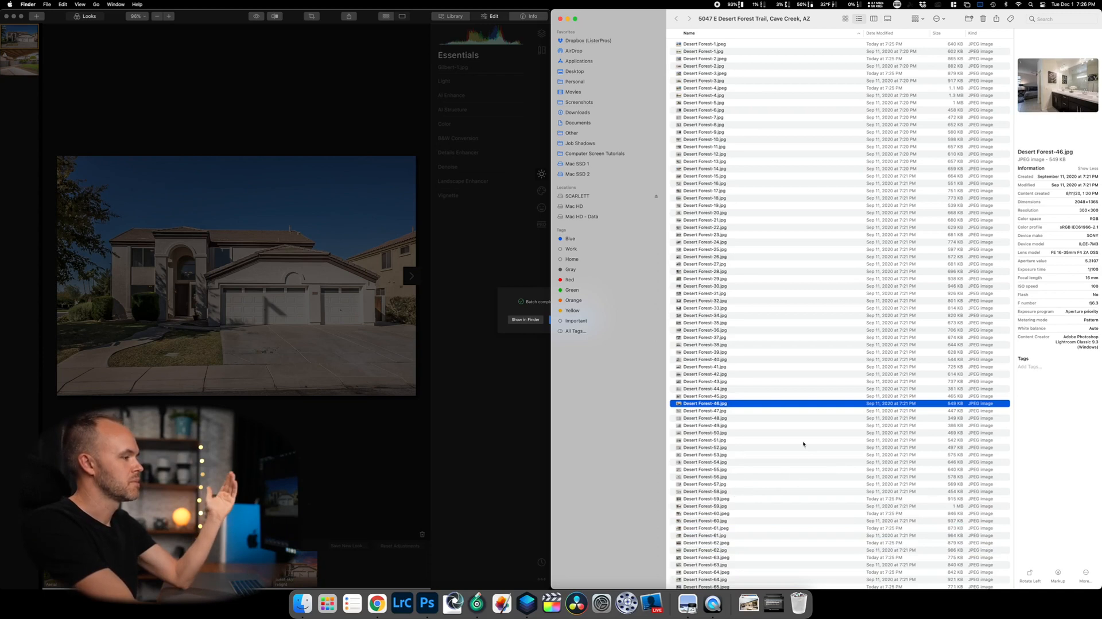
scroll(726, 498, "up", 2)
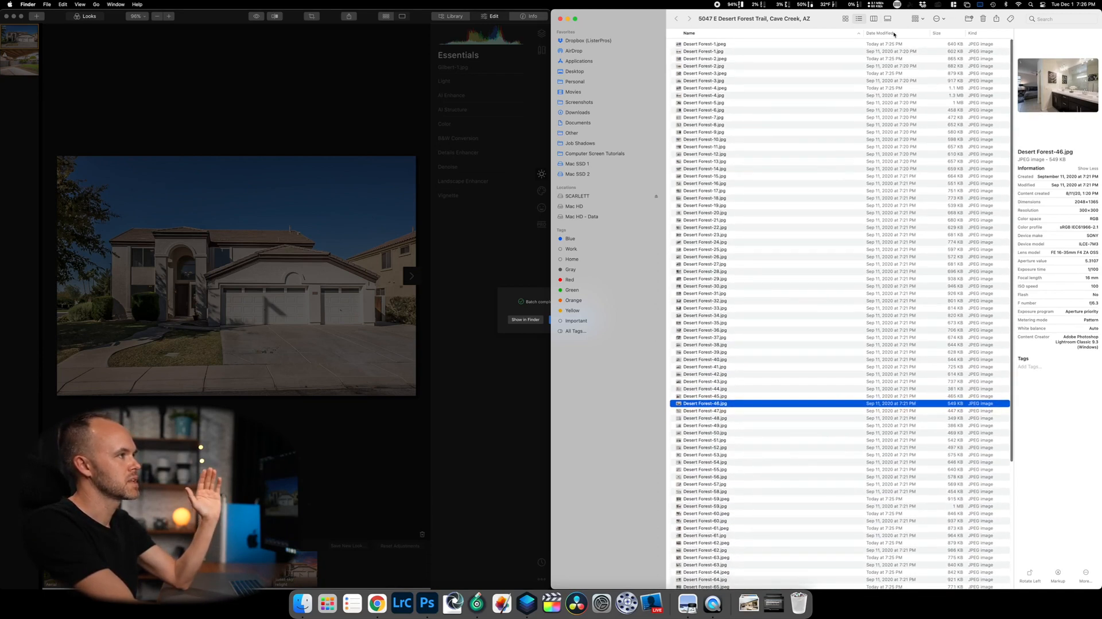
left_click(893, 33)
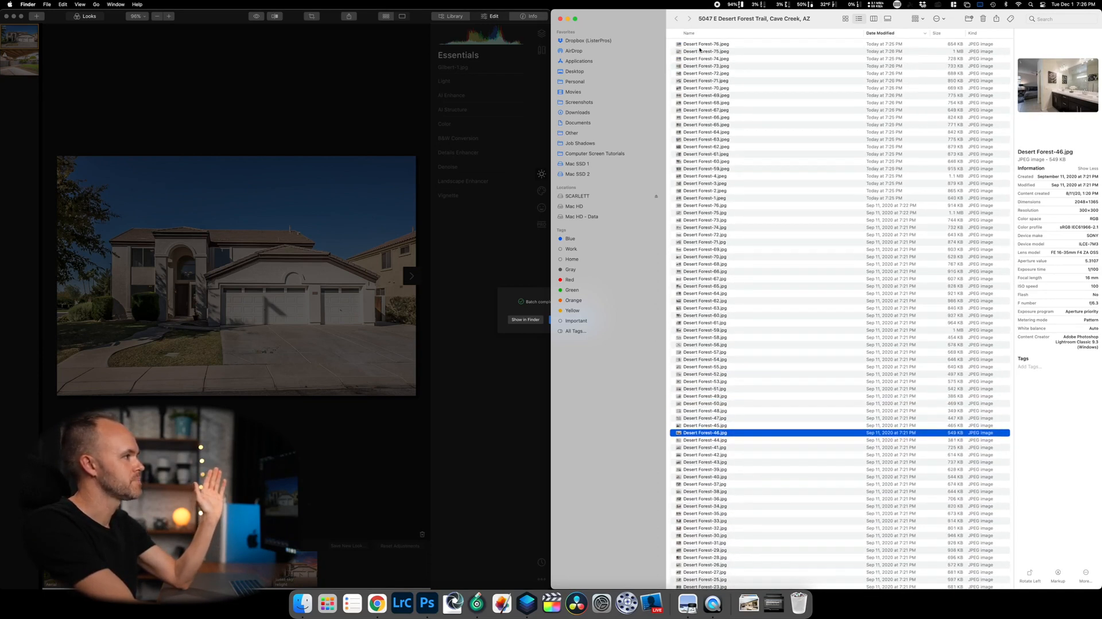
left_click(875, 33)
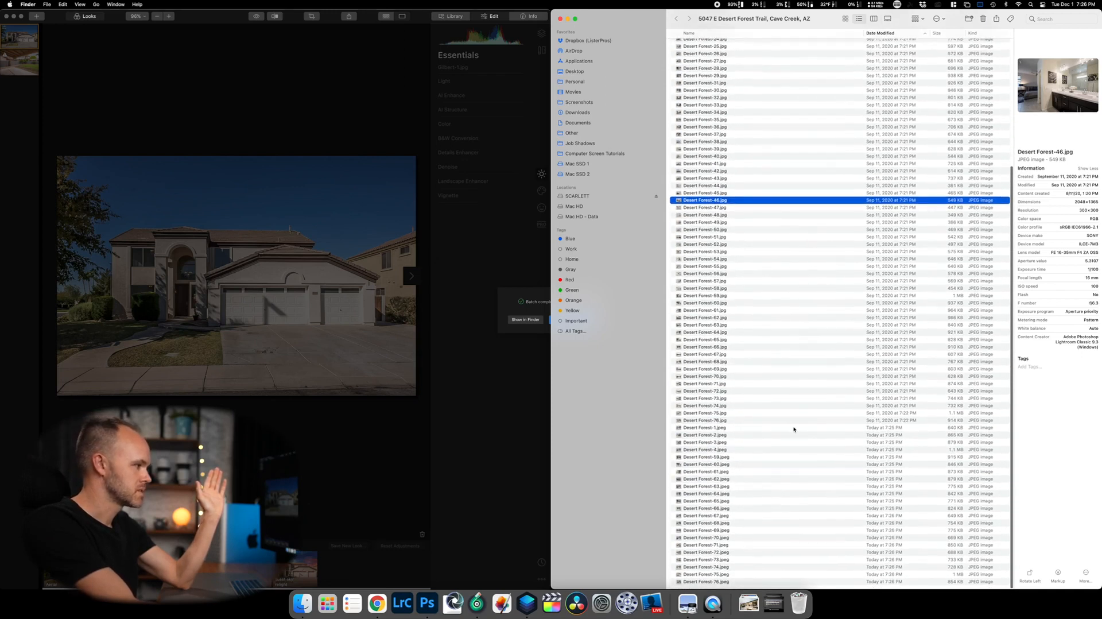
left_click(715, 430)
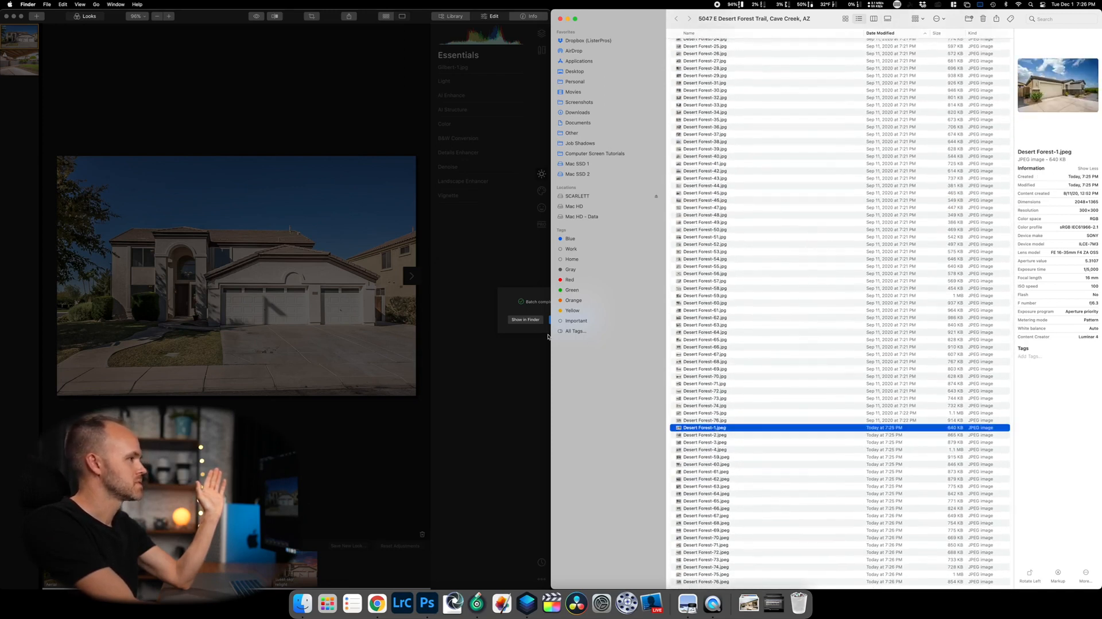
left_click_drag(552, 340, 113, 342)
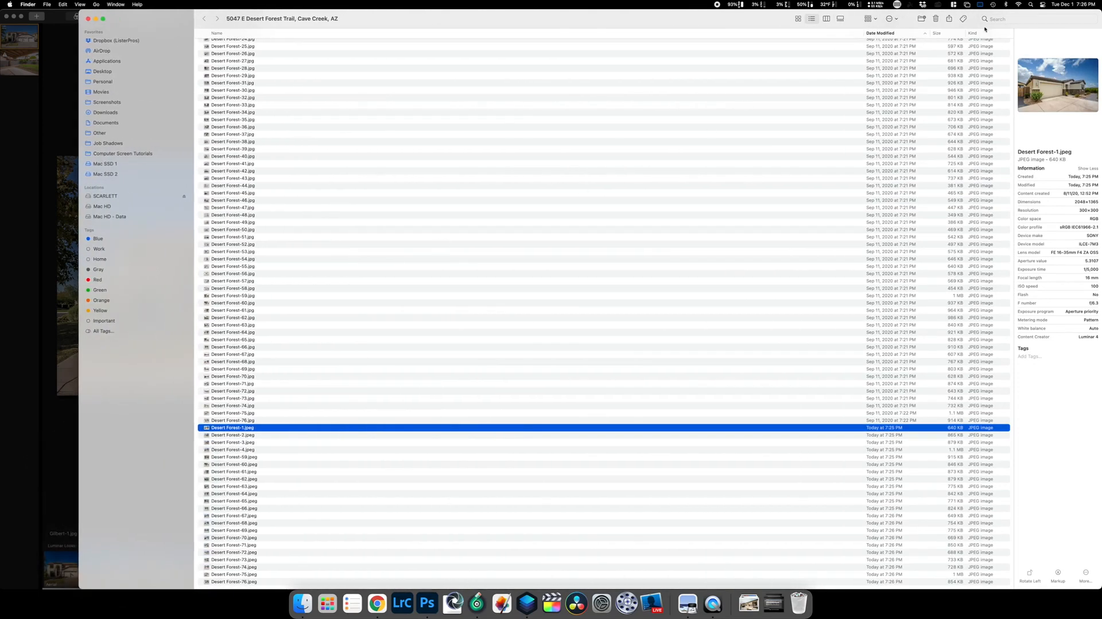
Switch to Gallery view and step through the house photos, comparing grey and blue skies.
left_click(840, 19)
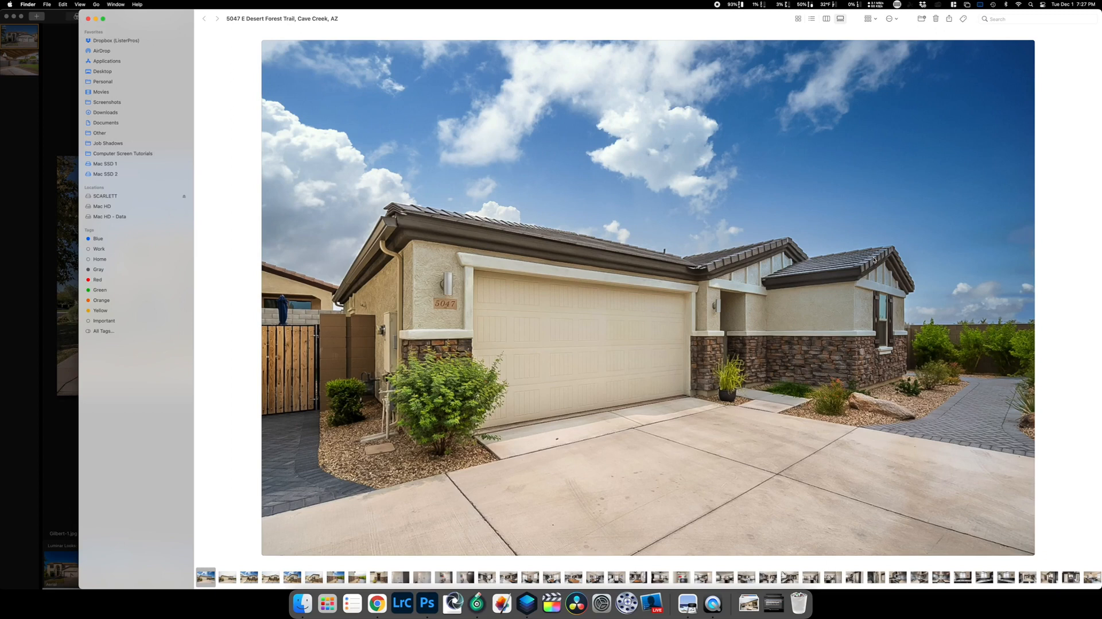
key("Right")
key("Right")
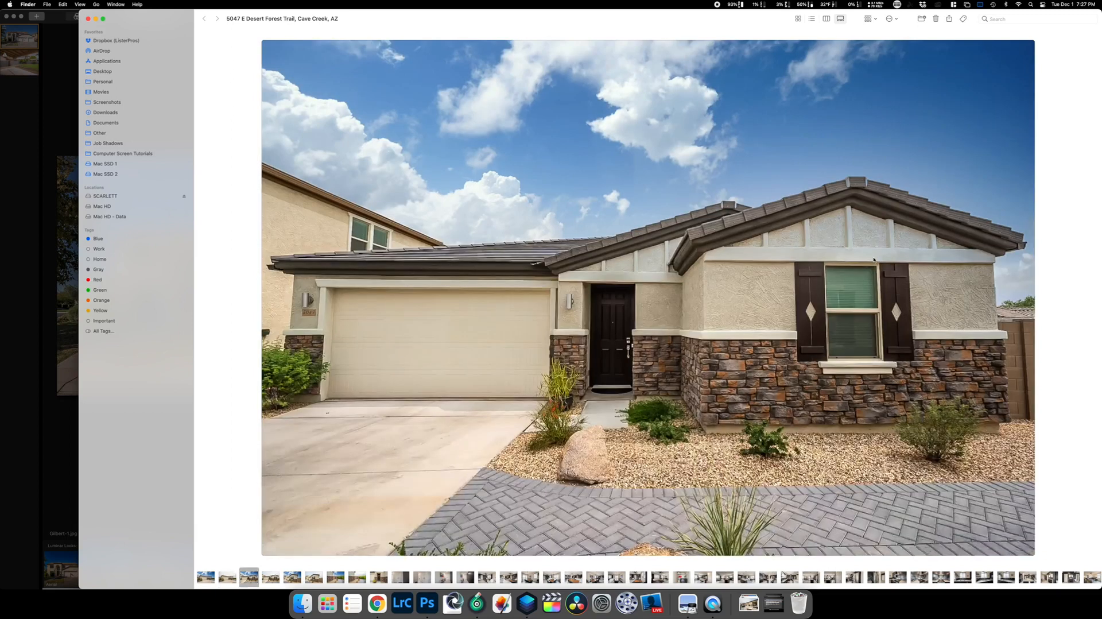
key("Right")
key("Right")
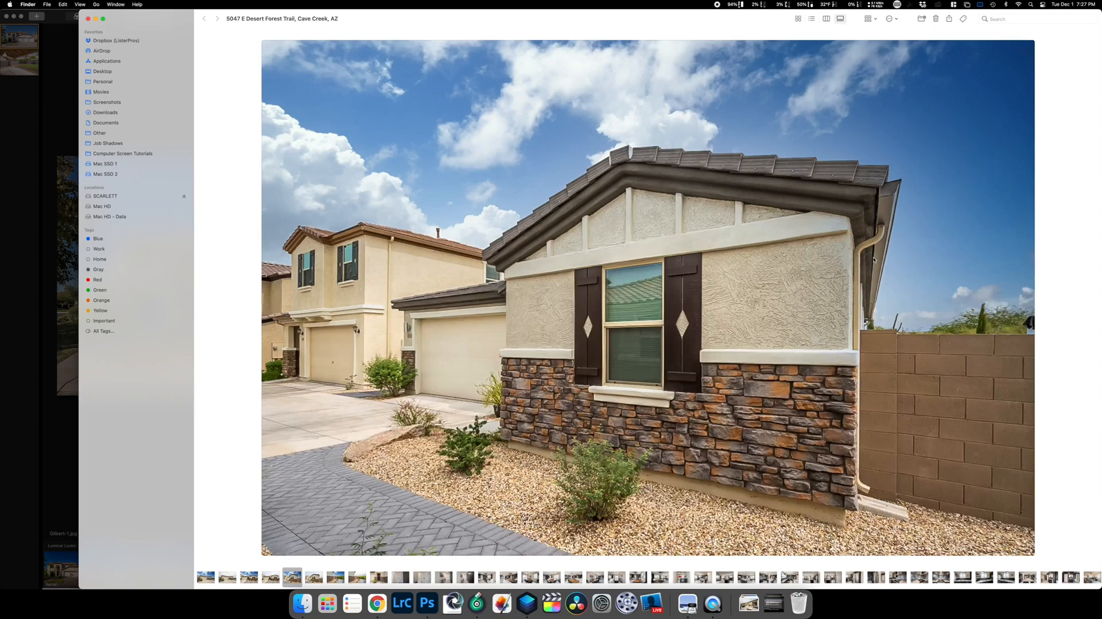
key("Right")
key("Right")
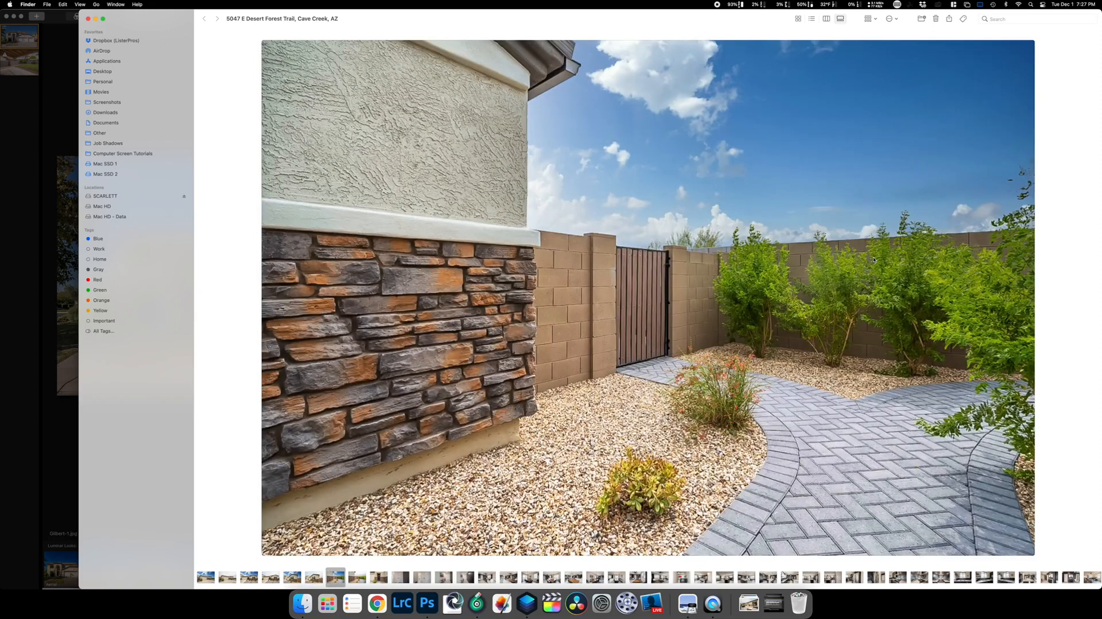
key("Right")
key("Right")
key("Right")
key("Right")
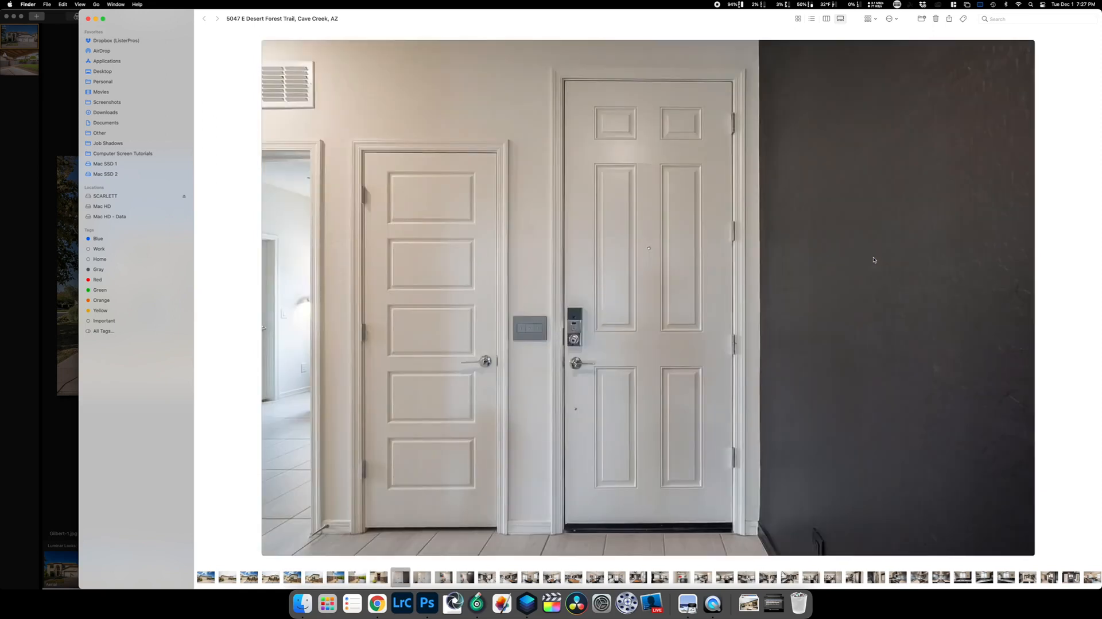
key("Right")
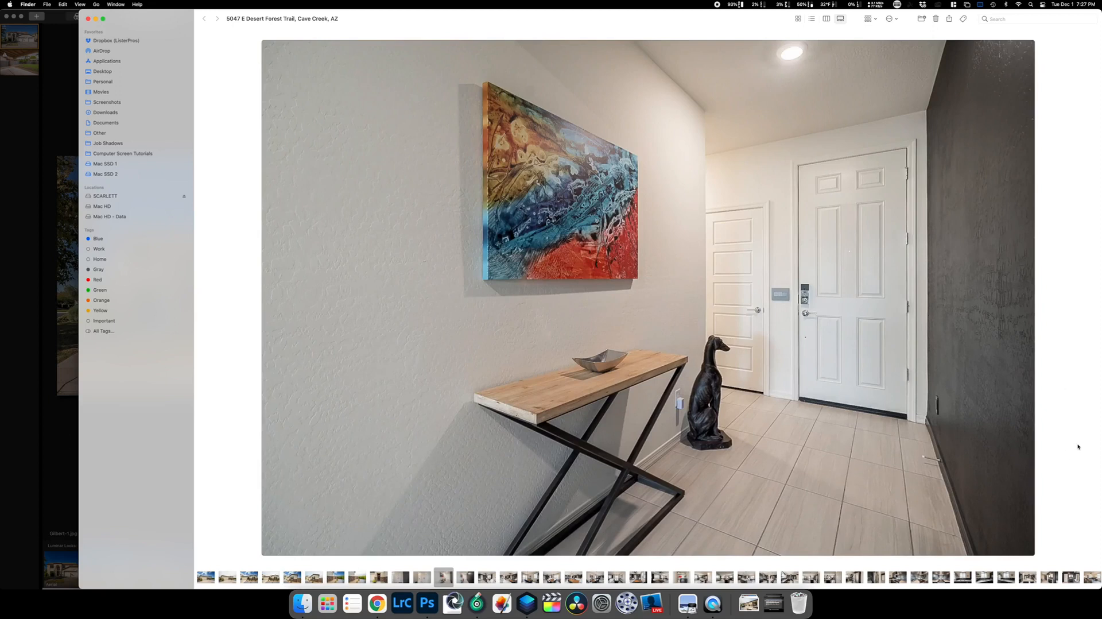
Jump to Desert Forest-59.jpeg and compare overcast and blue-sky versions of the patio photos.
scroll(980, 585, "right", 15)
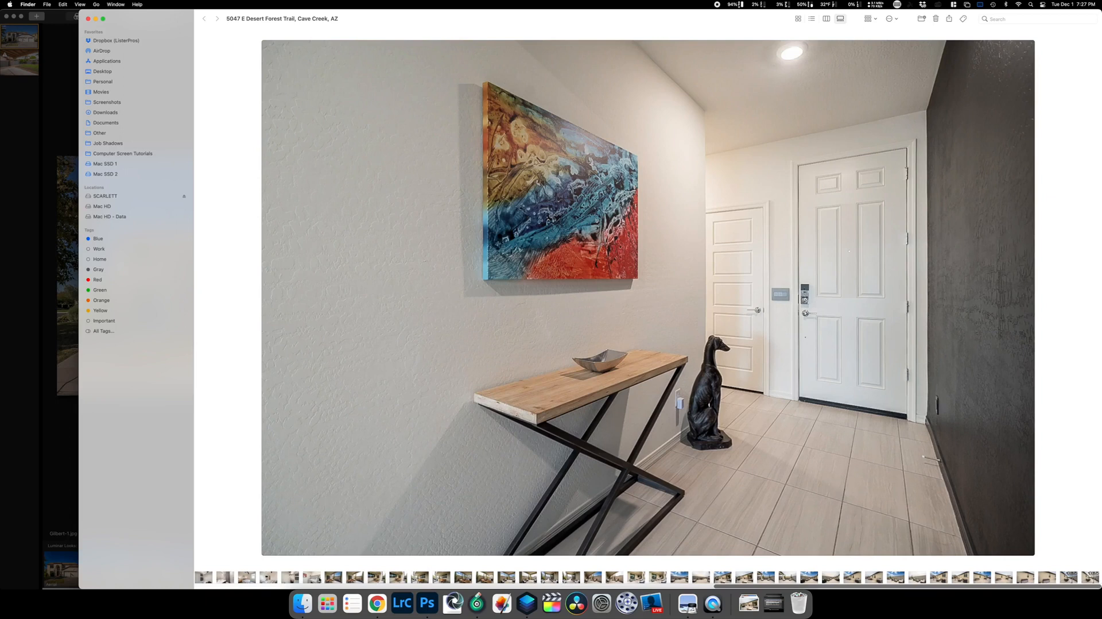
left_click(333, 576)
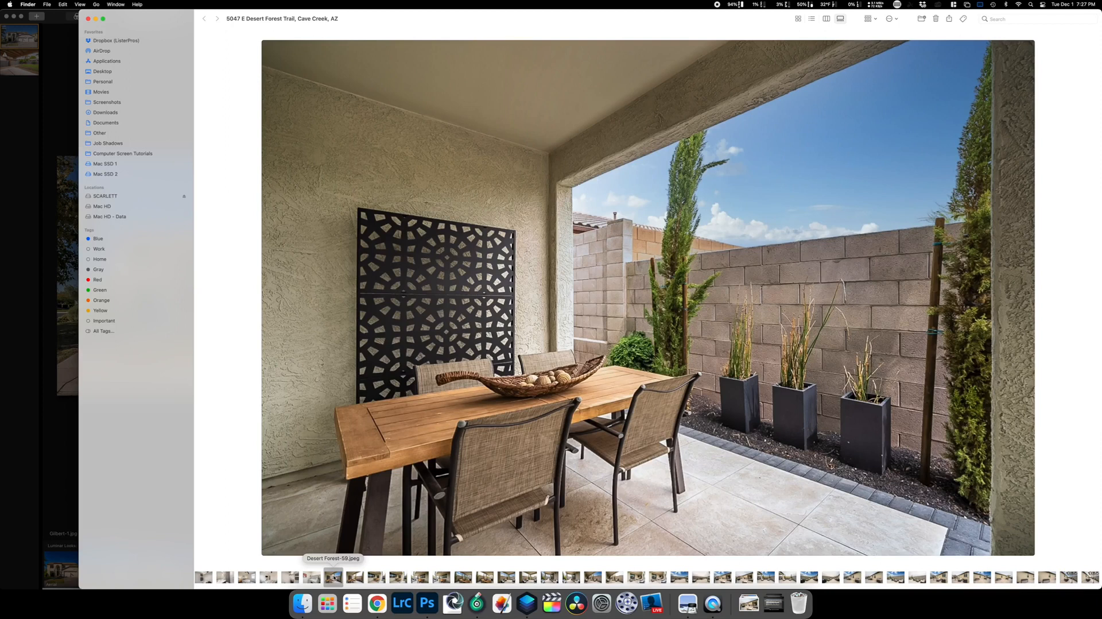
key("Right")
key("Right")
key("Right")
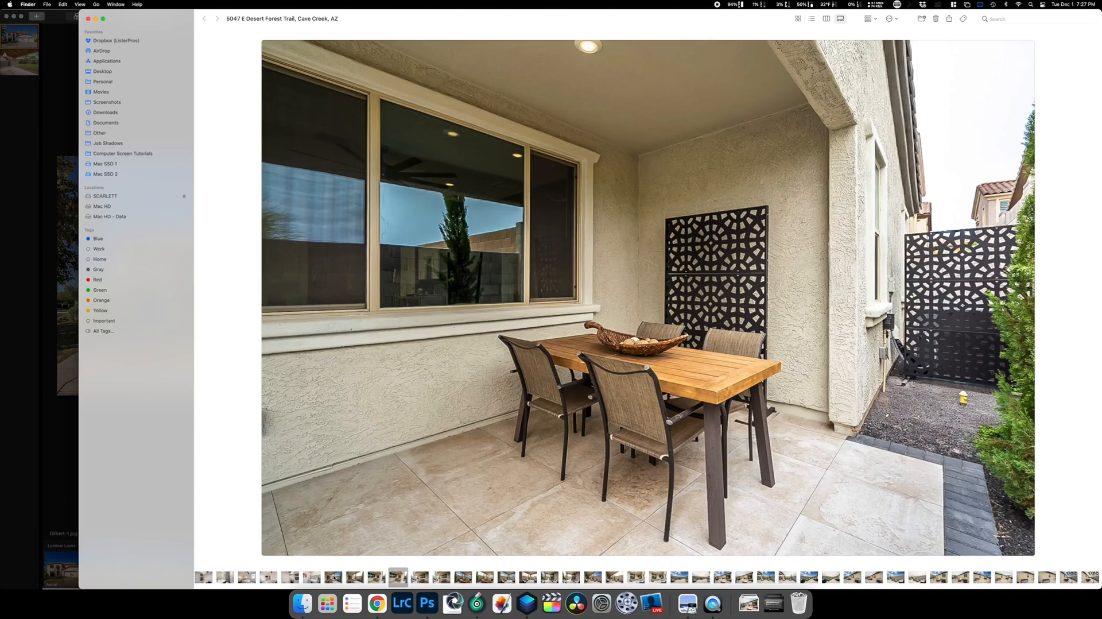
key("Right")
key("Right")
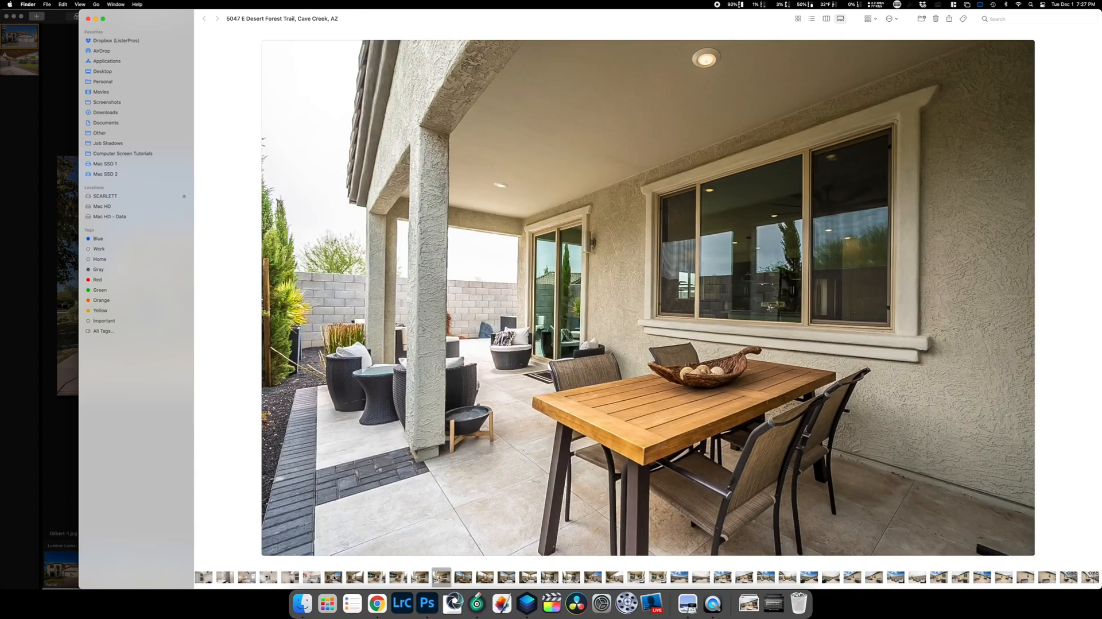
key("Right")
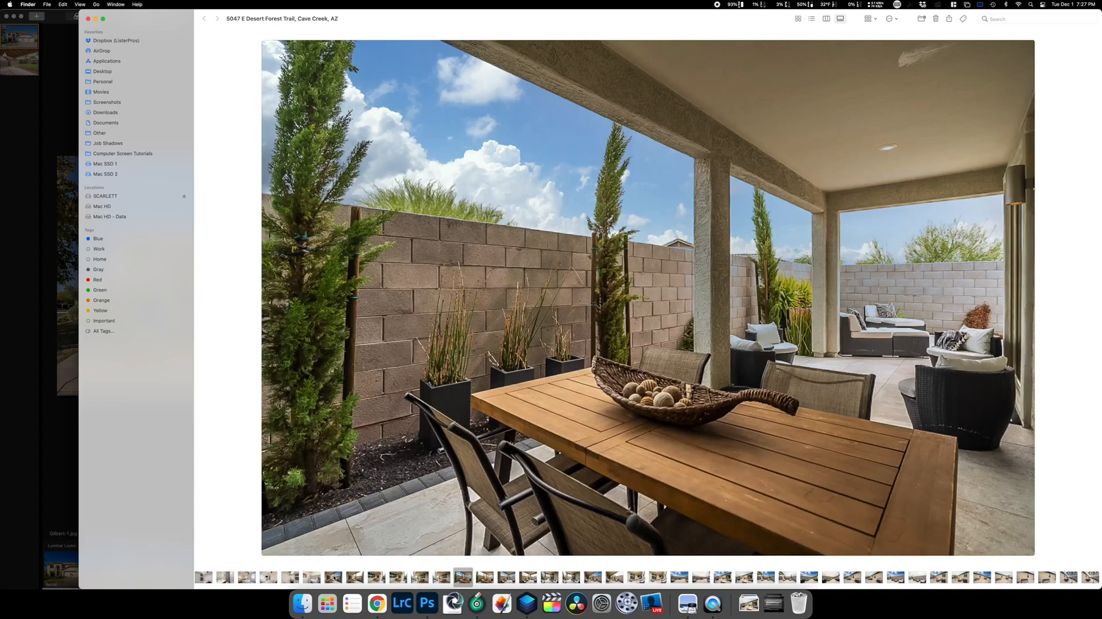
key("Right")
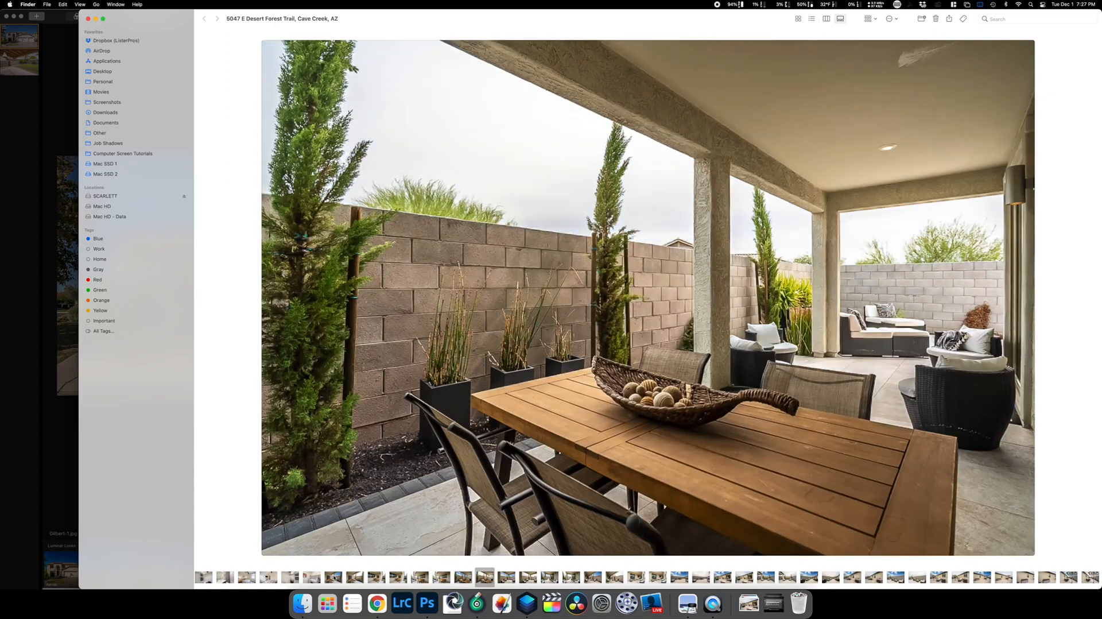
key("Left")
key("Right")
key("Left")
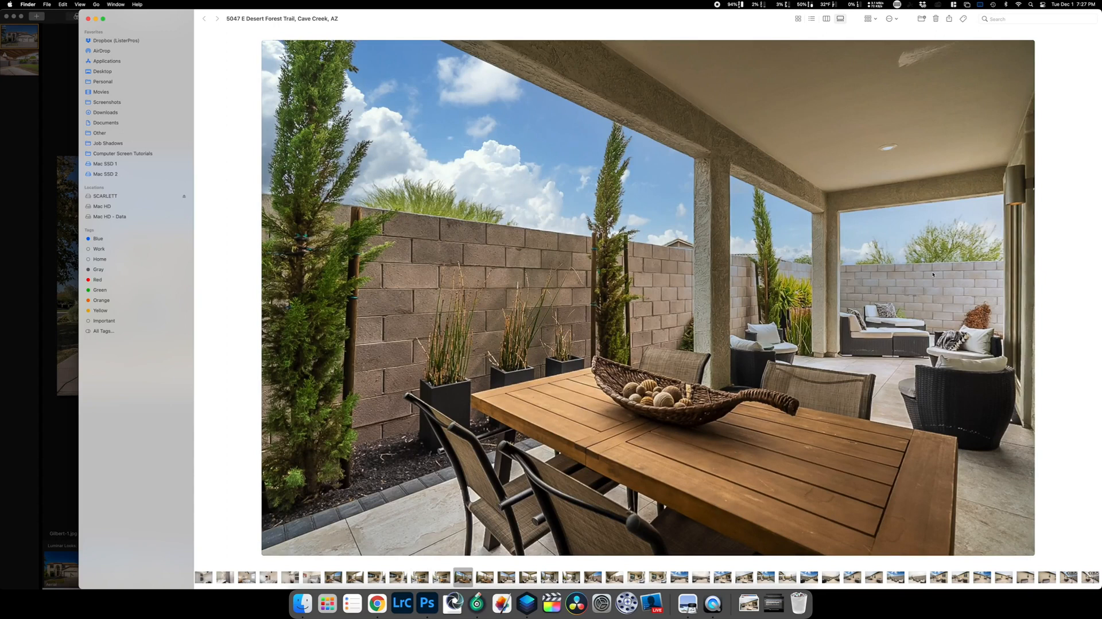
key("Right")
key("Right")
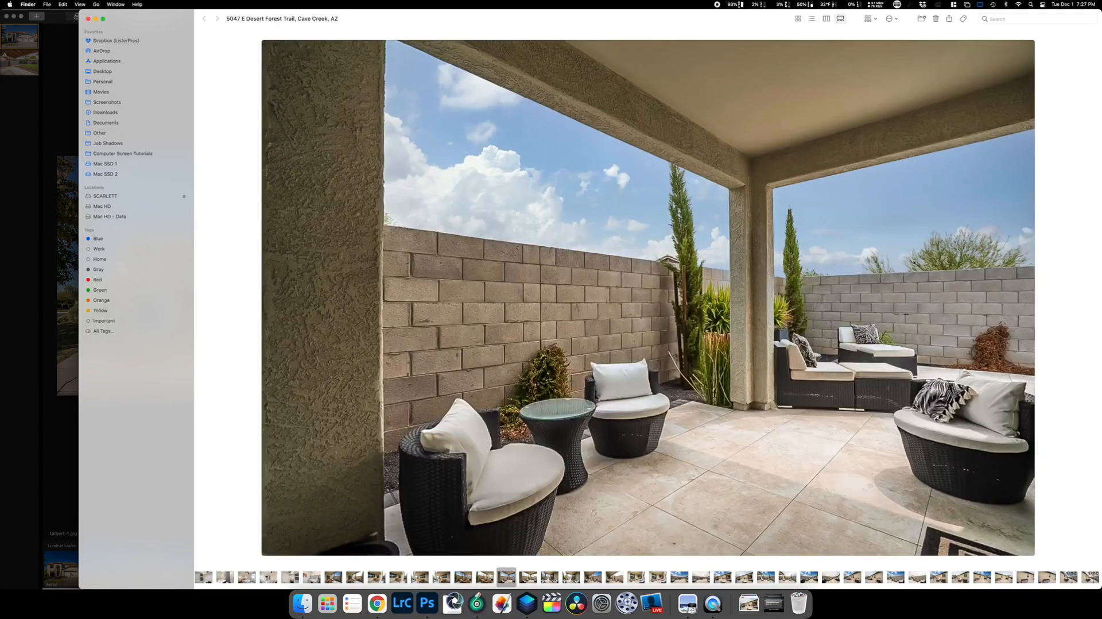
key("Right")
key("Right")
key("Right")
key("Right")
key("Right")
key("Right")
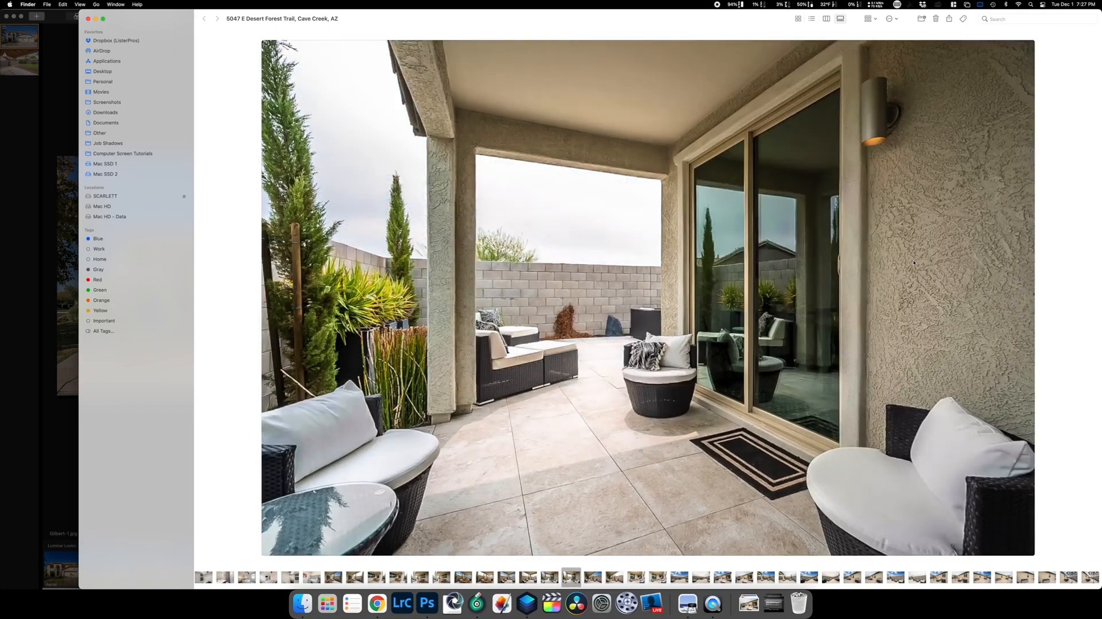
key("Right")
key("Right")
key("Right")
key("Left")
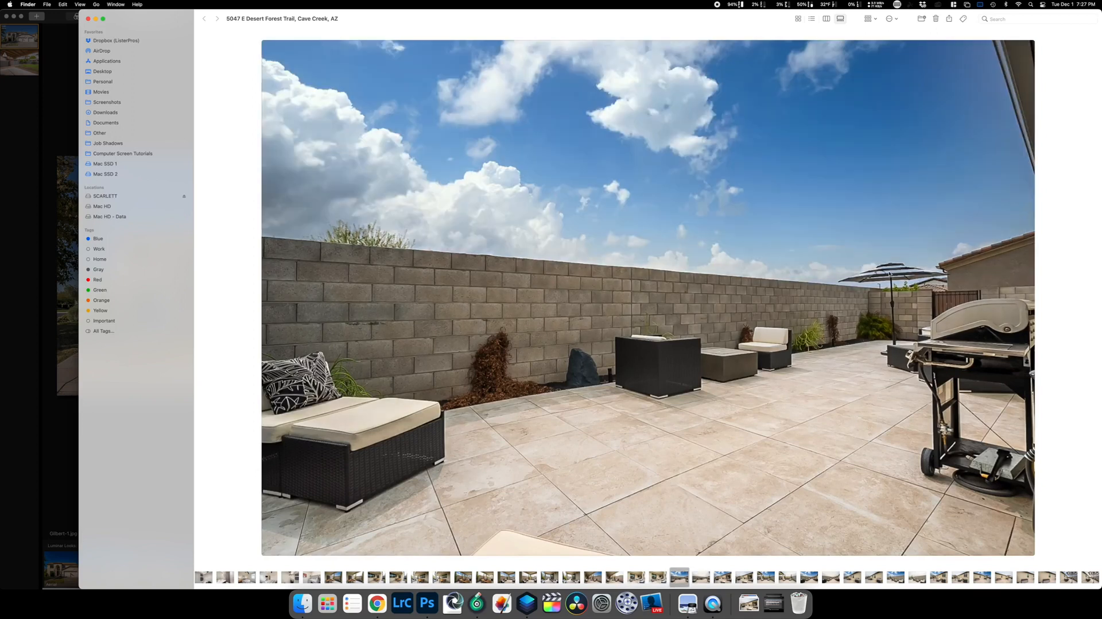
key("Right")
key("Right")
key("Right")
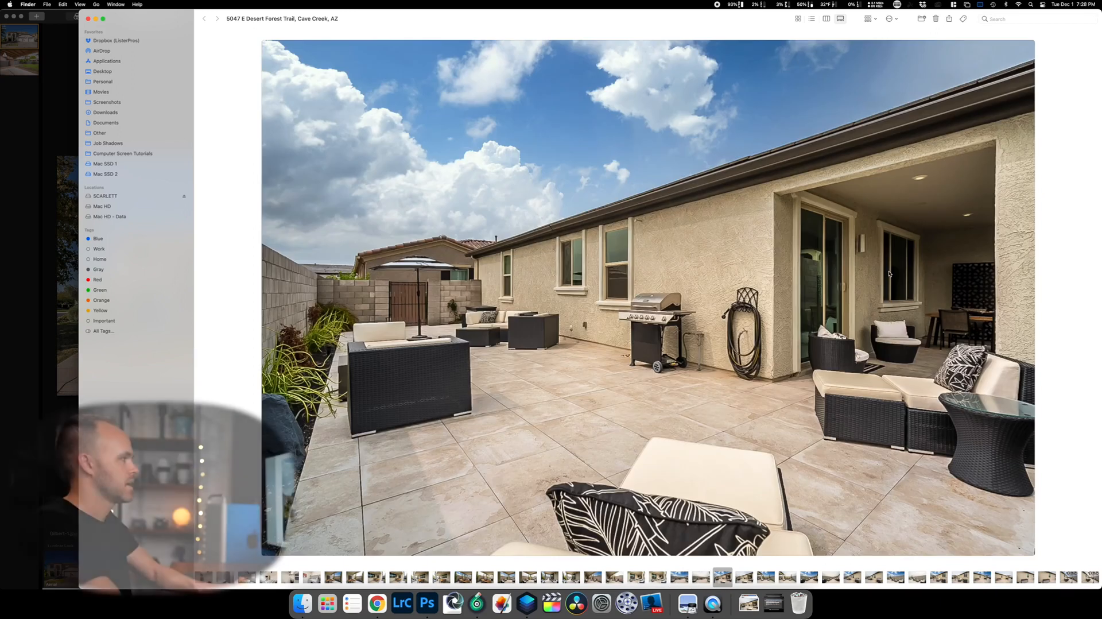
Compare blue-sky and overcast versions of the walled, umbrella, grill, block-wall and house-wall patios.
key("Right")
key("Right")
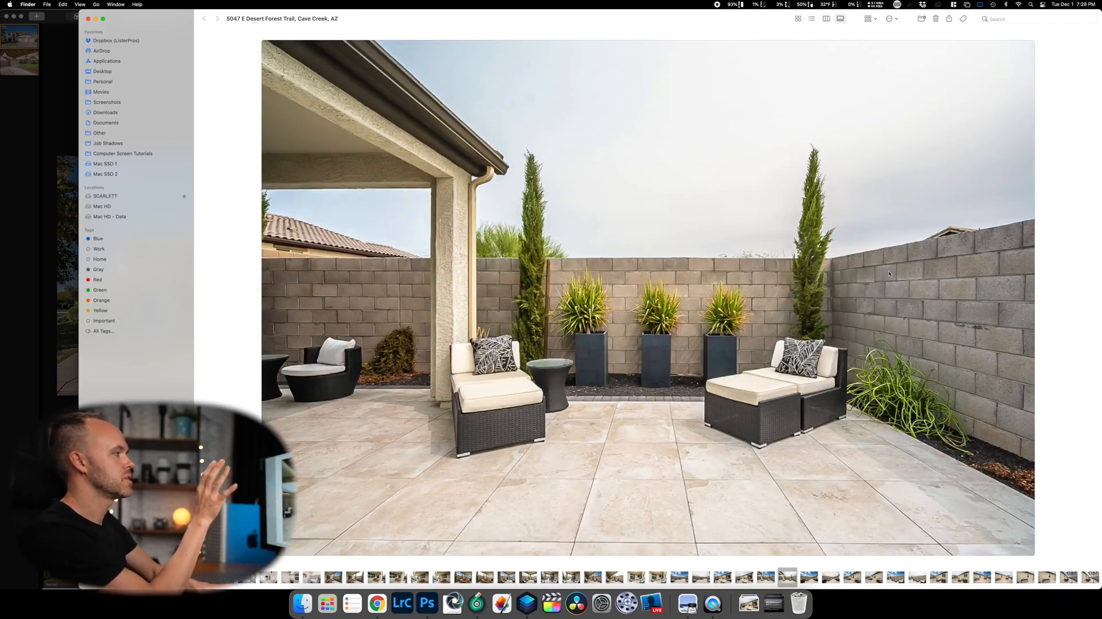
key("Right")
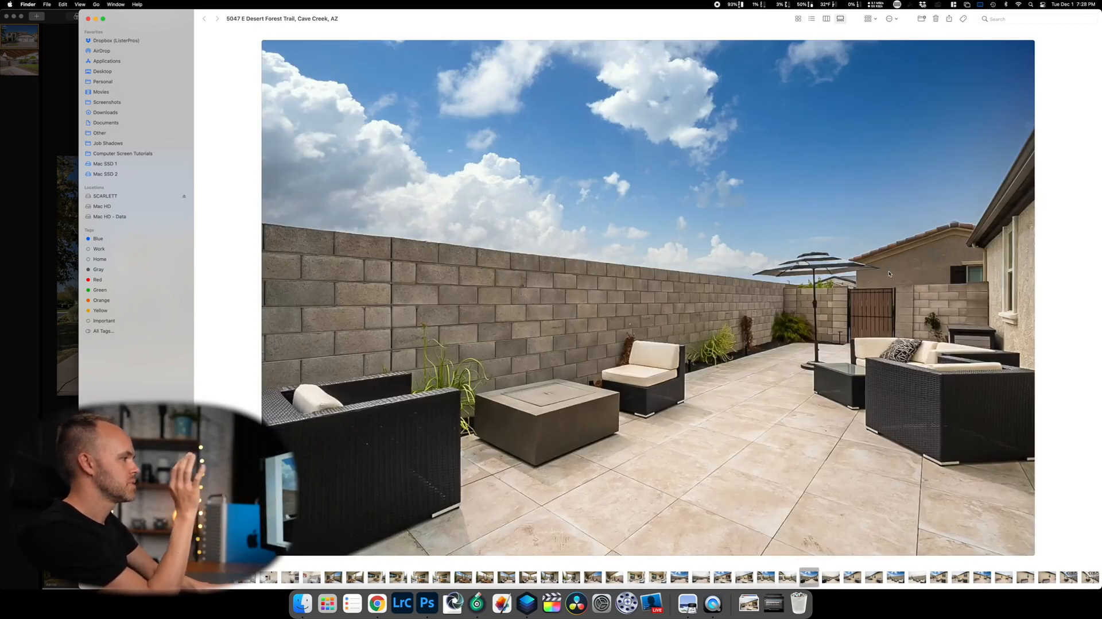
key("Right")
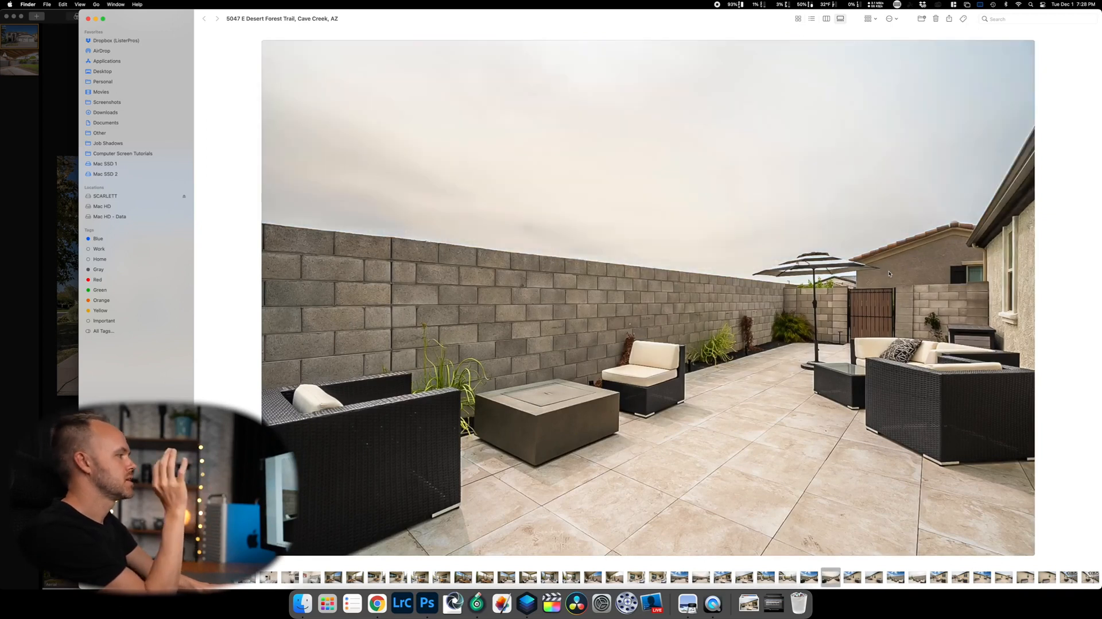
key("Right")
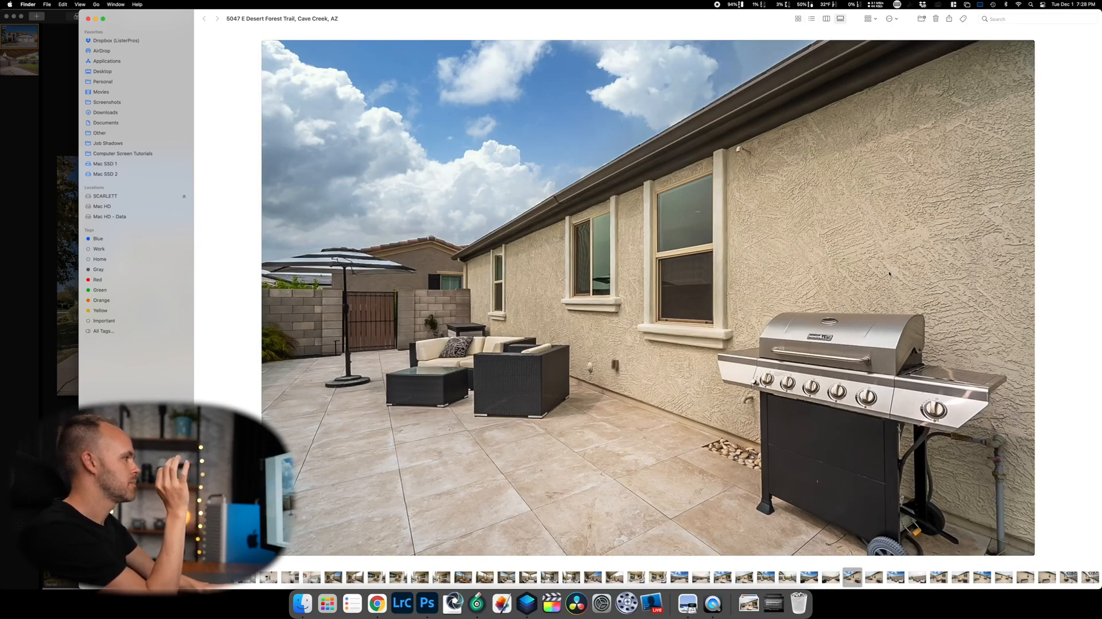
key("Right")
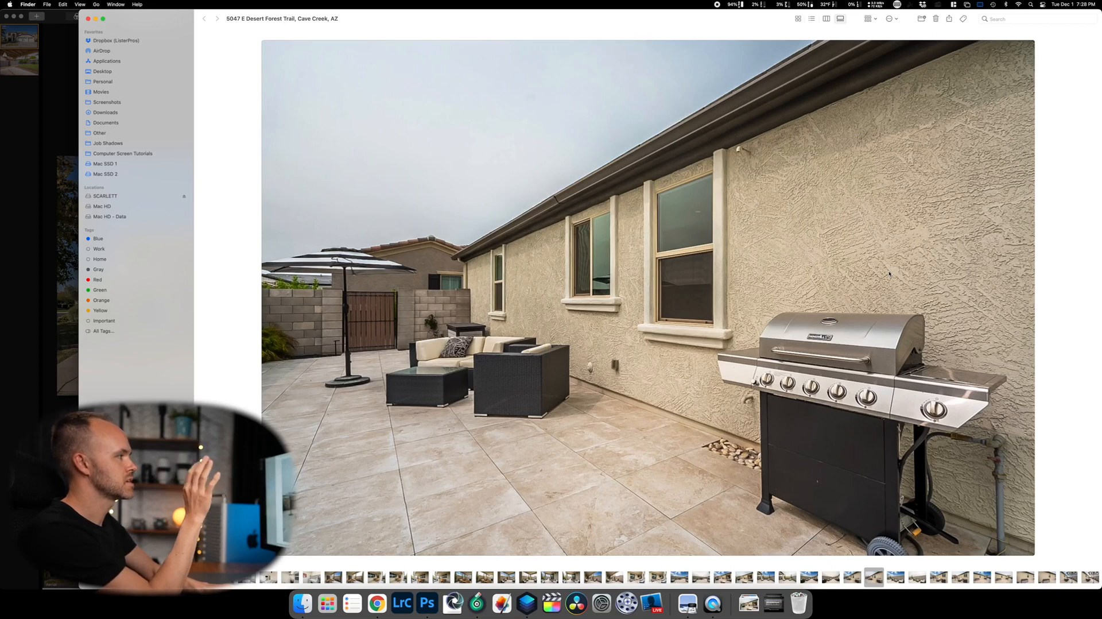
key("Right")
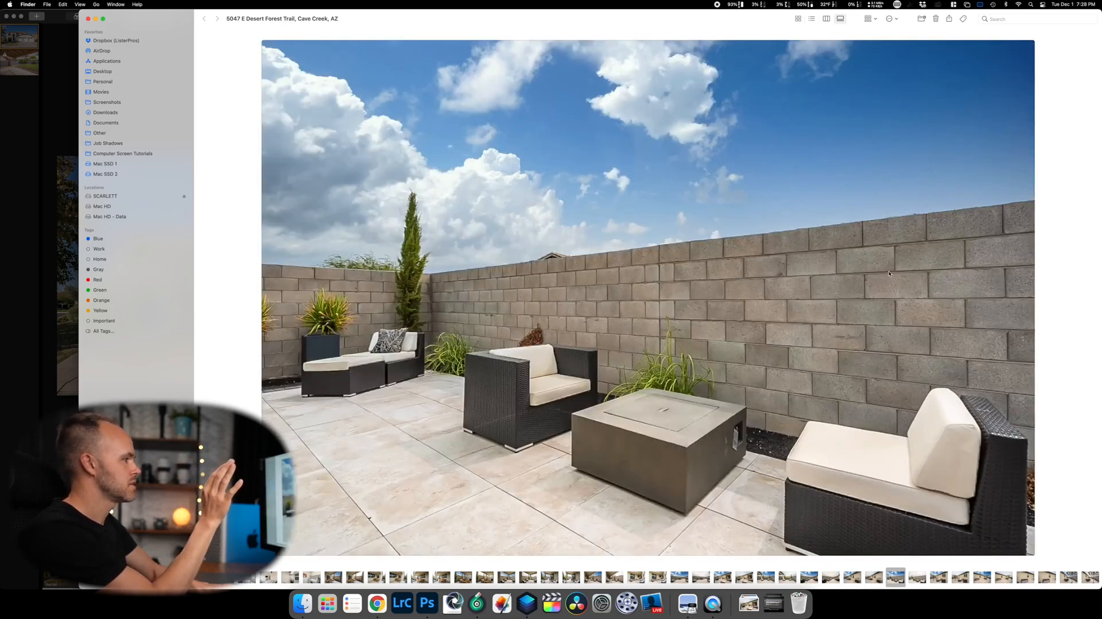
key("Right")
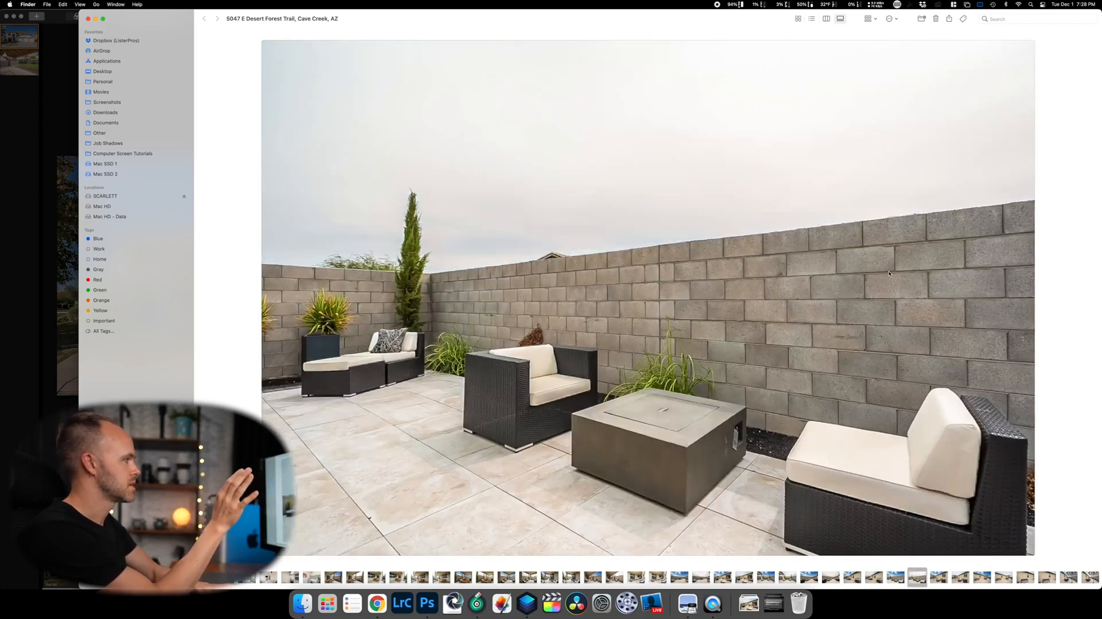
key("Right")
key("Right")
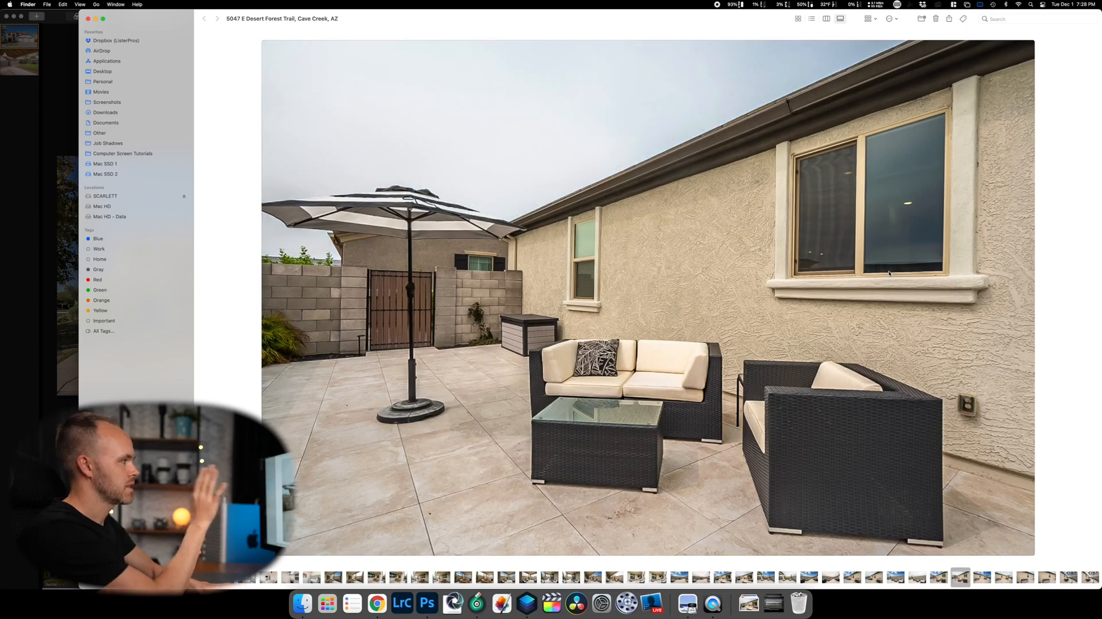
key("Right")
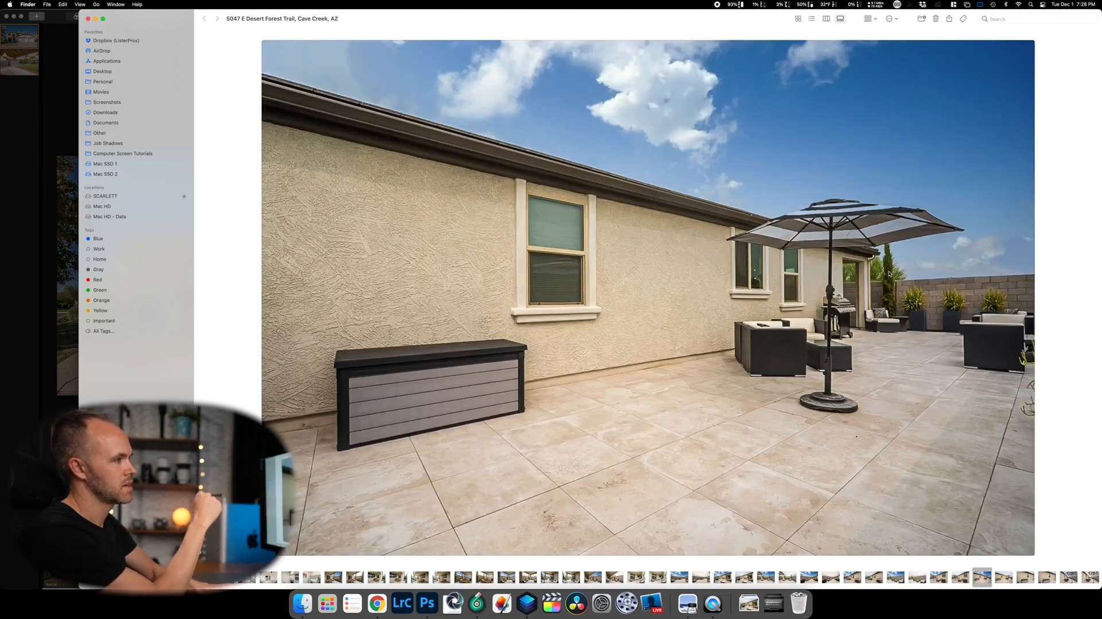
Flip between the edited and original umbrella patio photos, then close the folder window.
key("Right")
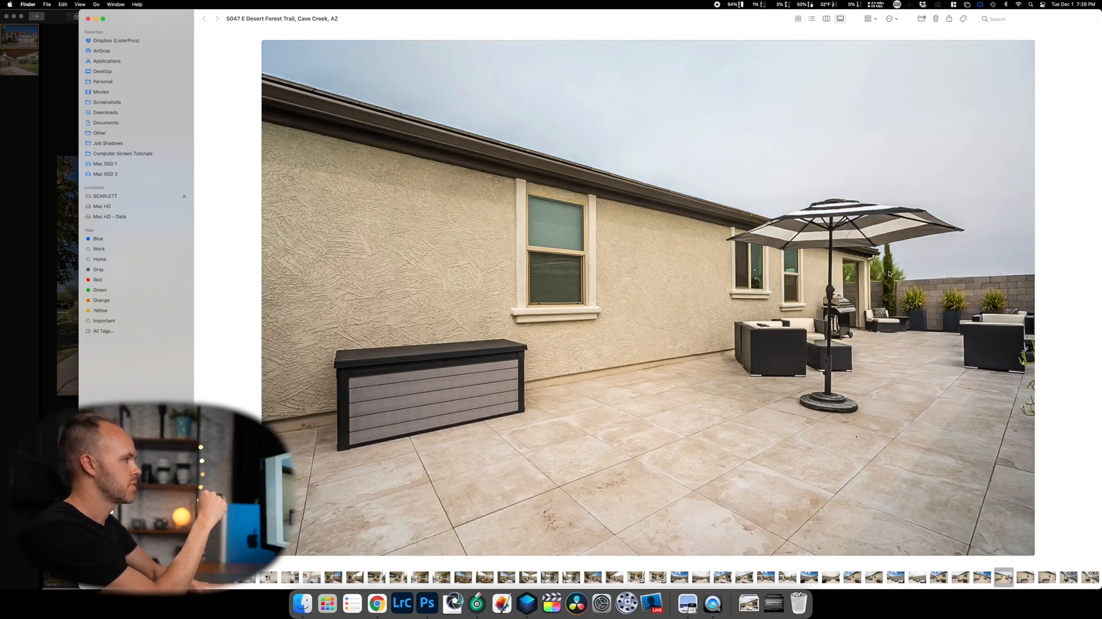
key("Right")
key("Right")
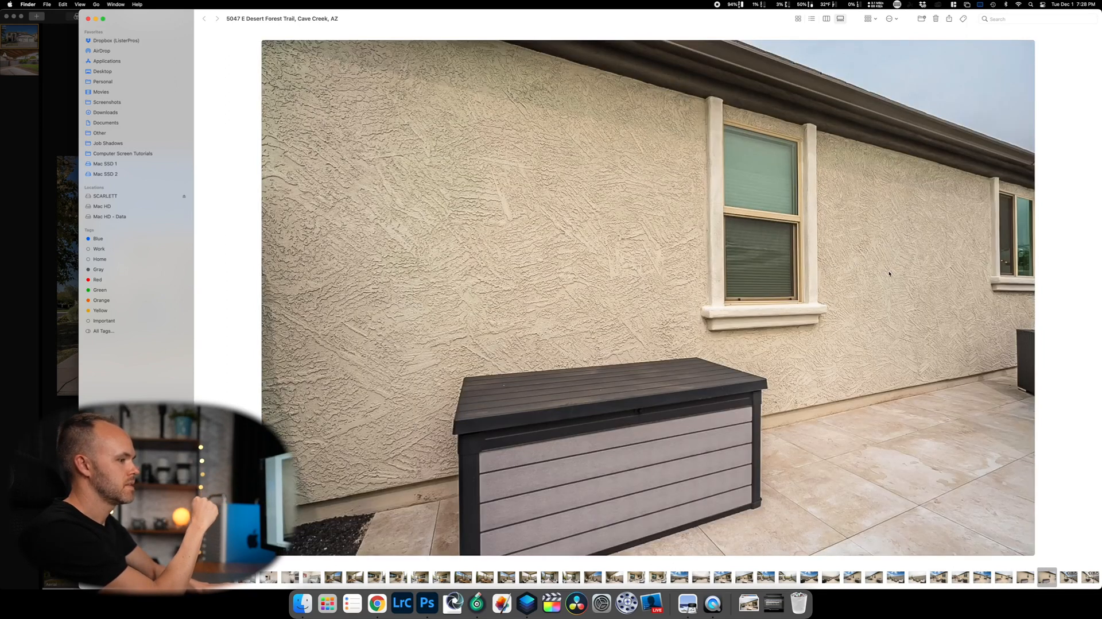
key("Right")
key("Right")
key("Left")
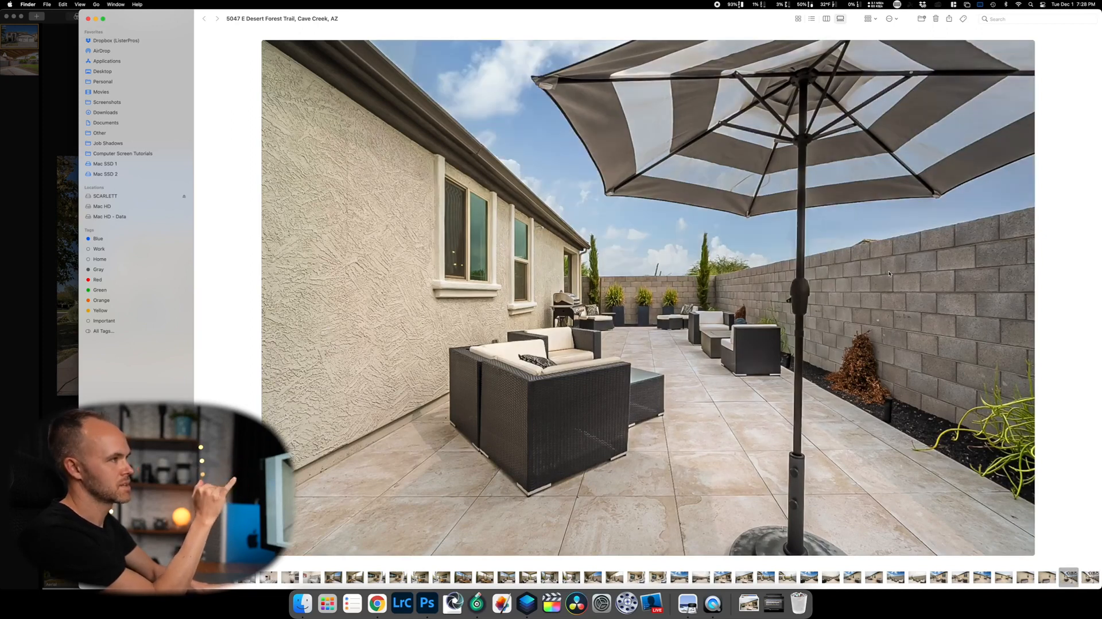
key("Right")
key("Left")
key("Right")
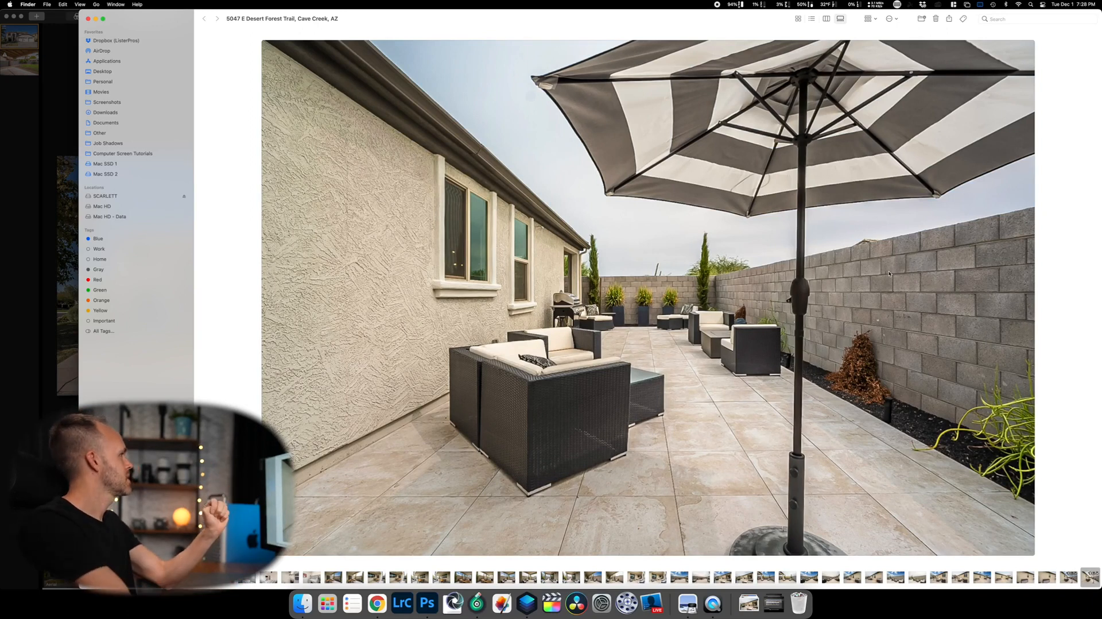
left_click(87, 19)
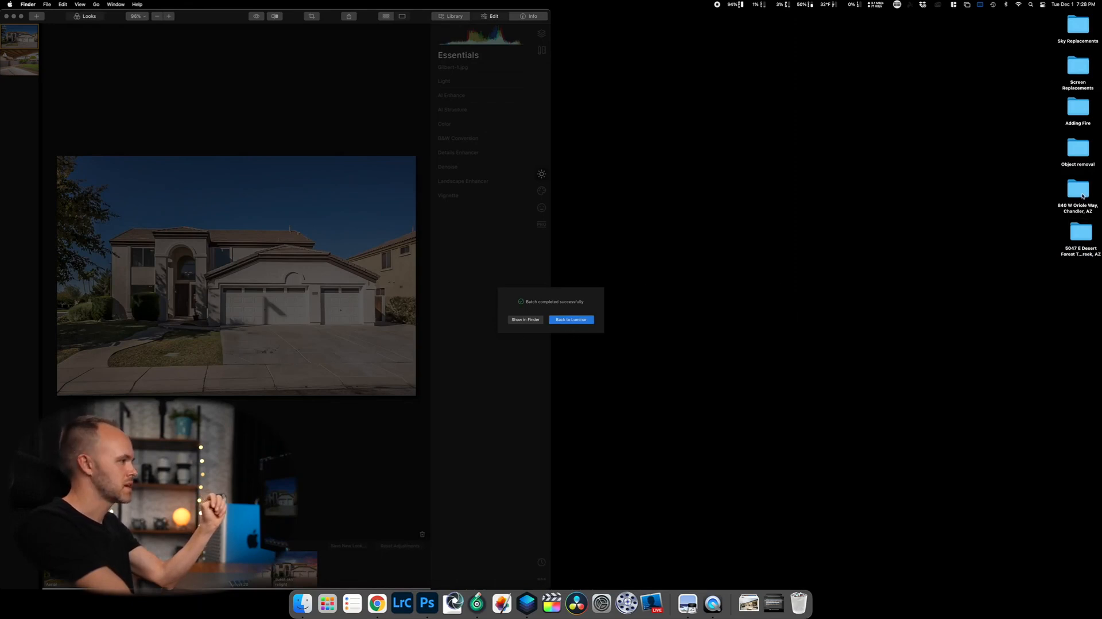
Dismiss Luminar's batch-completed notice, start a new Batch Processing job, and open the second property's folder.
left_click(595, 321)
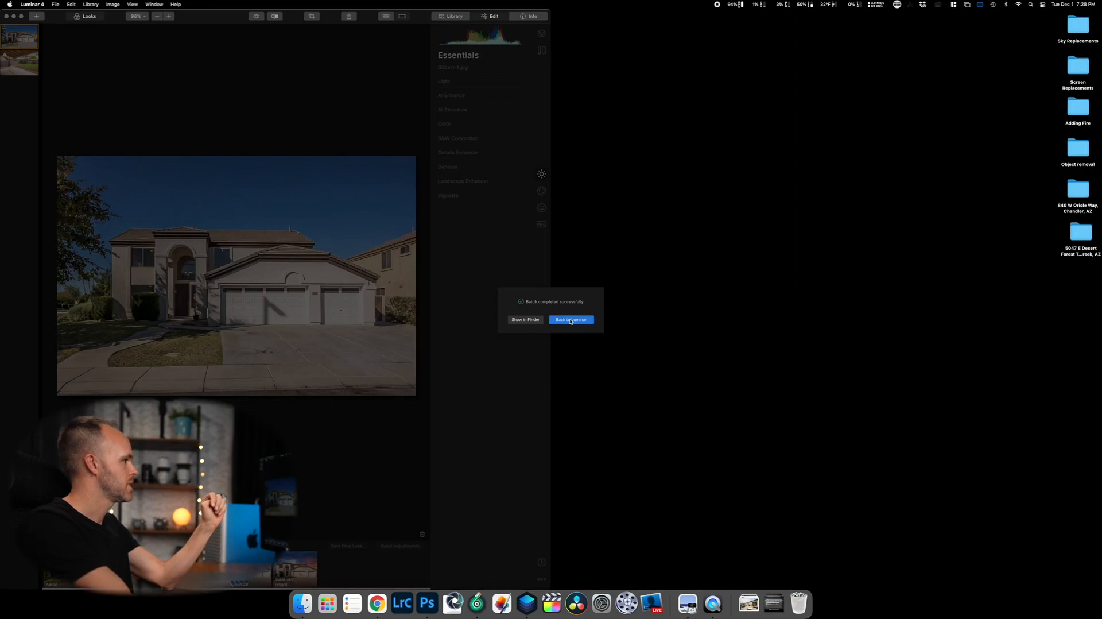
left_click(576, 323)
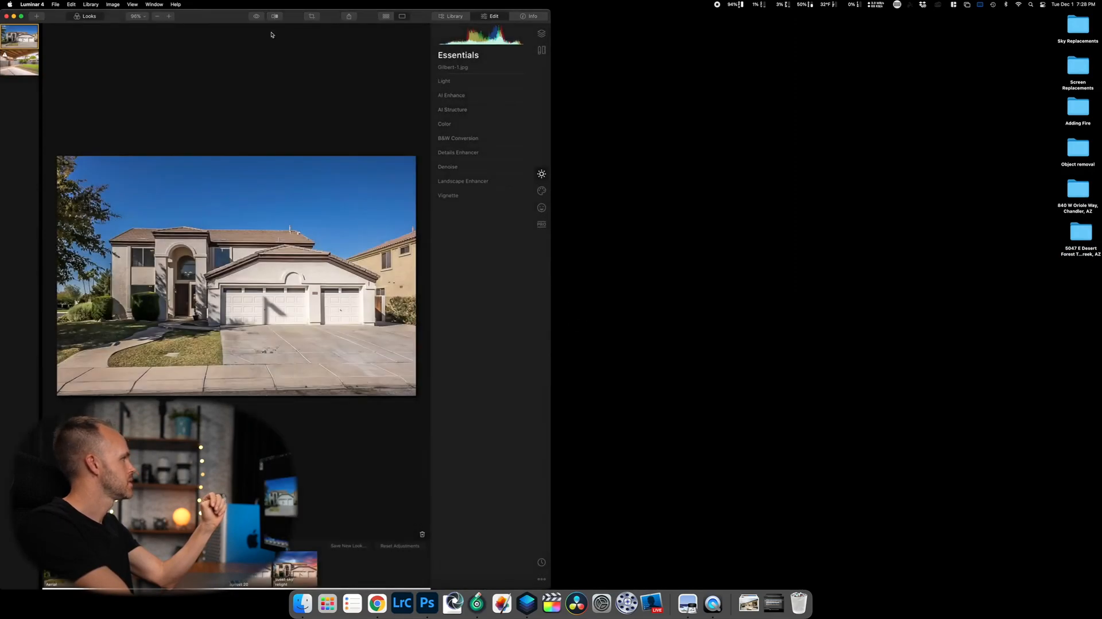
left_click(54, 4)
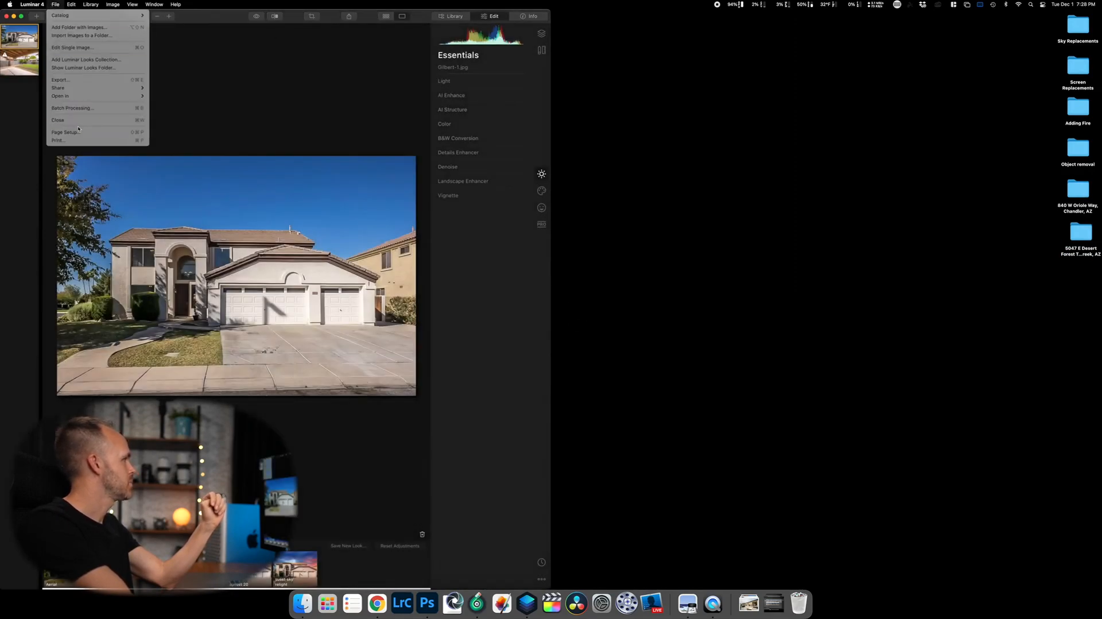
left_click(591, 181)
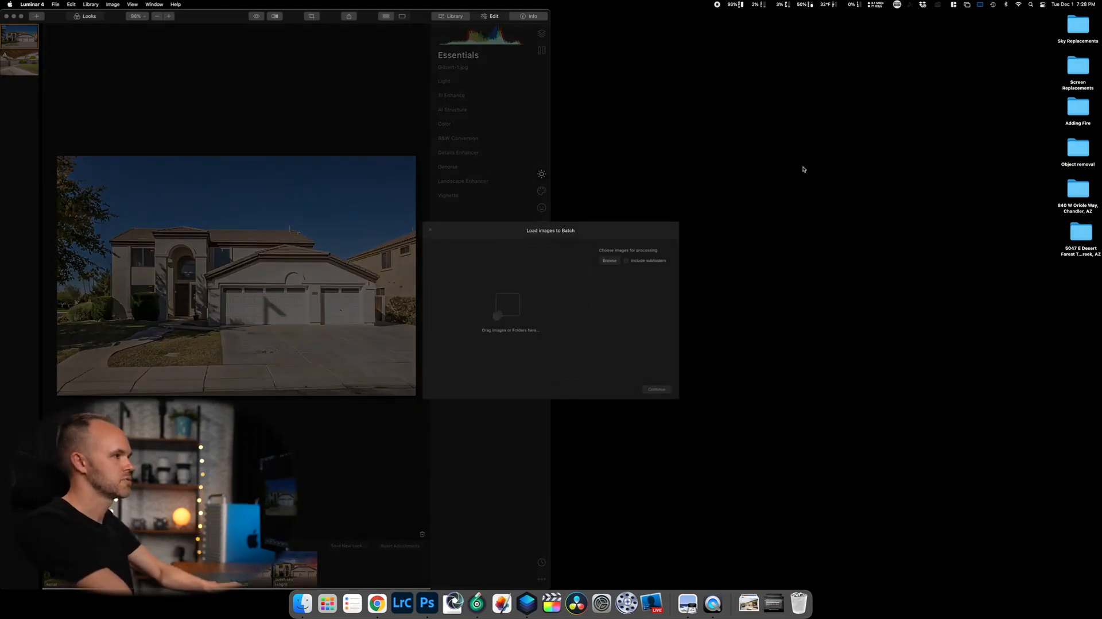
double_click(1065, 196)
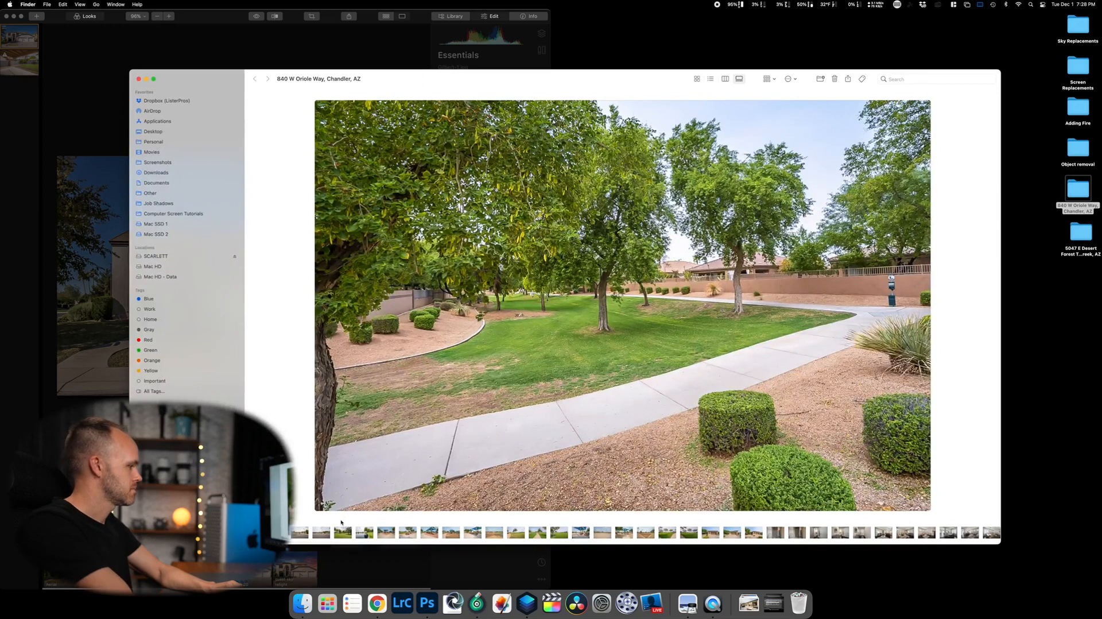
Tile the folder window beside Luminar and browse the community and house photos.
key("ctrl+alt+Right")
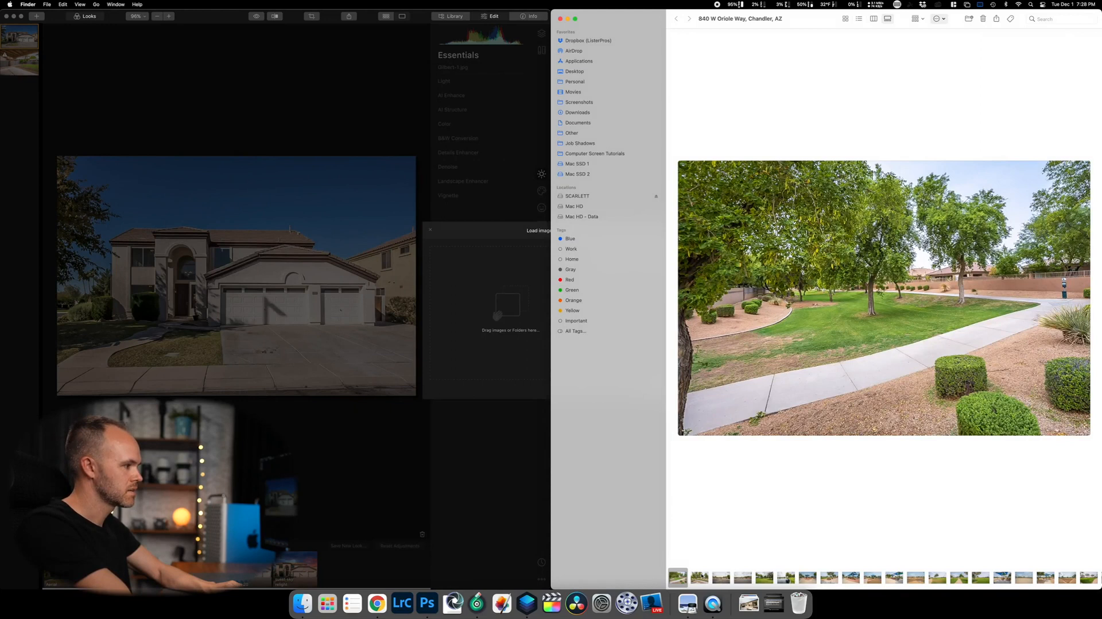
key("Right")
key("Right")
key("Right")
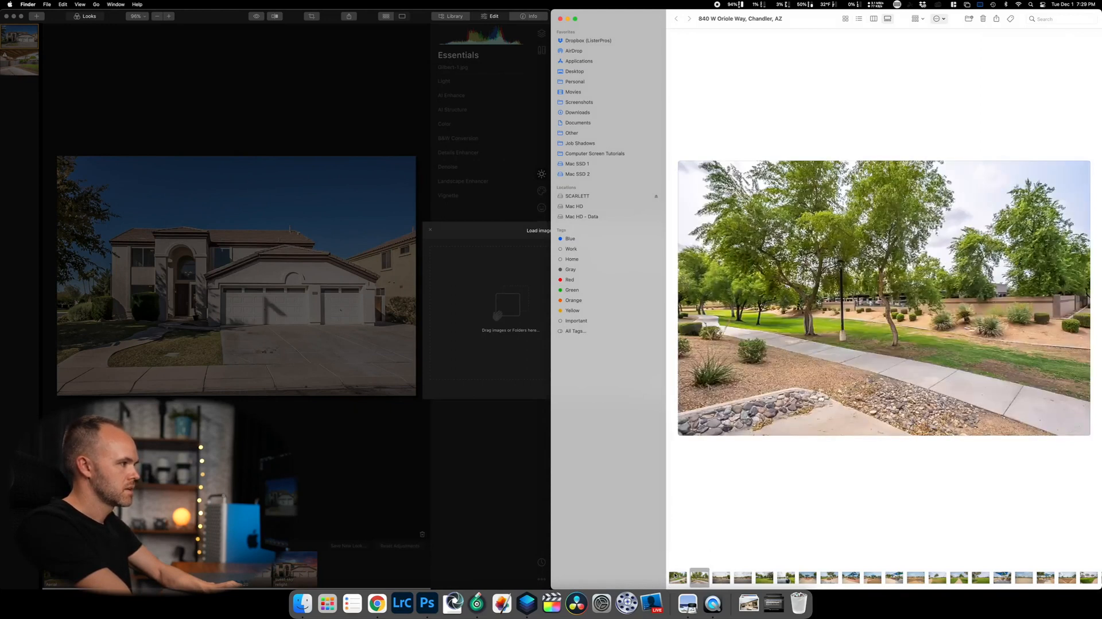
key("Right")
key("Right")
key("Right")
key("Right")
key("Right")
key("Right")
key("Right")
key("Right")
key("Right")
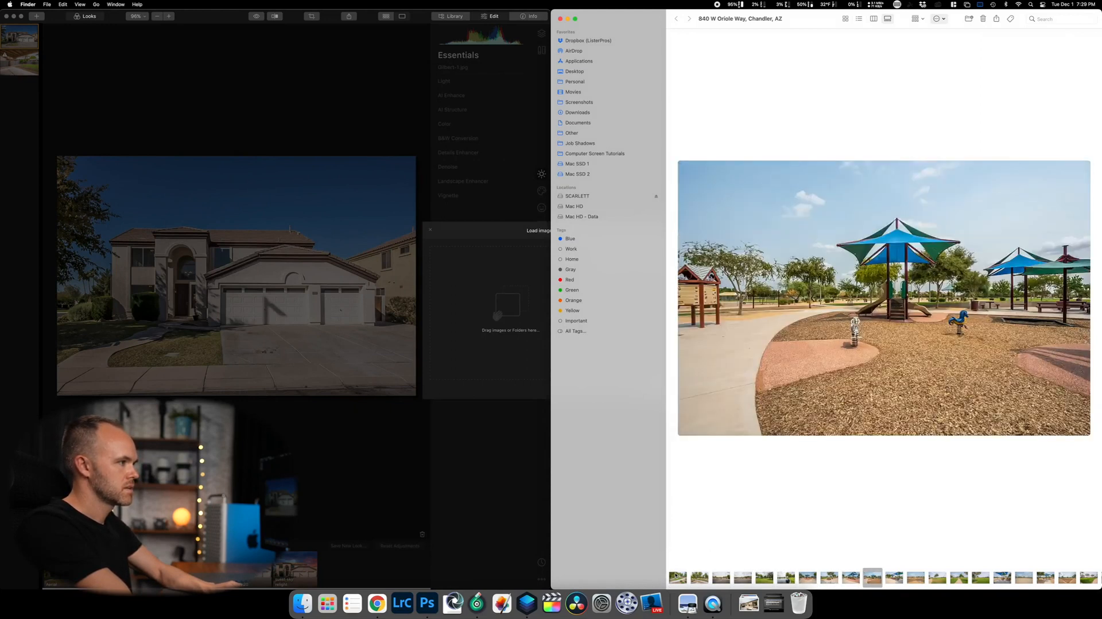
key("Right")
key("Right")
key("Right")
key("Right")
key("Right")
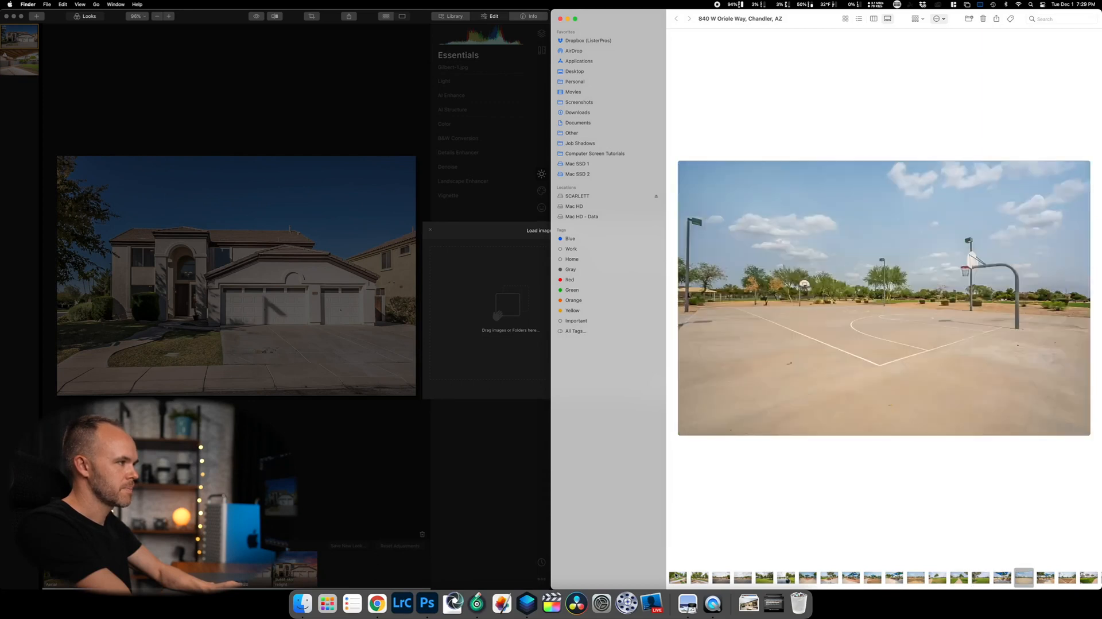
key("Right")
key("Right")
key("Right")
key("Right")
key("Right")
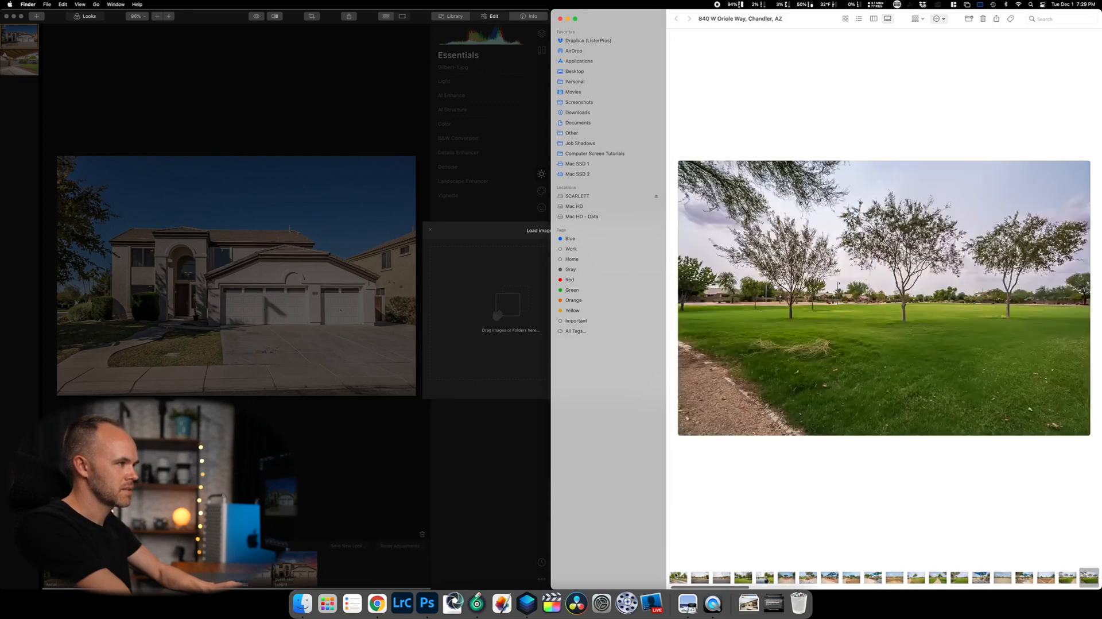
key("Left")
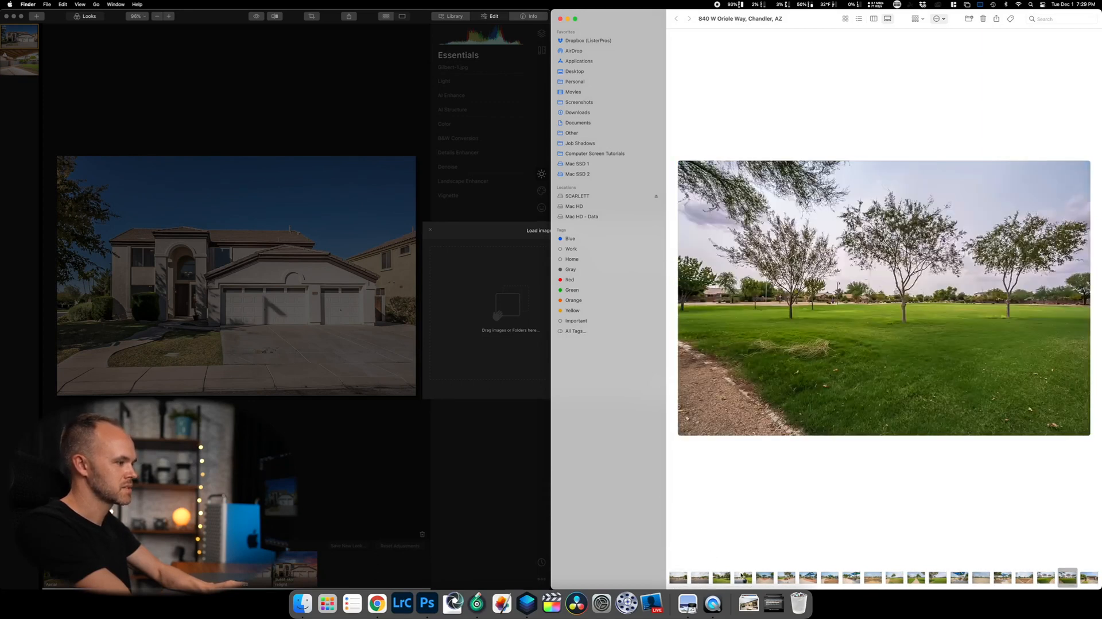
key("Right")
key("Right")
key("Right")
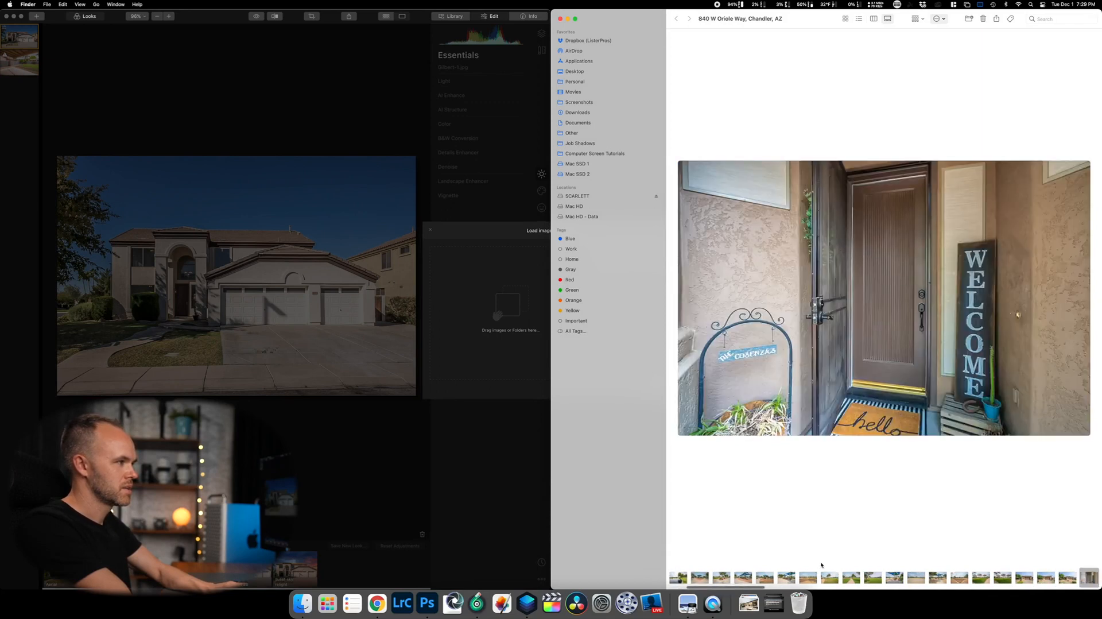
key("Left")
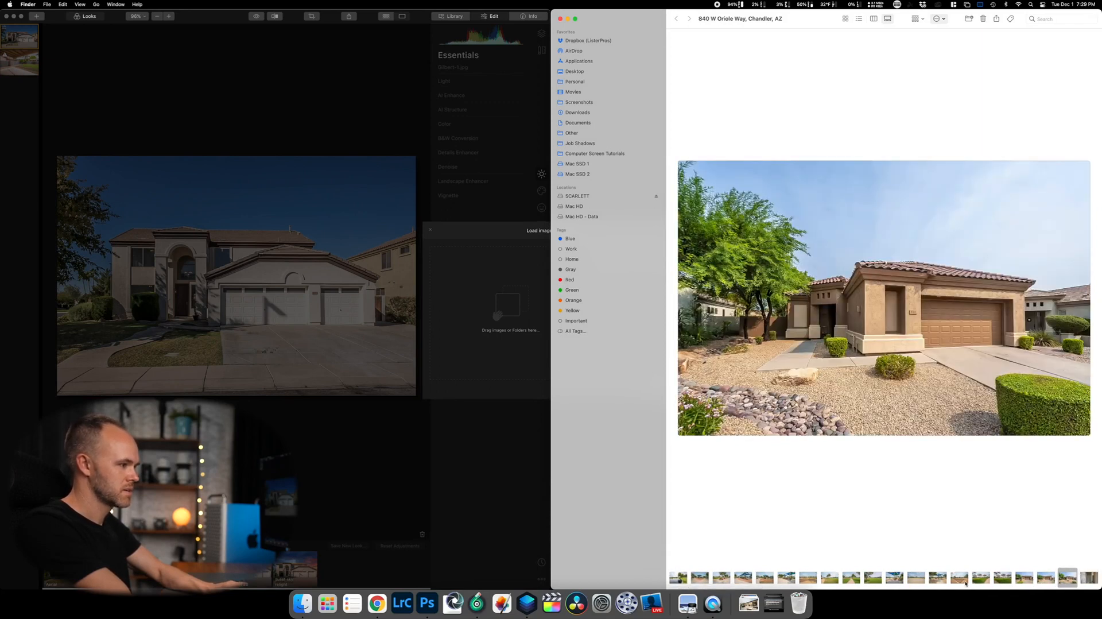
Return to the first park lawn photo, then switch the folder to List view.
scroll(966, 577, "left", 10)
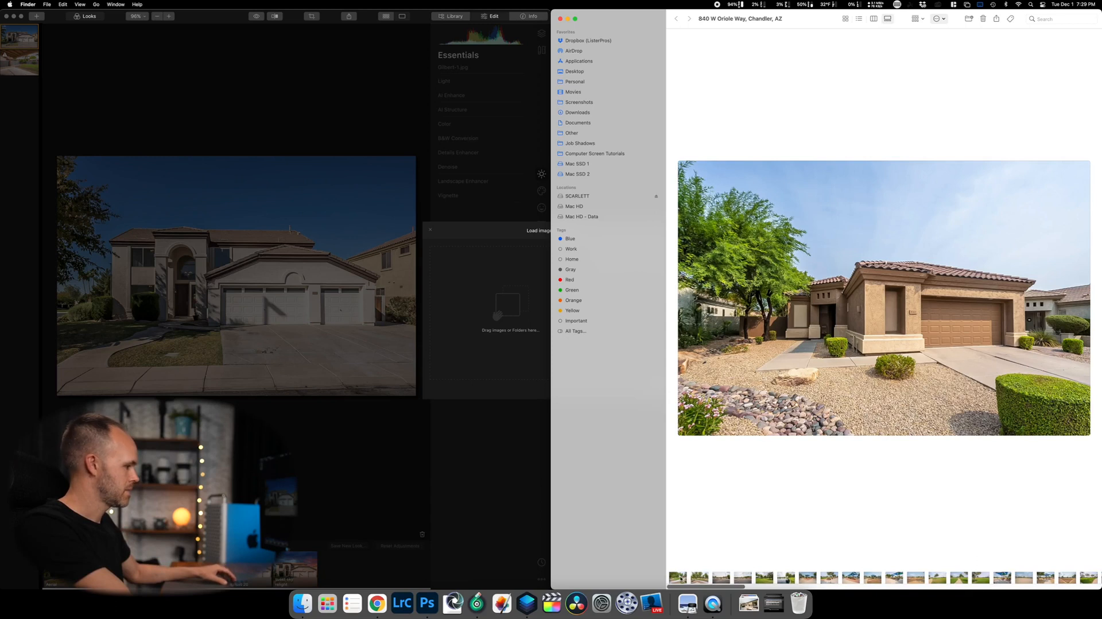
left_click(678, 577)
scroll(899, 569, "left", 5)
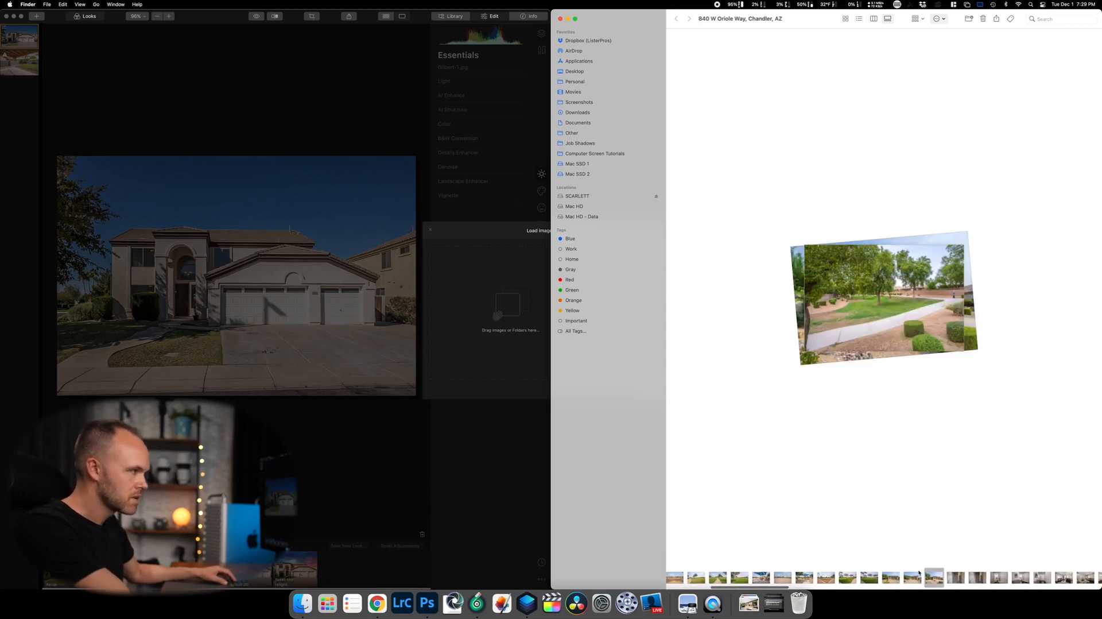
left_click(861, 20)
Add the 24 photos from Oriole-3.jpg up to the top of the list to the batch.
left_click(720, 220)
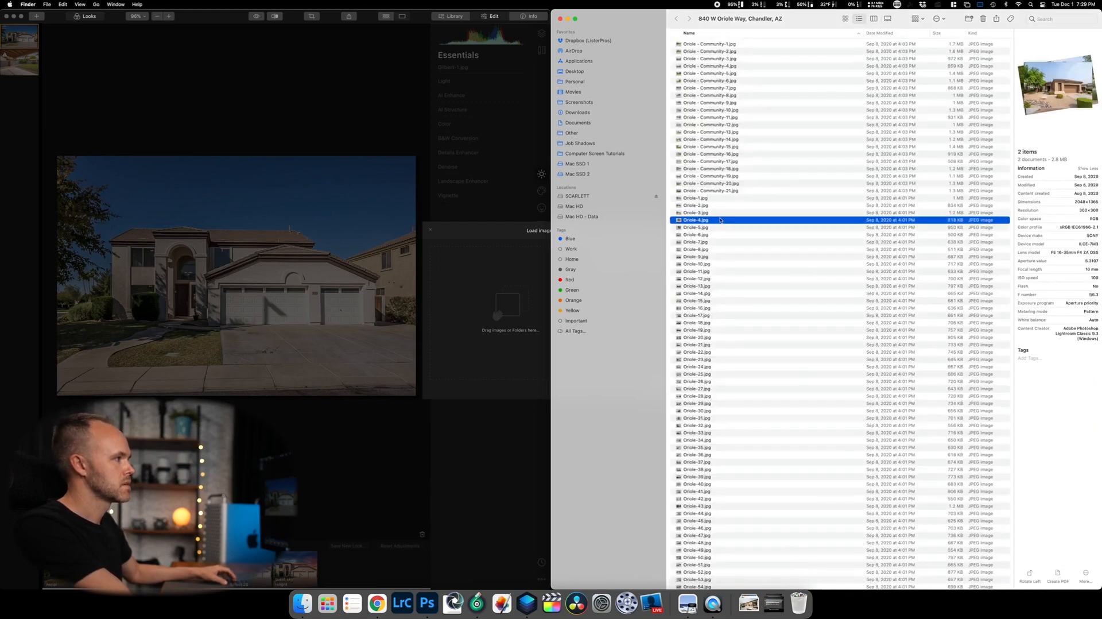
key("Up")
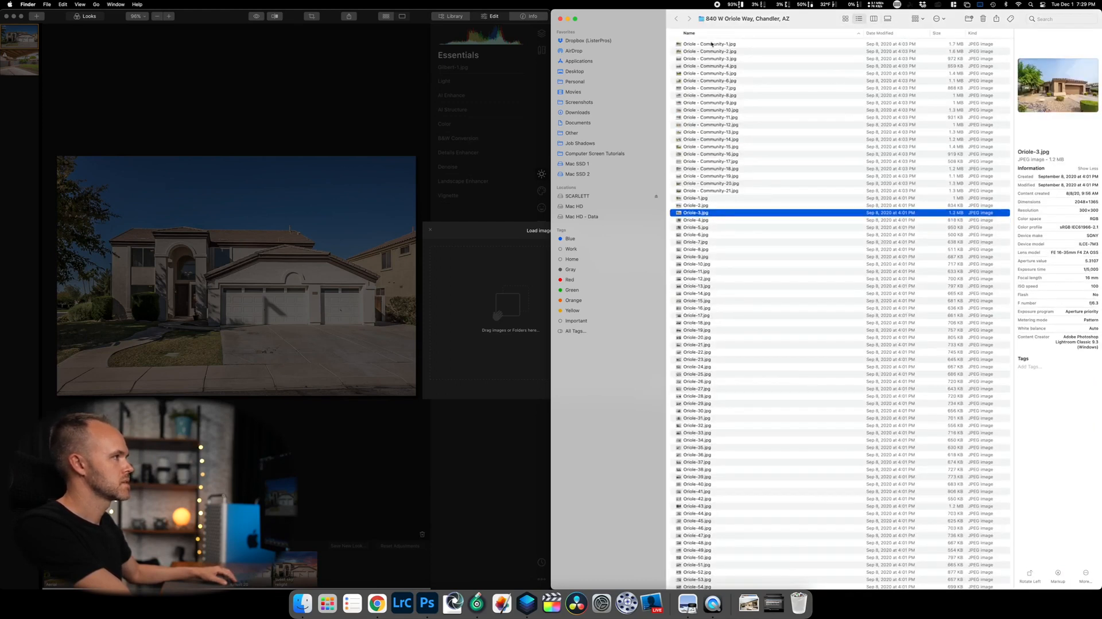
left_click(712, 44, "shift")
left_click_drag(711, 49, 504, 312)
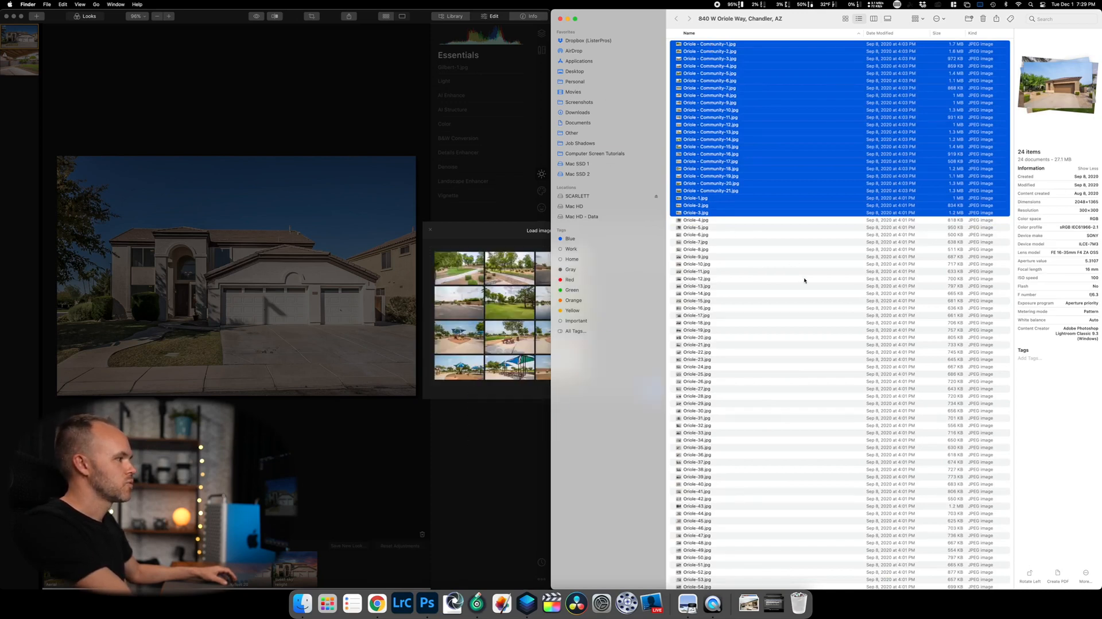
left_click(808, 277)
Check individual photos Oriole-72, 69, 67, 65, 63, 60, 58 and 59 further down the list.
scroll(800, 282, "down", 10)
left_click(739, 453)
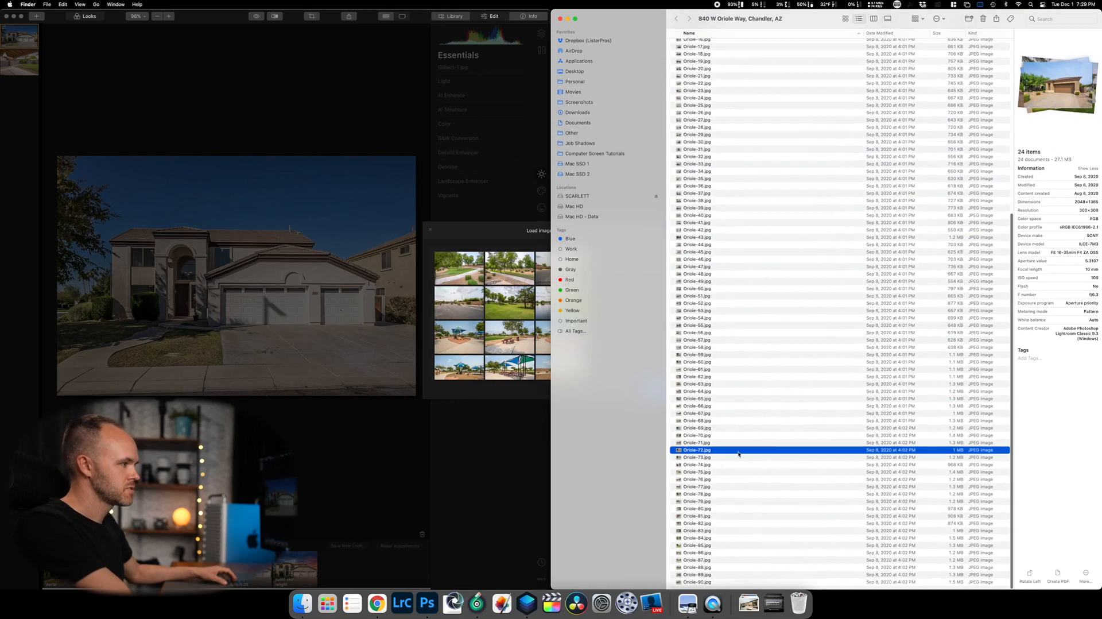
left_click(713, 428)
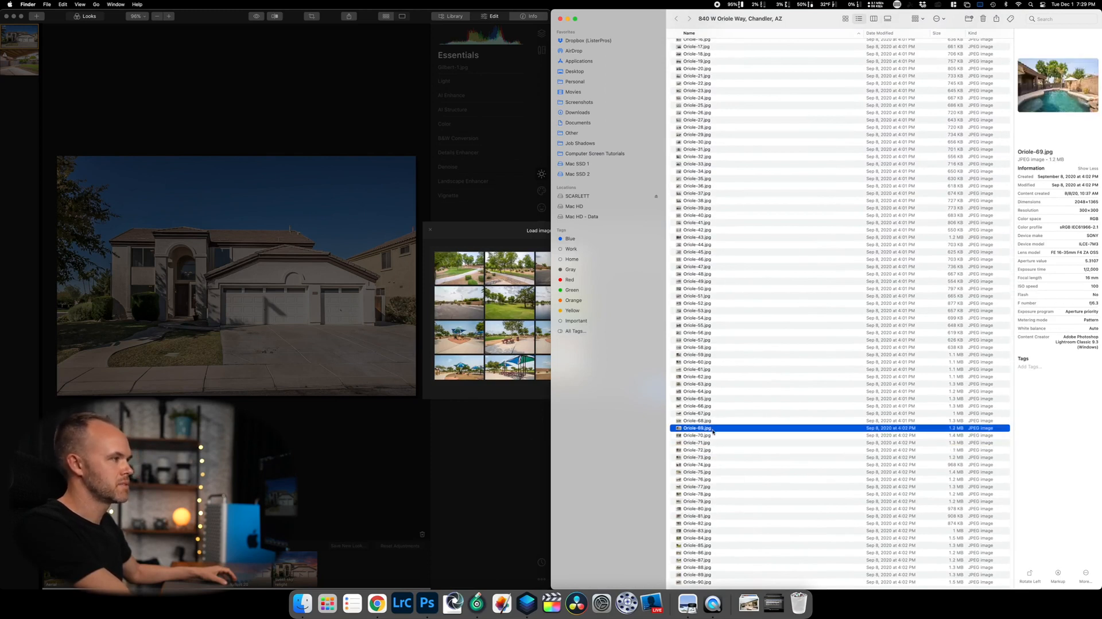
left_click(714, 413)
left_click(717, 398)
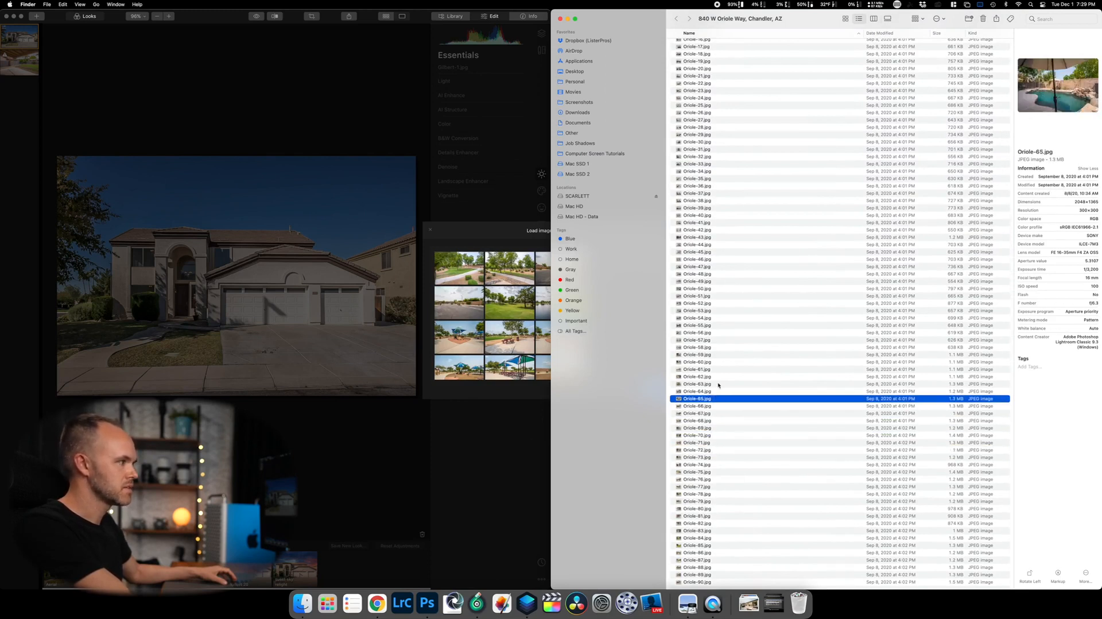
left_click(716, 386)
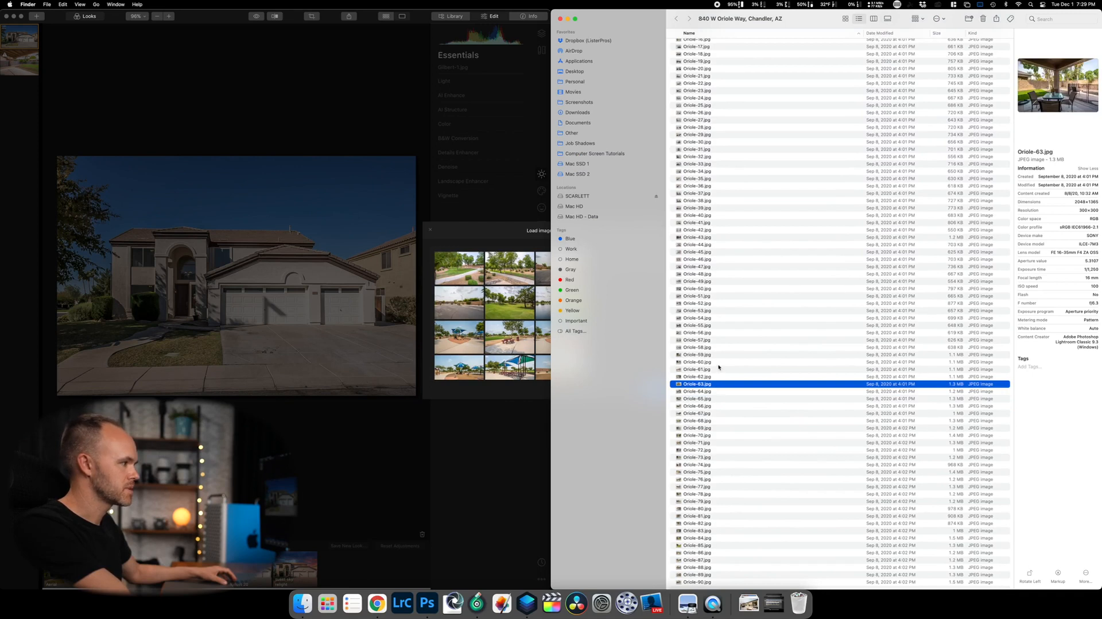
left_click(718, 362)
left_click(721, 347)
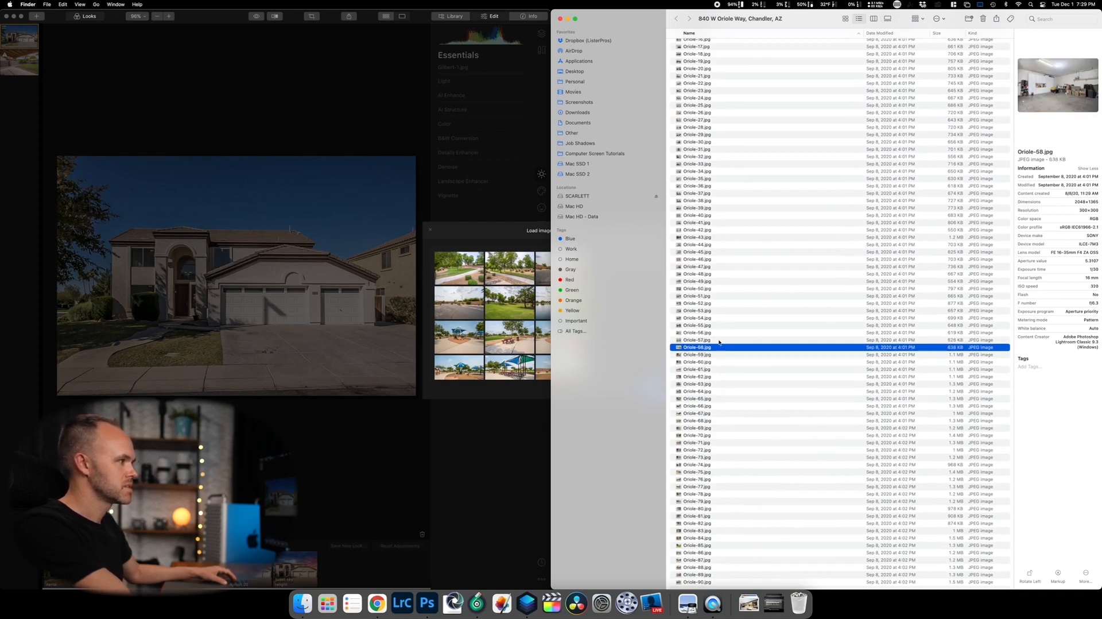
left_click(718, 354)
Select Oriole-90 through Oriole-59 and drag the 32 photos into the batch.
scroll(759, 557, "down", 1)
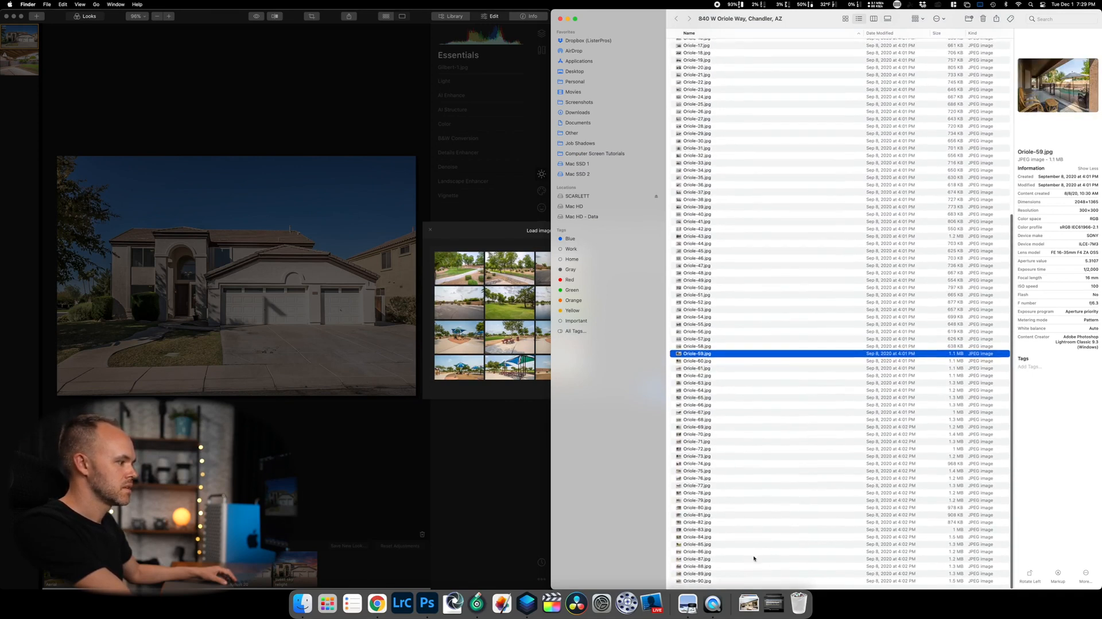
left_click(707, 581)
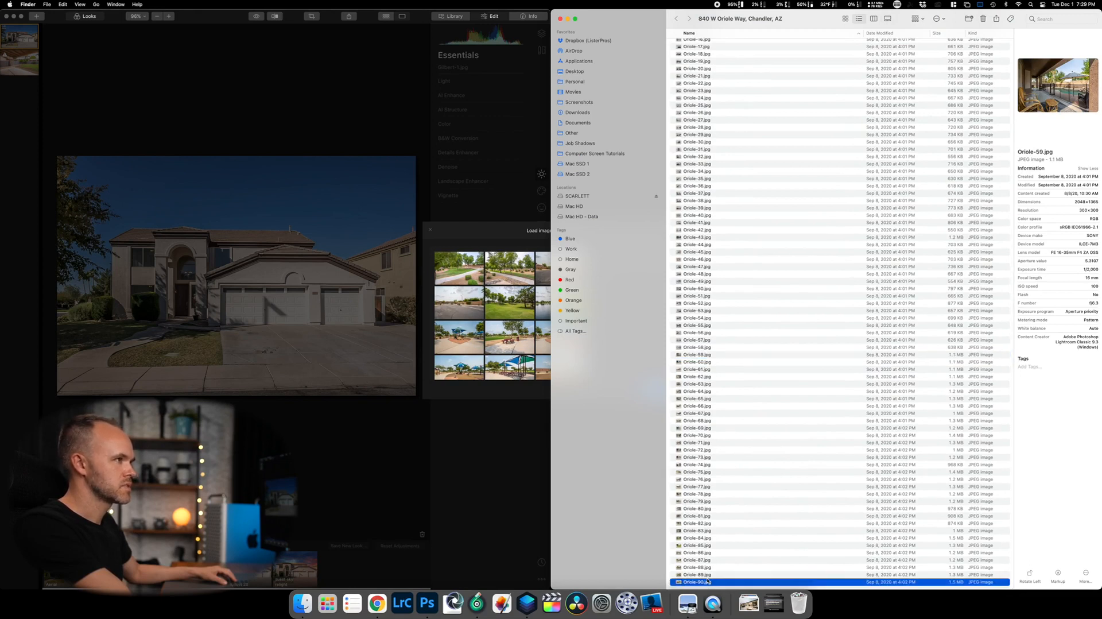
left_click(707, 355, "shift")
left_click_drag(713, 390, 511, 313)
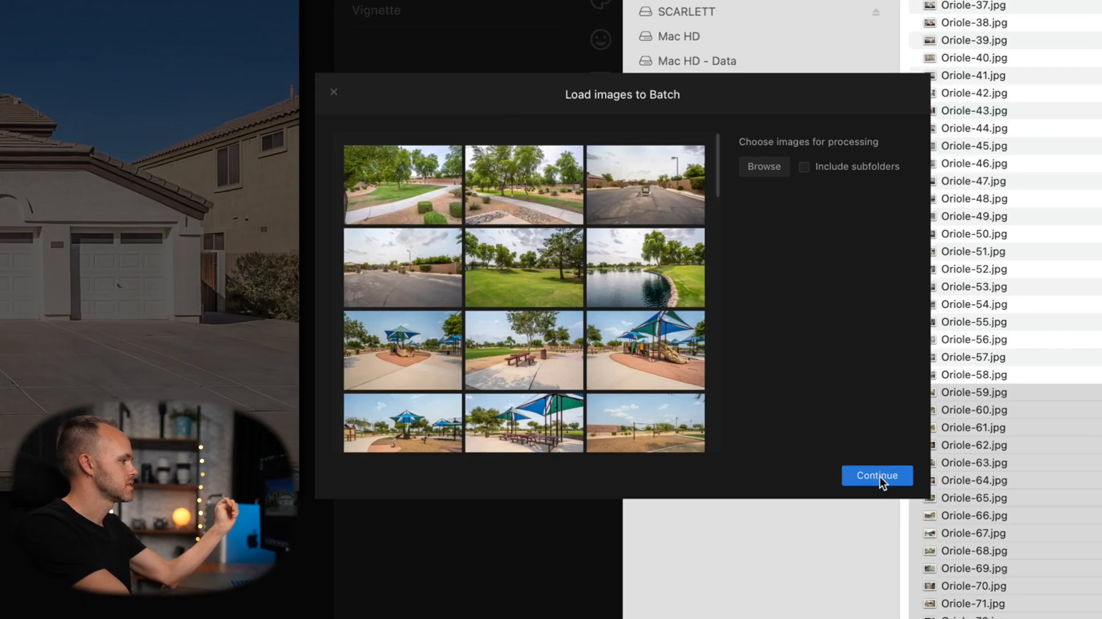
Apply the Sky Cotton 2 look to the loaded batch and start processing.
left_click(880, 476)
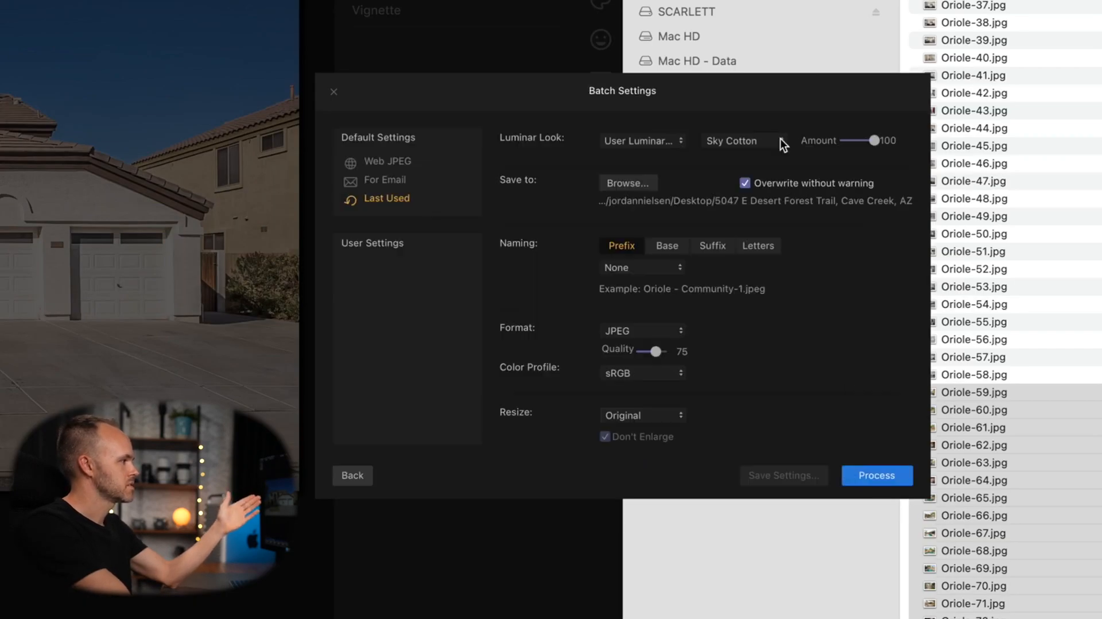
left_click(780, 140)
left_click(761, 122)
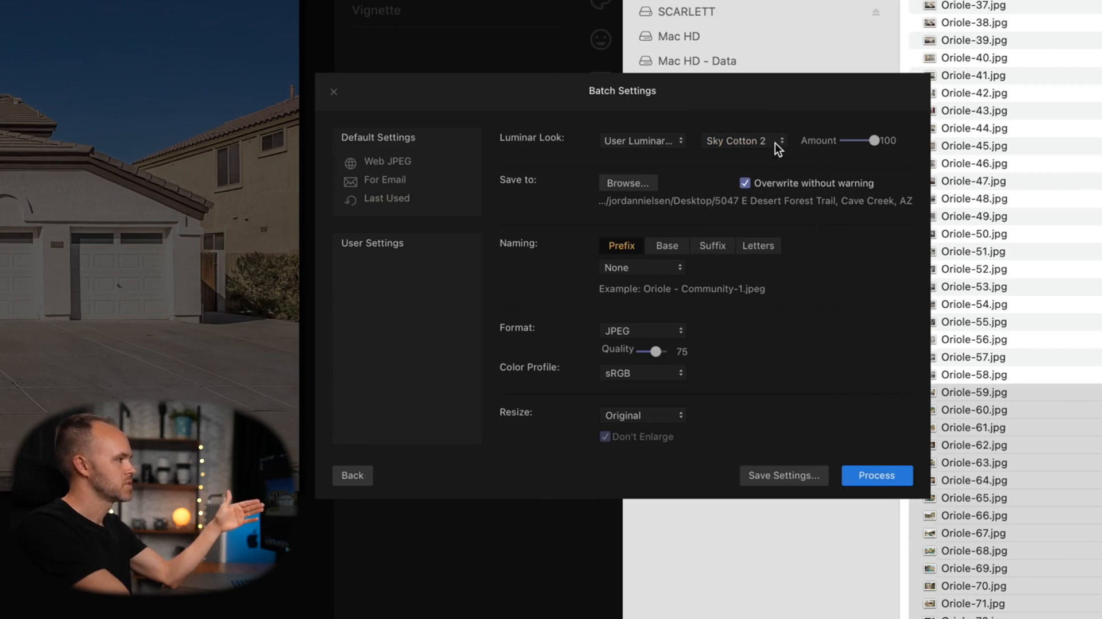
left_click(774, 141)
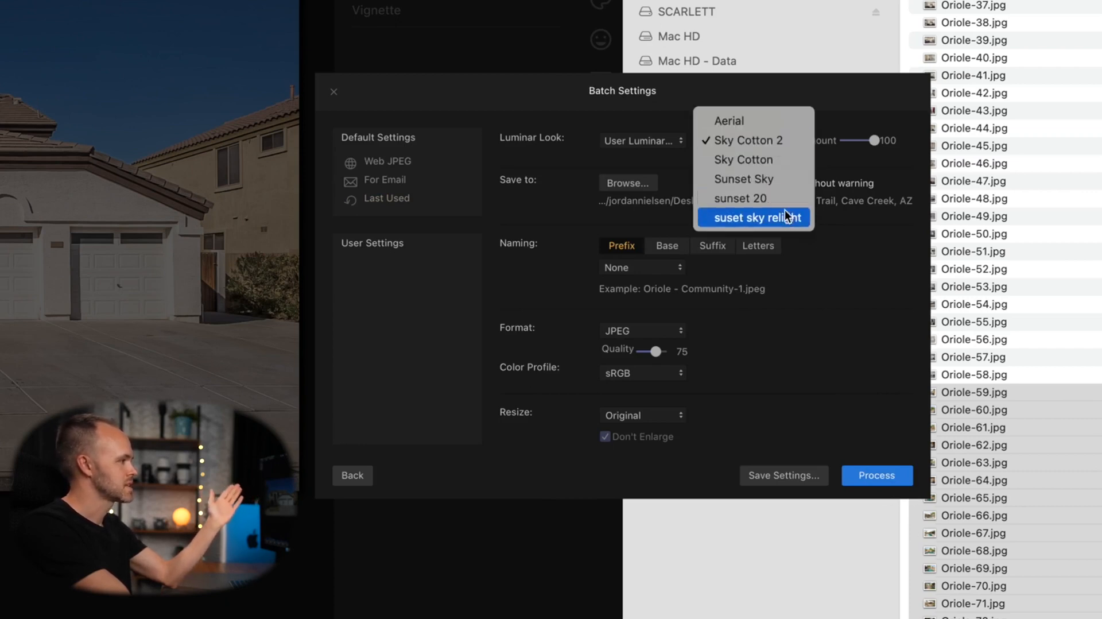
left_click(855, 311)
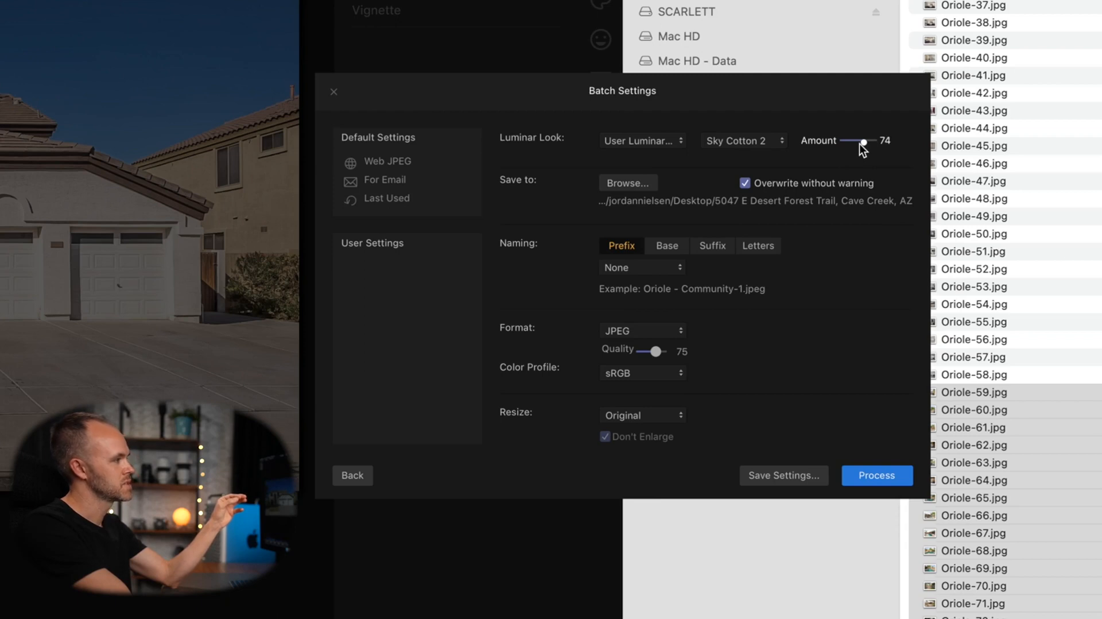
left_click(886, 477)
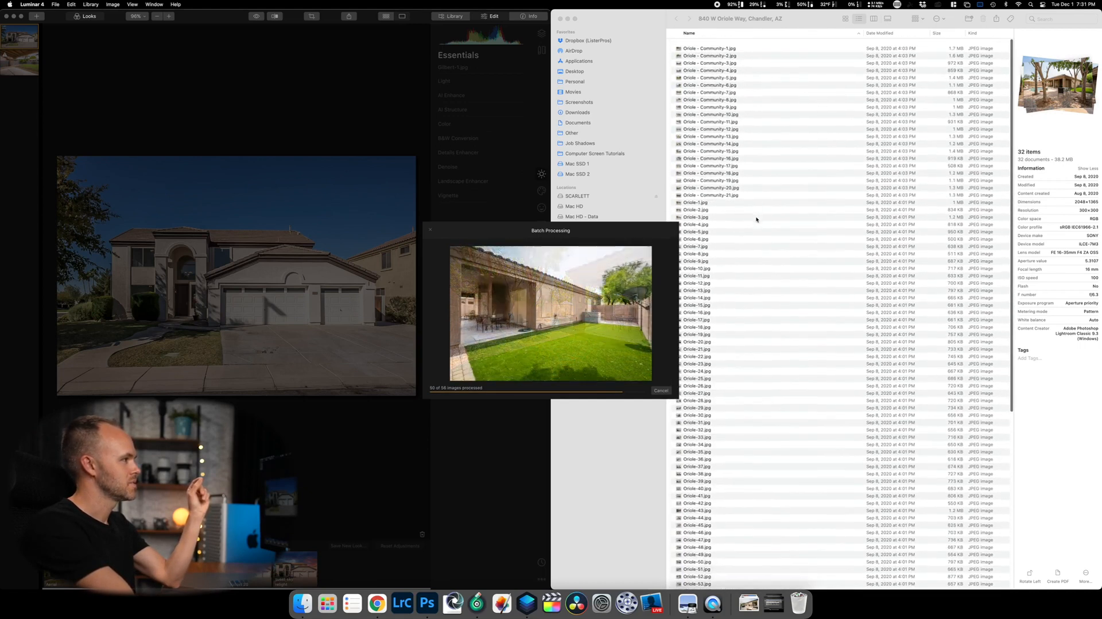
Wait for the batch to reach 53 of 56 photos, then bring Finder forward.
scroll(755, 221, "down", 1)
scroll(762, 117, "up", 1)
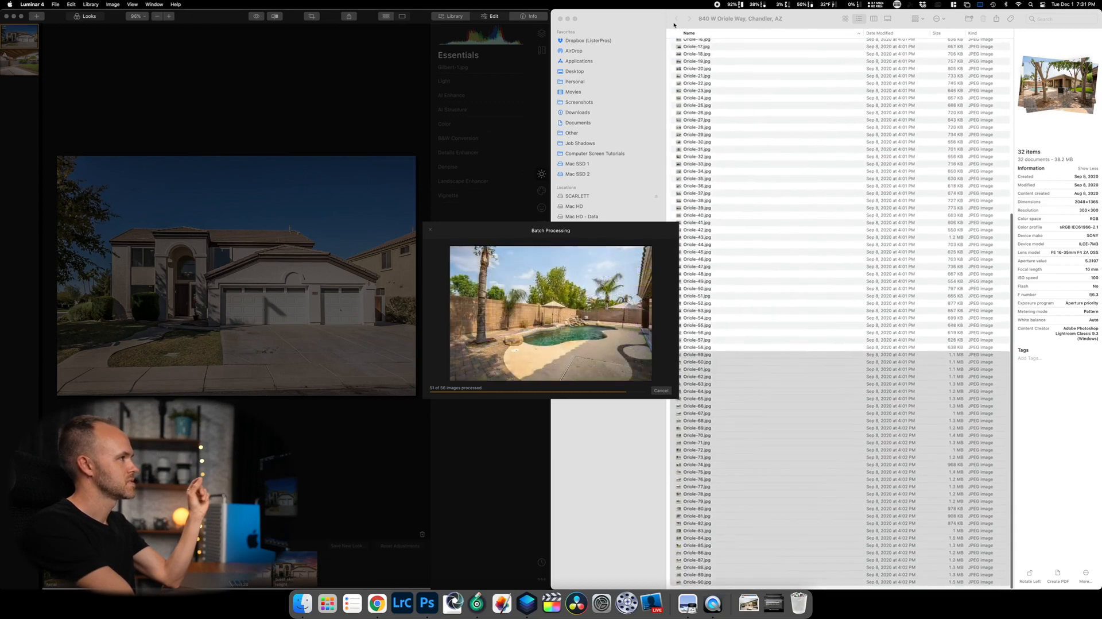
left_click(676, 21)
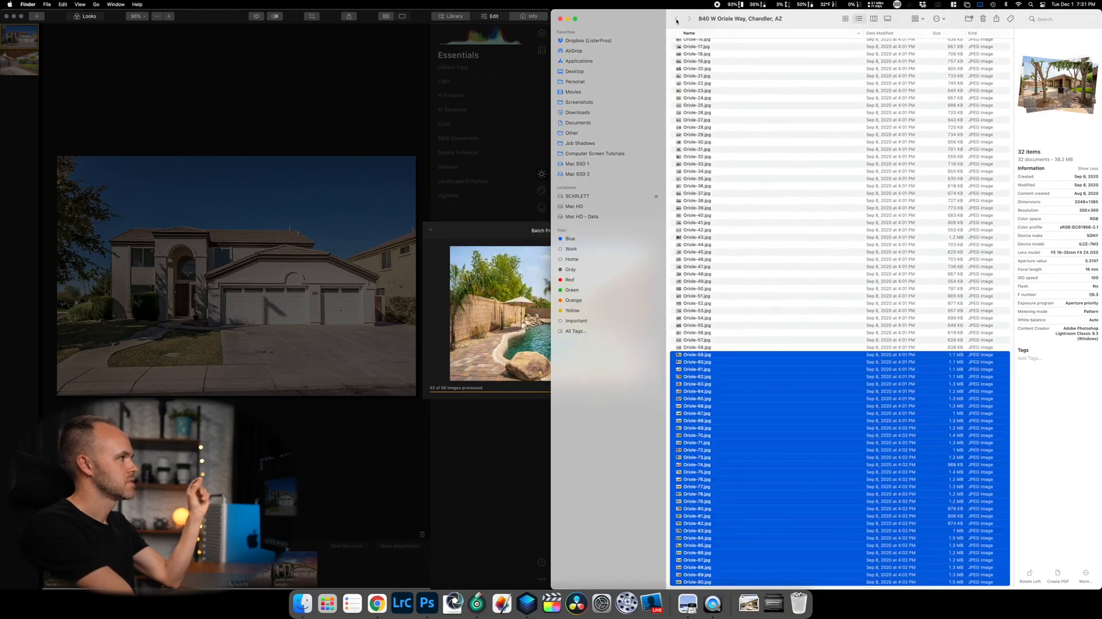
left_click(578, 73)
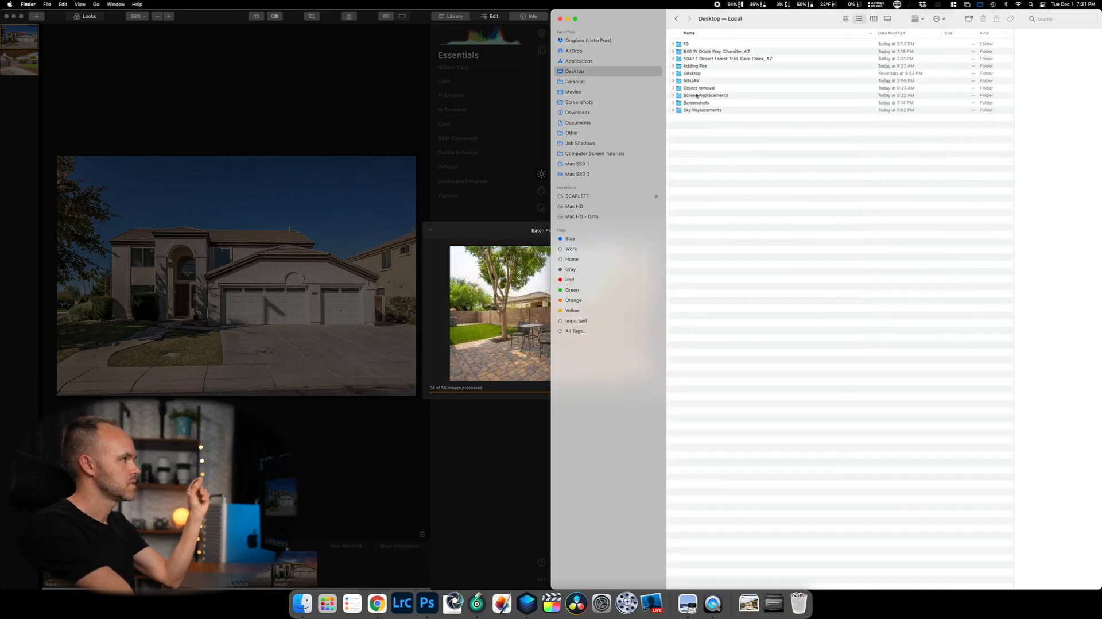
left_click(727, 60)
double_click(727, 60)
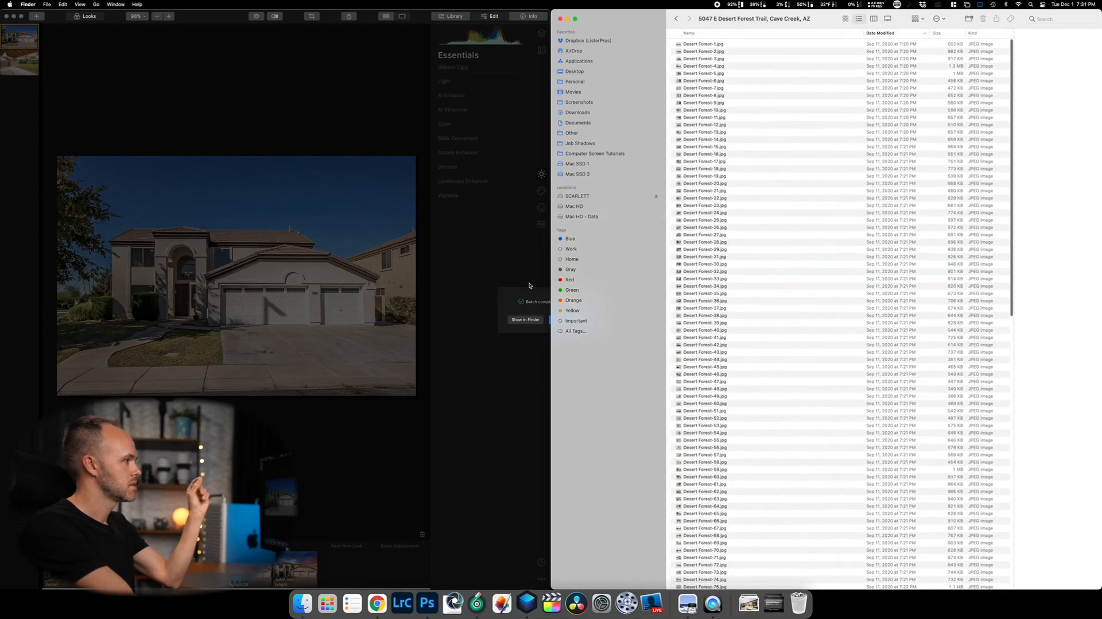
left_click(531, 301)
left_click(529, 319)
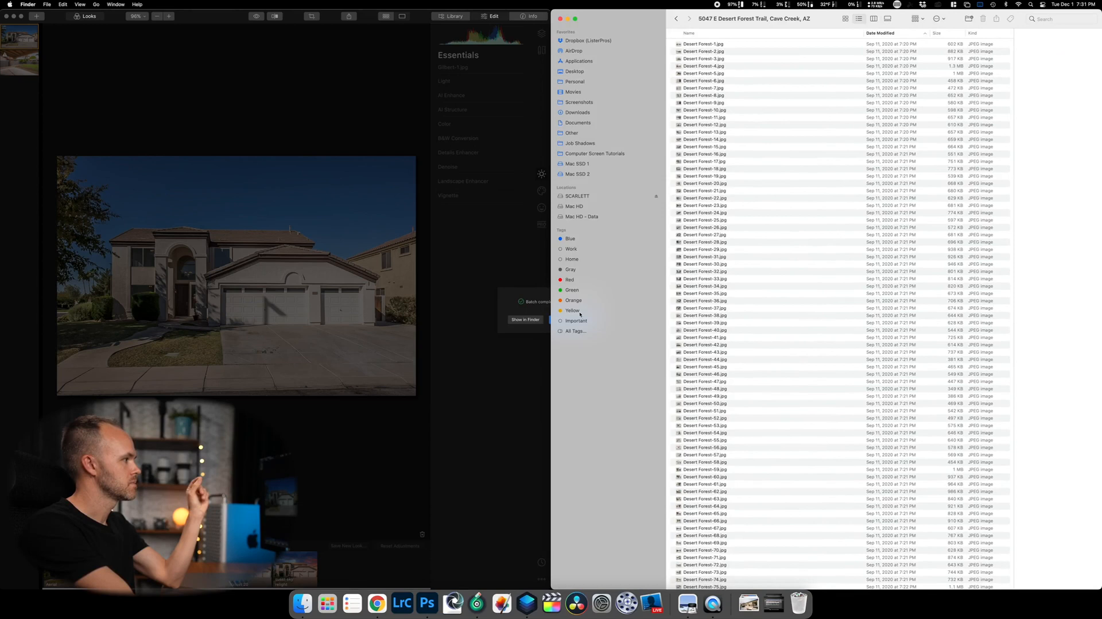
left_click(527, 320)
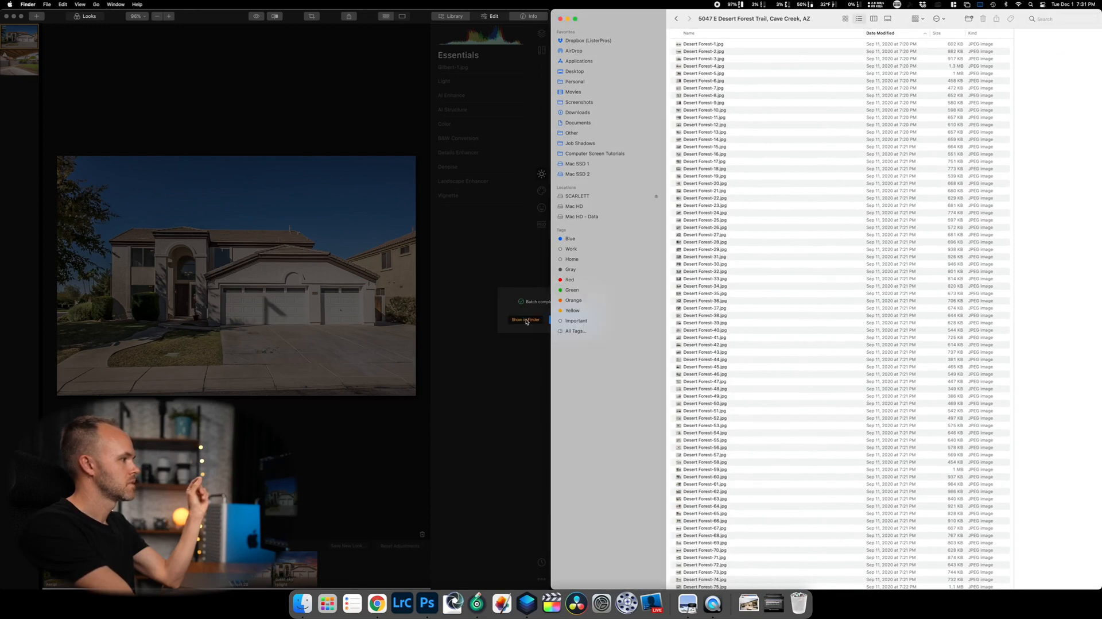
Preview several processed Oriole photos and select Oriole - Community-1.
scroll(886, 297, "down", 20)
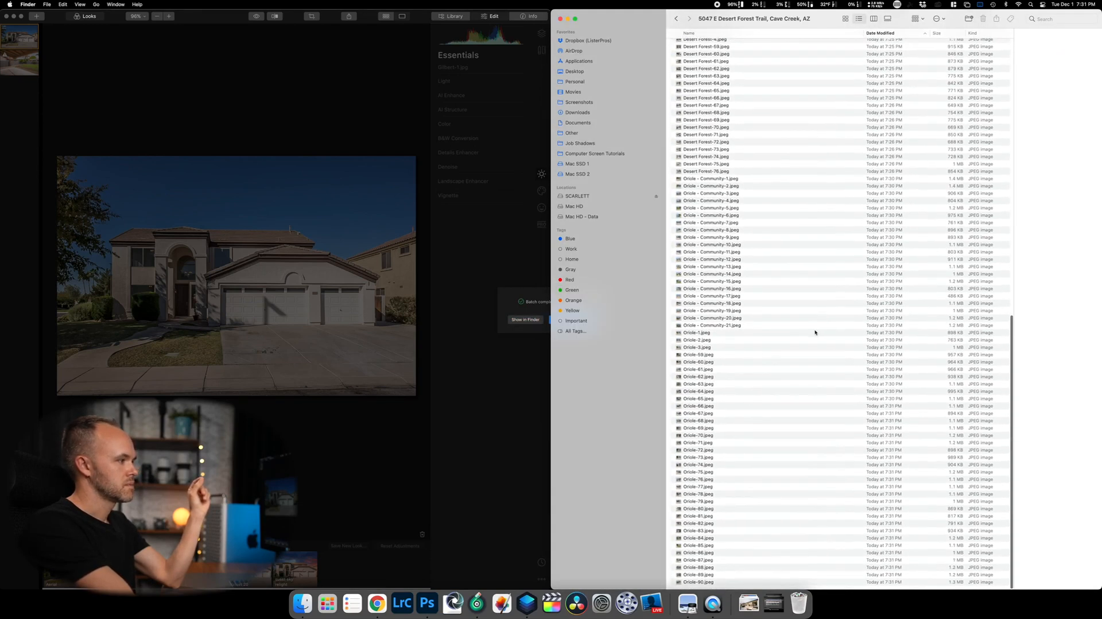
left_click(741, 333)
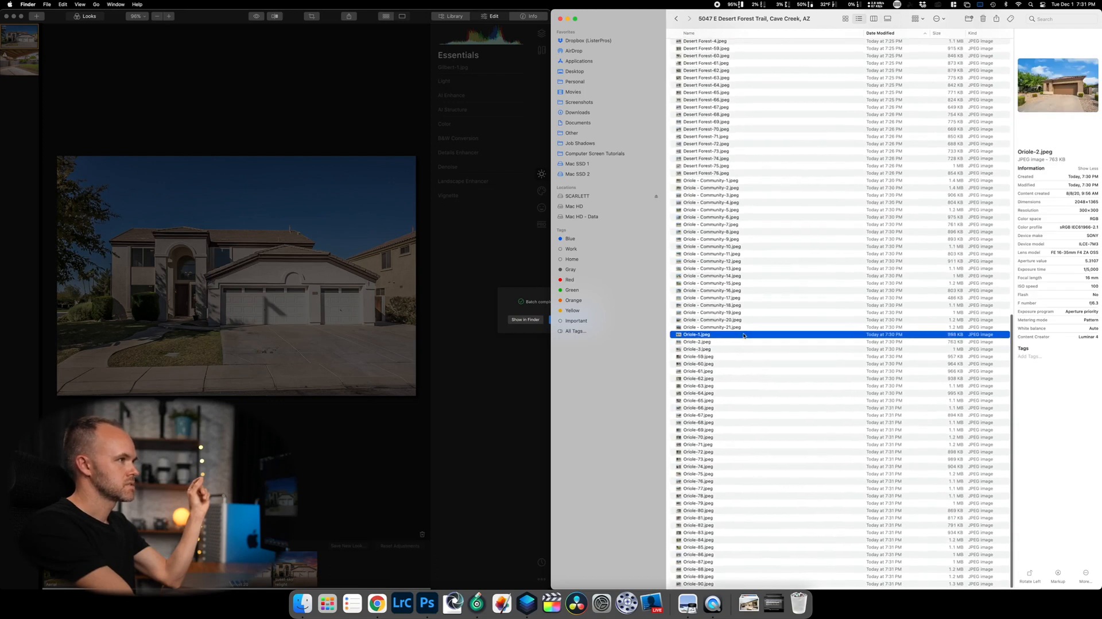
left_click(743, 269)
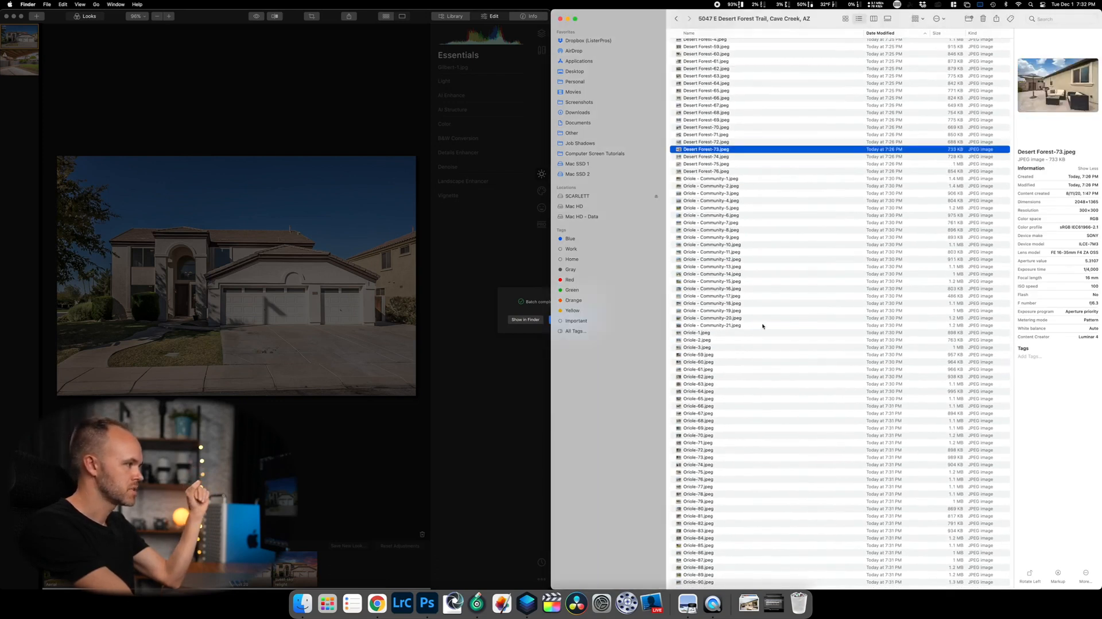
left_click(746, 326)
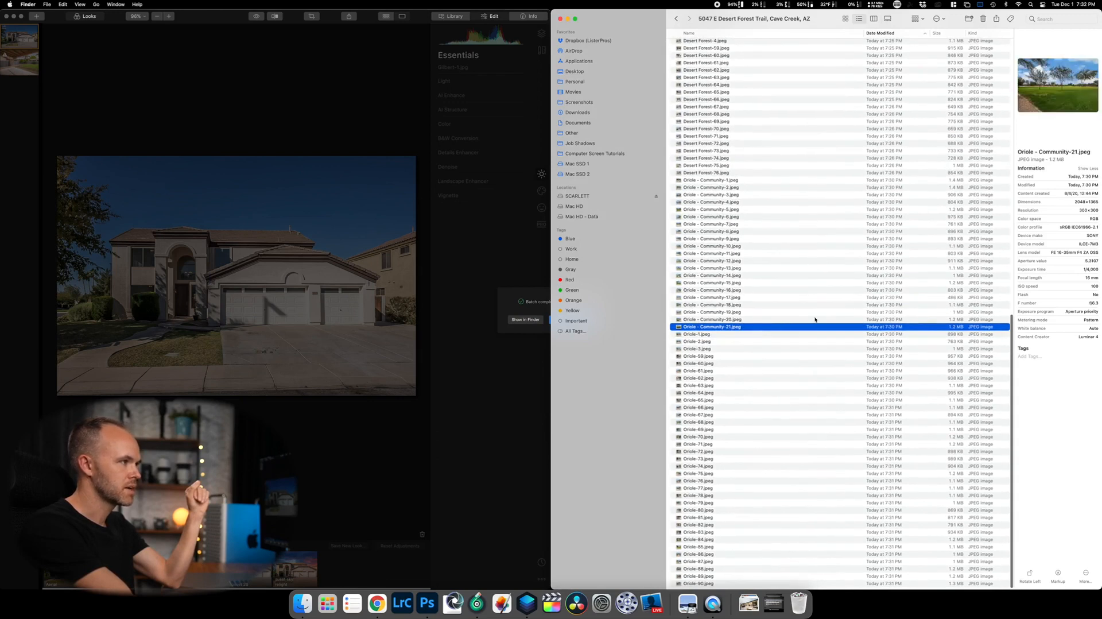
left_click(892, 182)
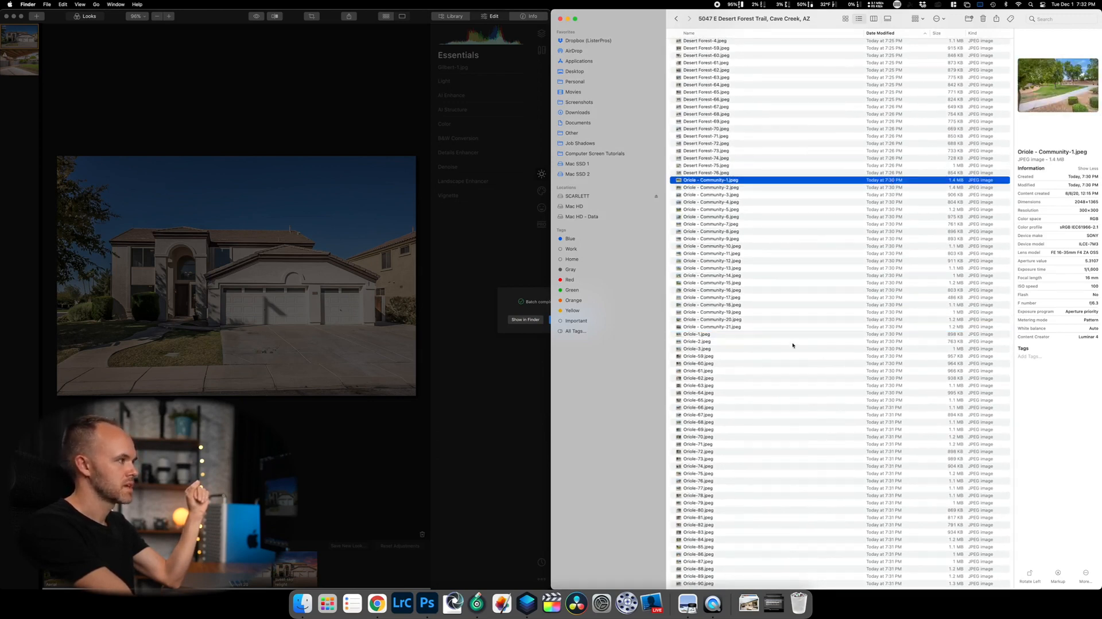
scroll(775, 288, "down", 1)
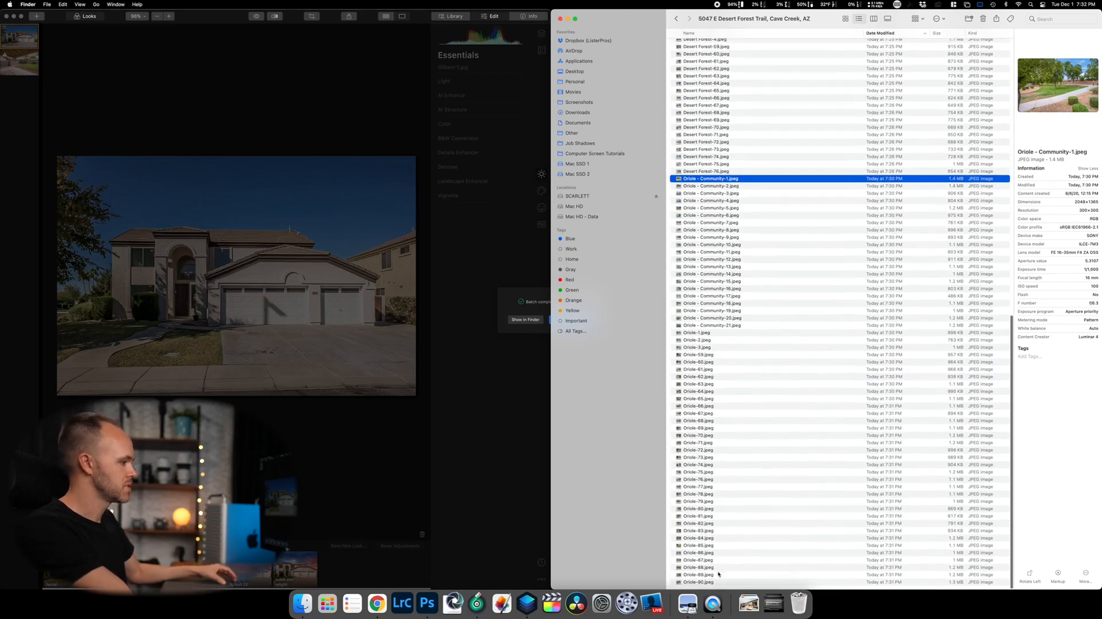
left_click(710, 582, "shift")
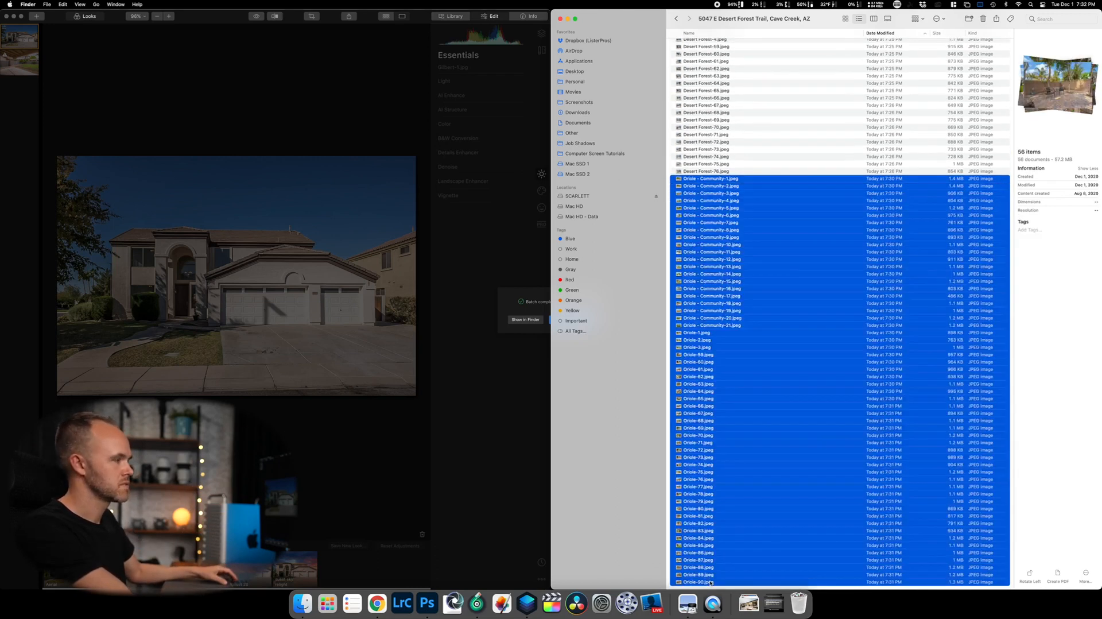
left_click(725, 181)
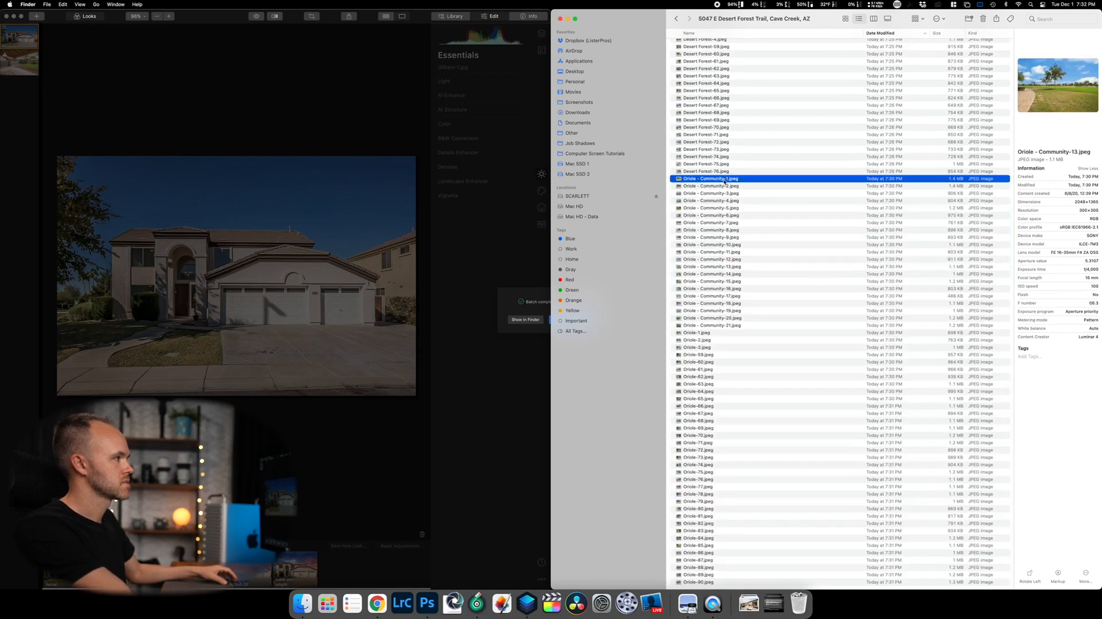
Enlarge the window into a large Gallery view and step through park photos to the picnic-table shades.
left_click_drag(561, 12, 324, 1)
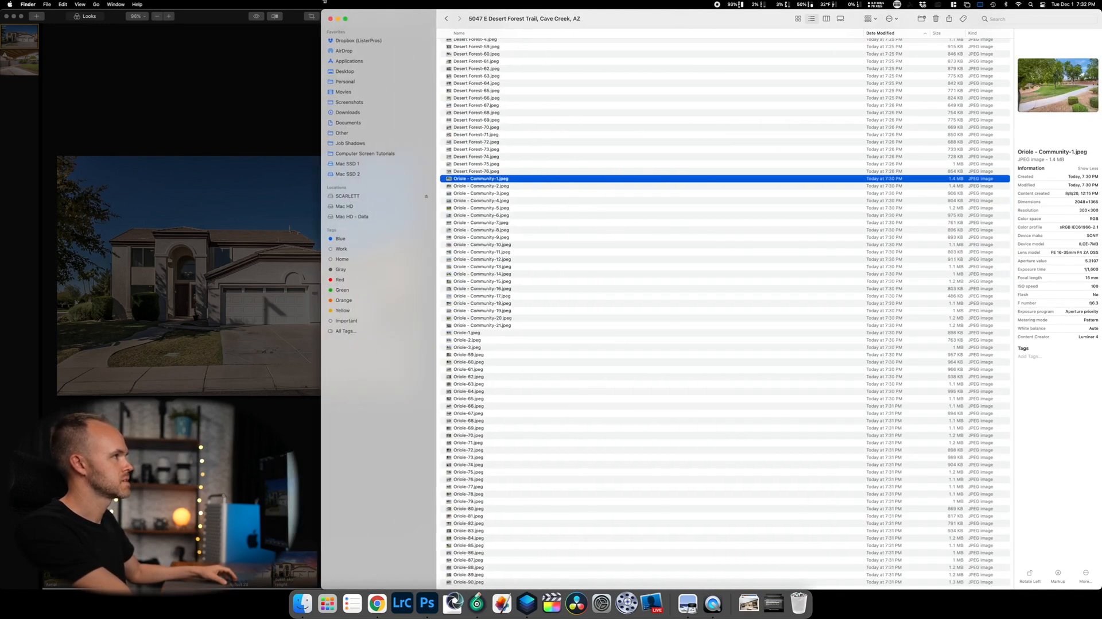
left_click(840, 18)
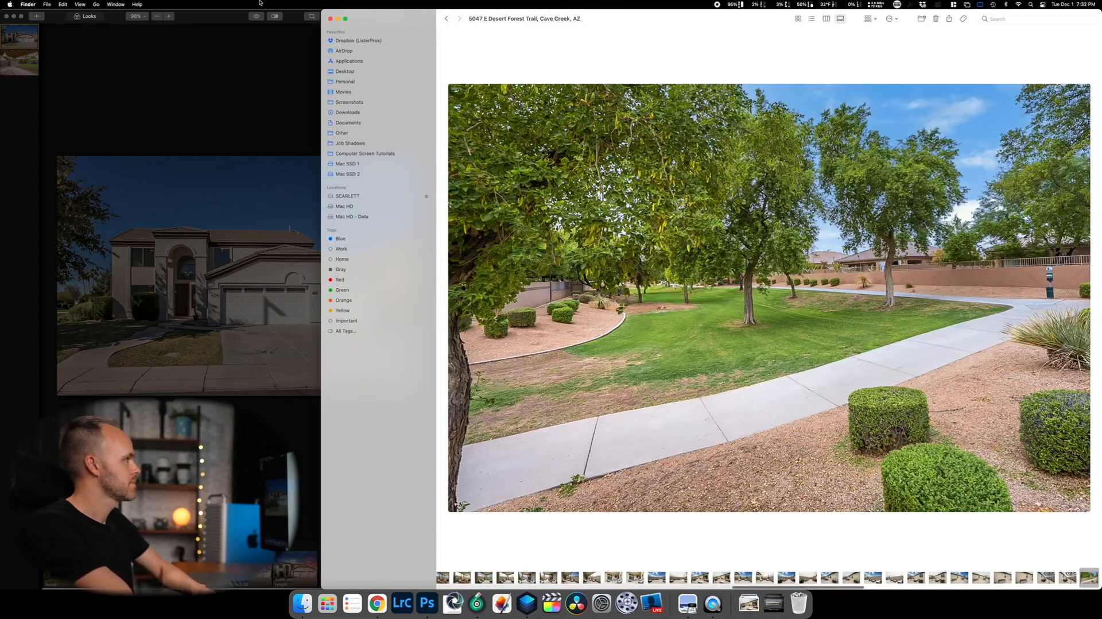
left_click_drag(318, 13, 84, 13)
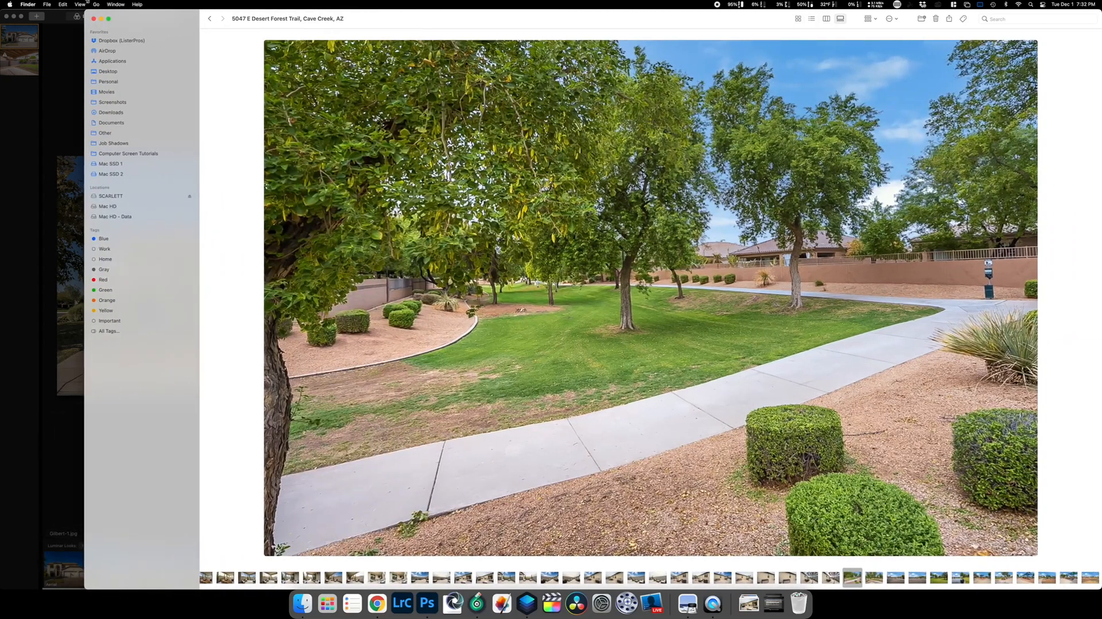
key("Right")
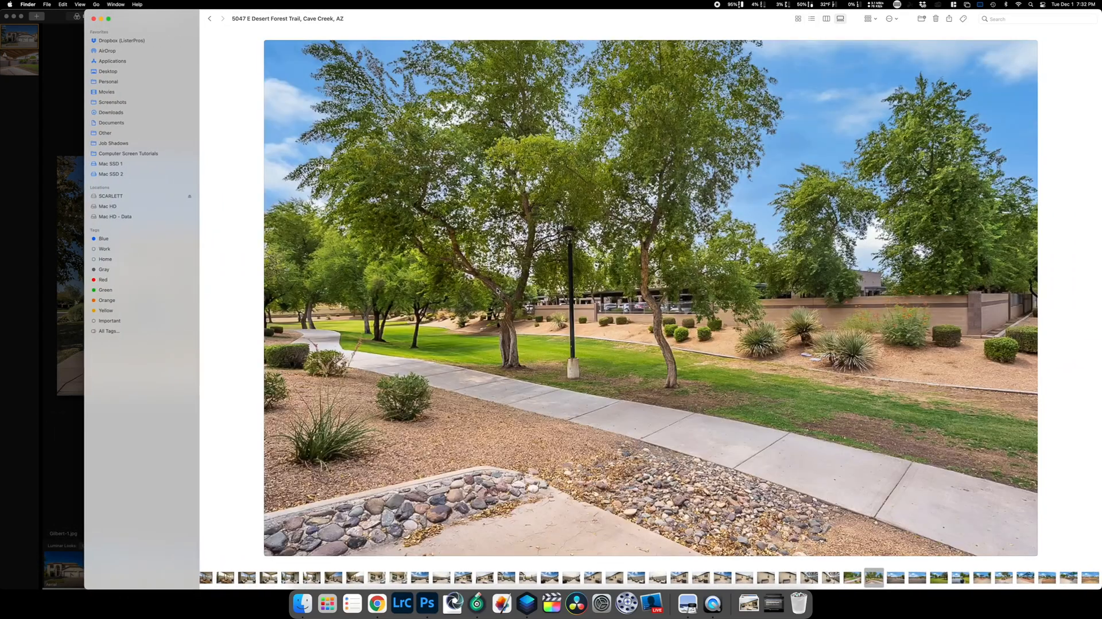
key("Right")
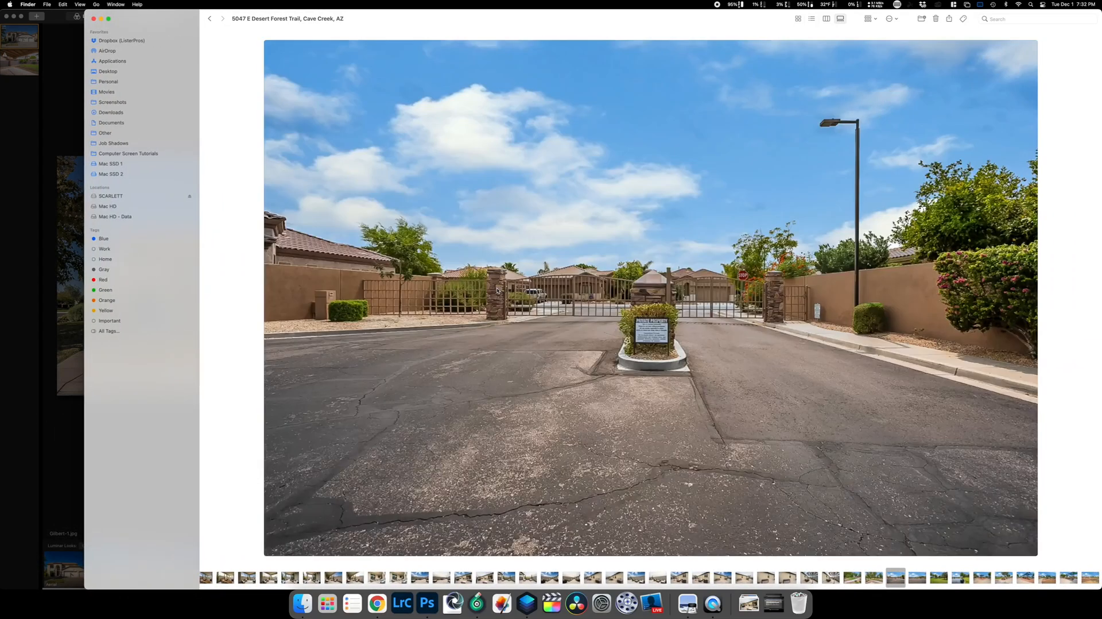
key("Right")
key("Right")
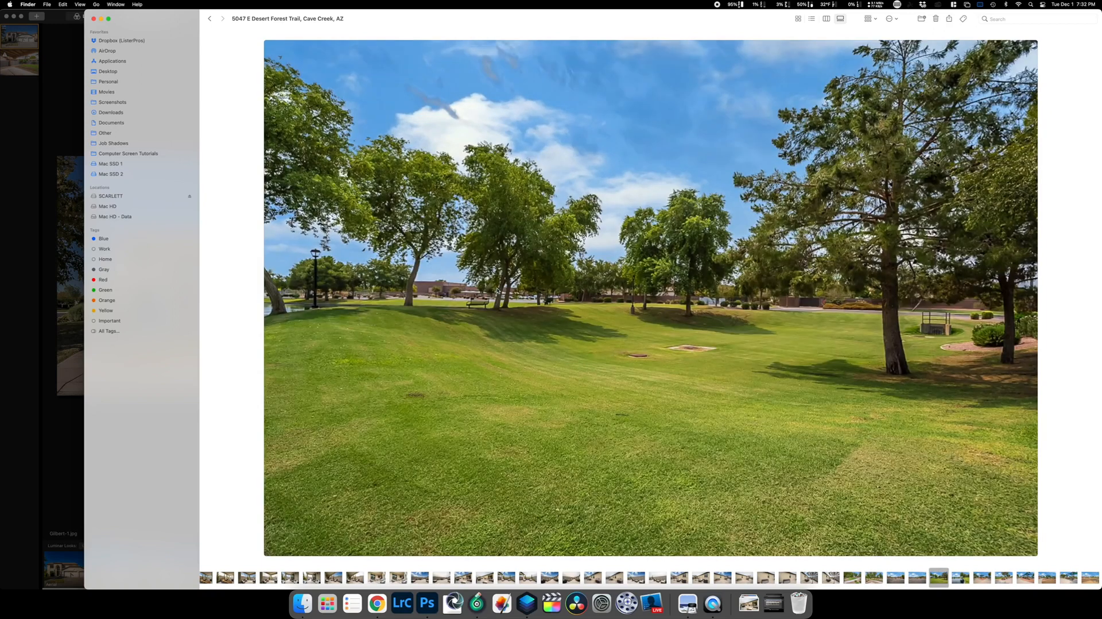
key("Right")
key("Right")
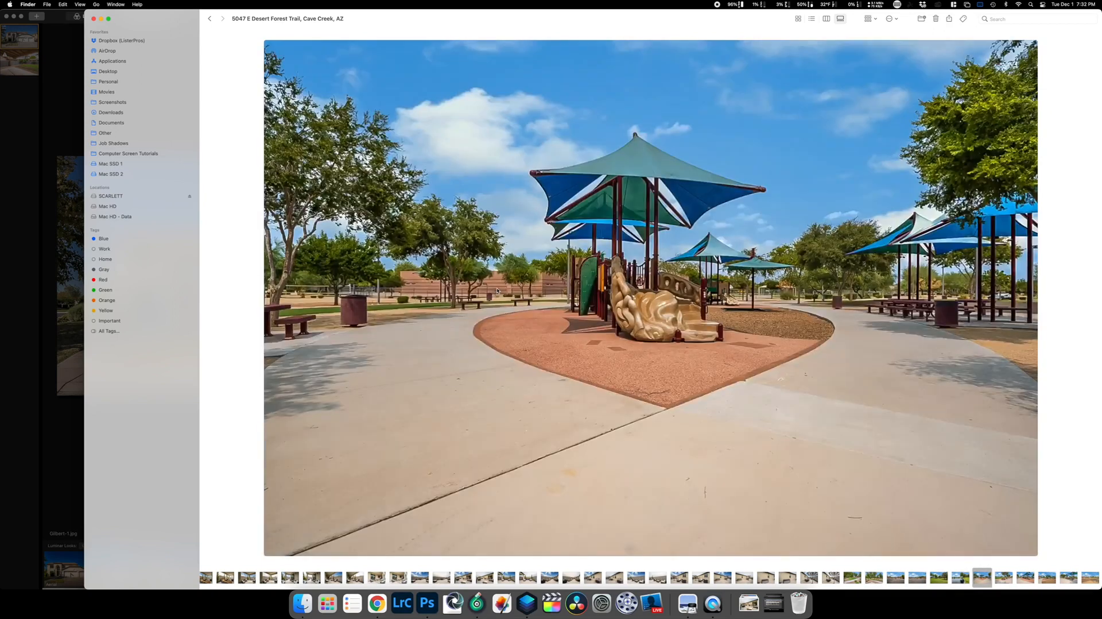
key("Right")
key("Right")
key("Right")
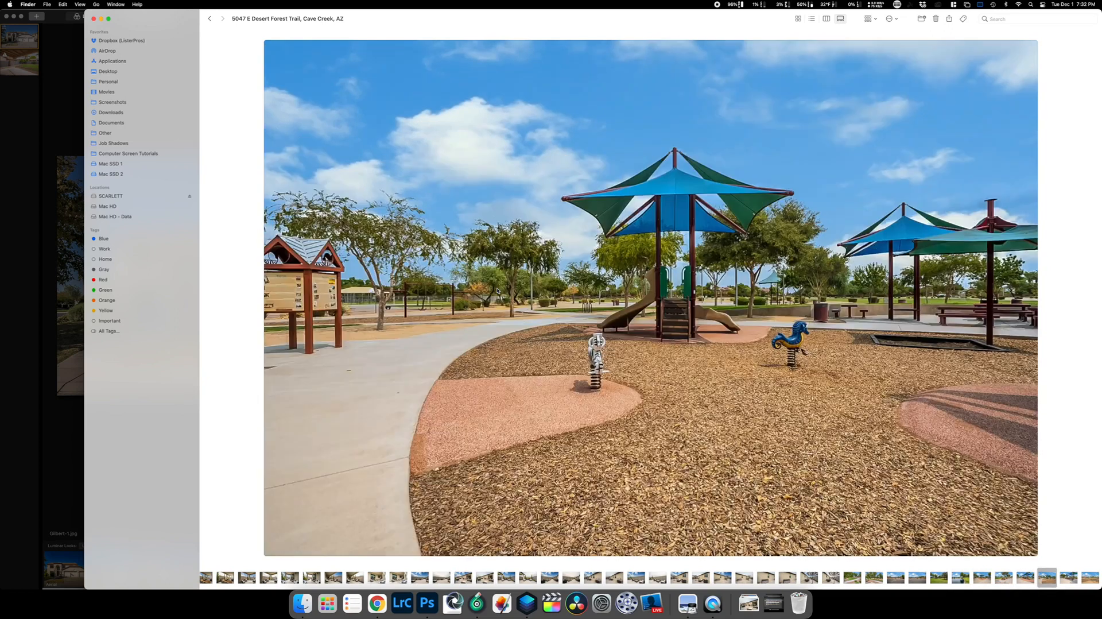
key("Right")
Step through the swing set, paths, shade structure, basketball and volleyball courts to the house-front photos.
key("Right")
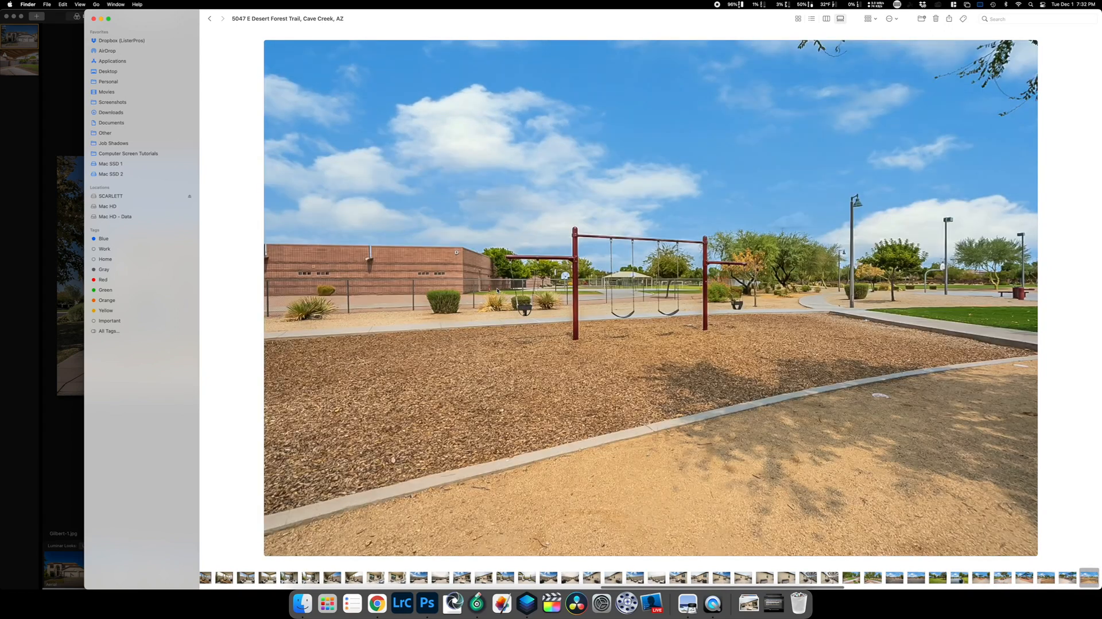
key("Right")
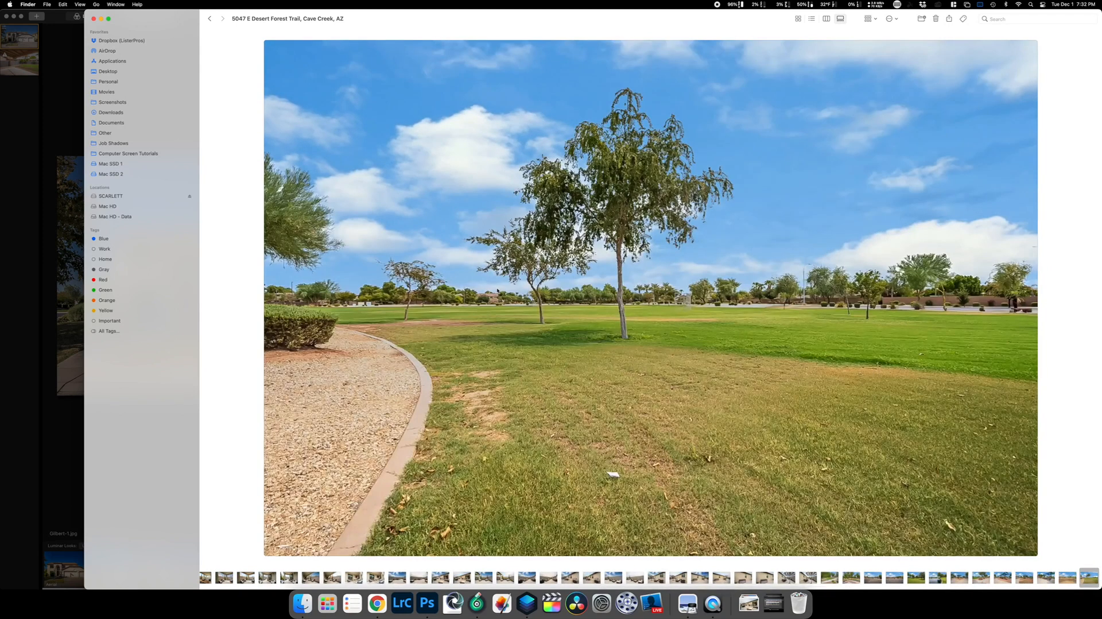
key("Right")
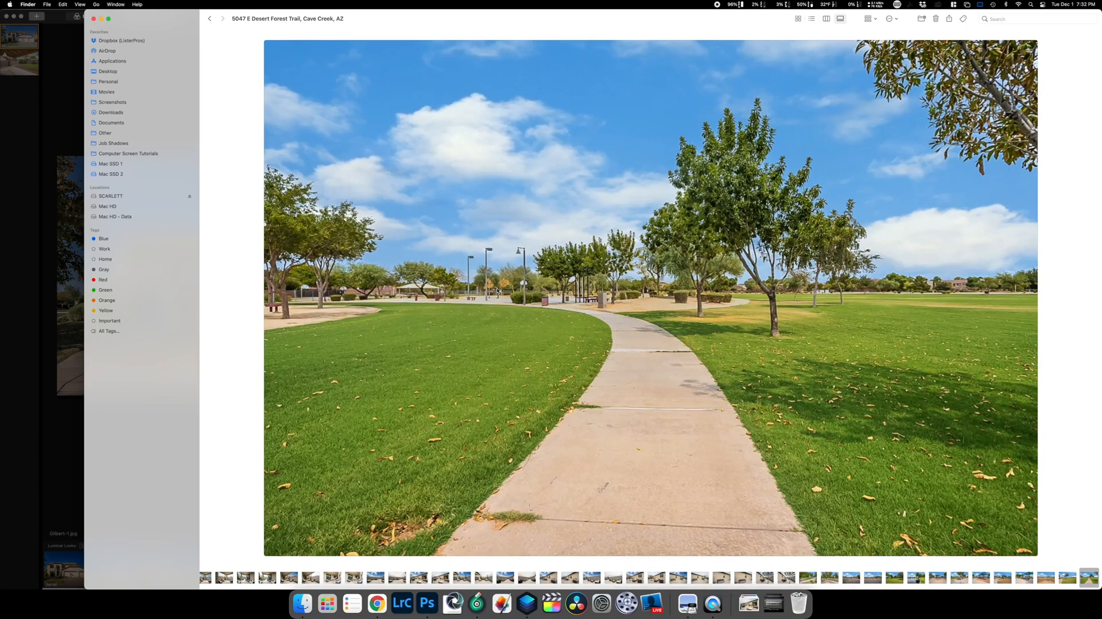
key("Right")
key("Right")
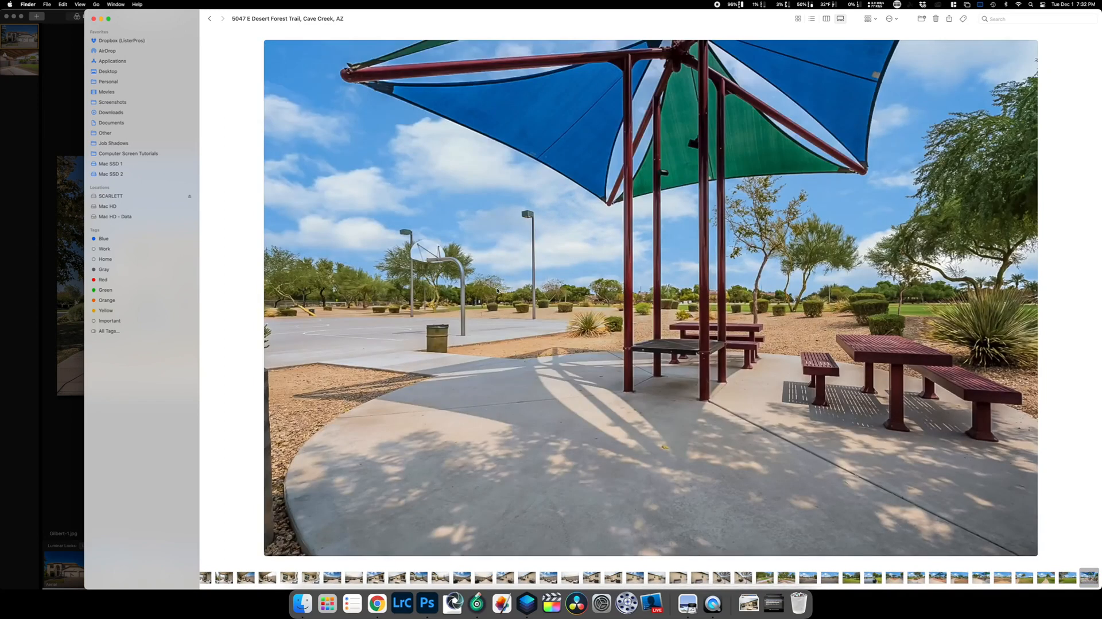
key("Right")
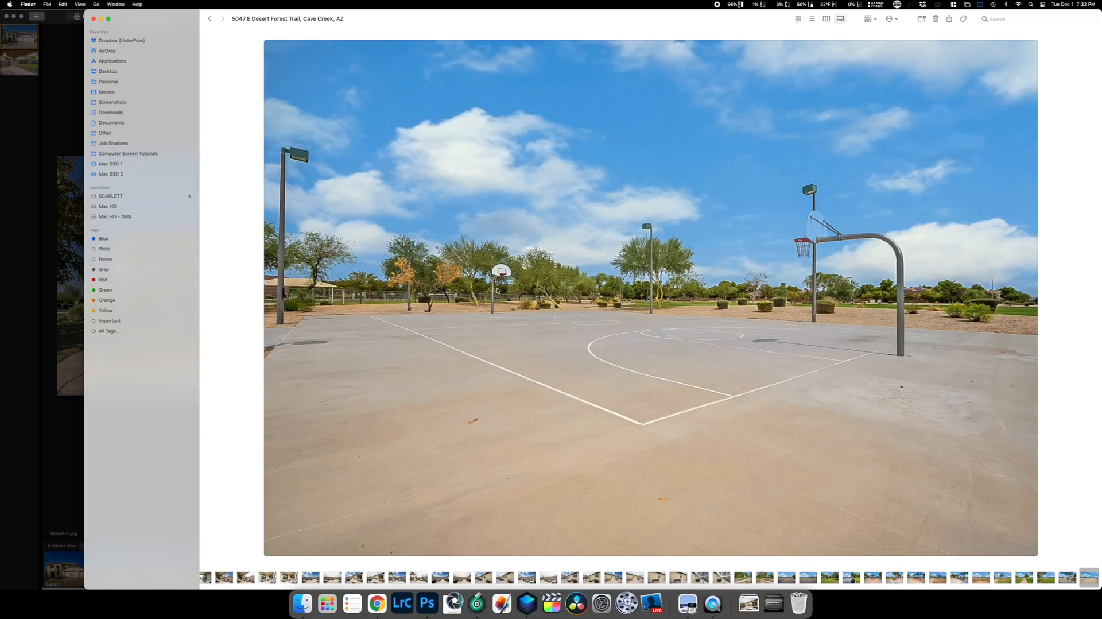
key("Left")
key("Right")
key("Right")
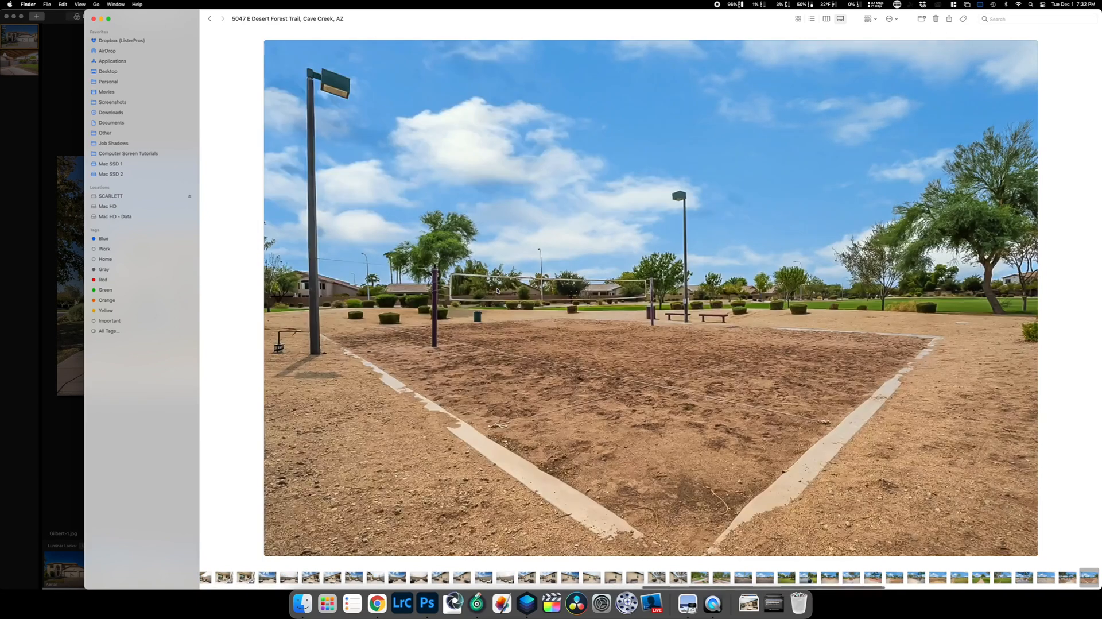
key("Right")
key("Right")
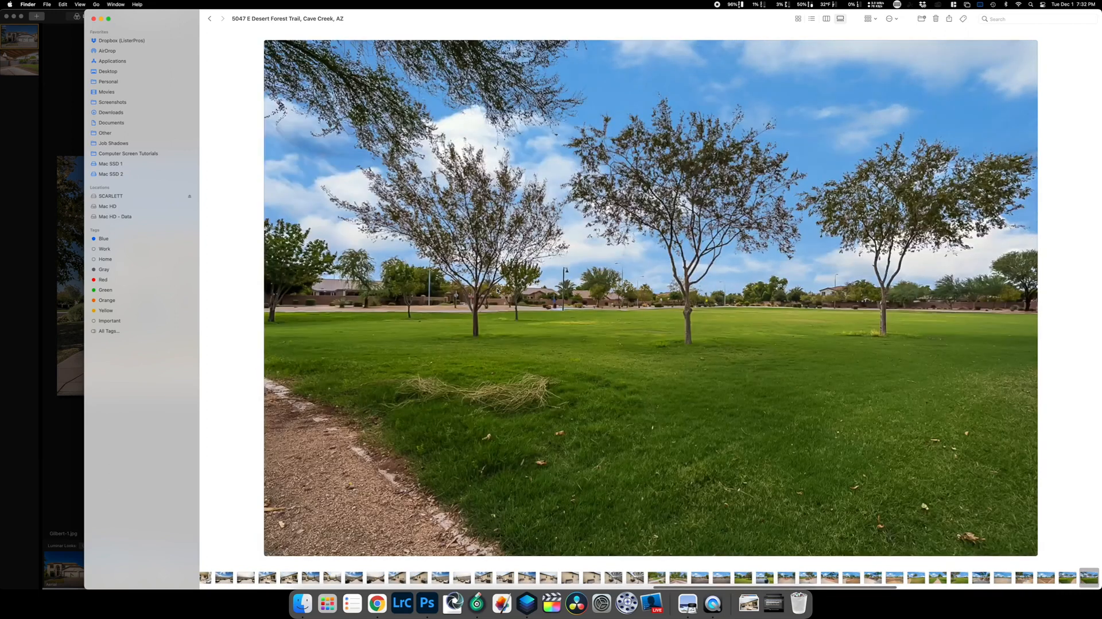
key("Right")
key("Right")
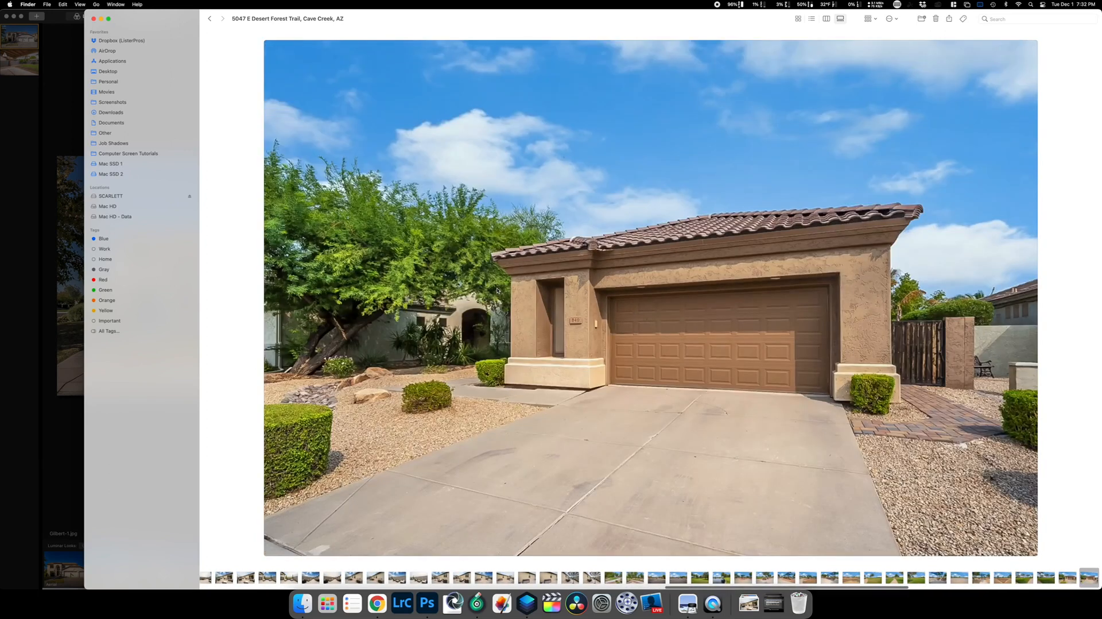
Review the house-front, covered-patio dining and block-wall pool photos.
key("Right")
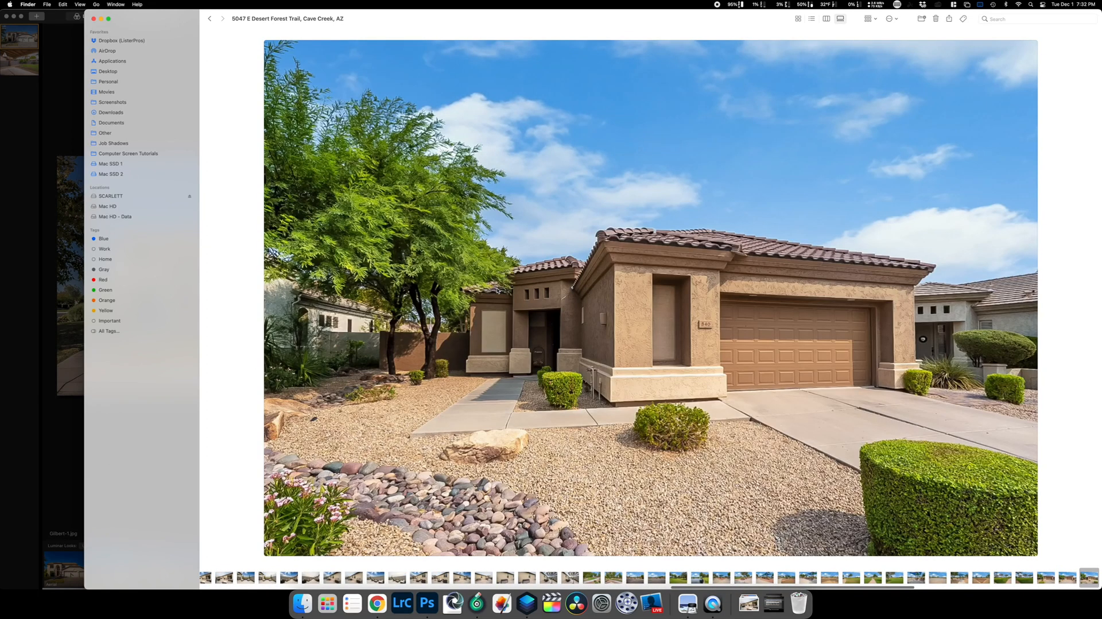
key("Right")
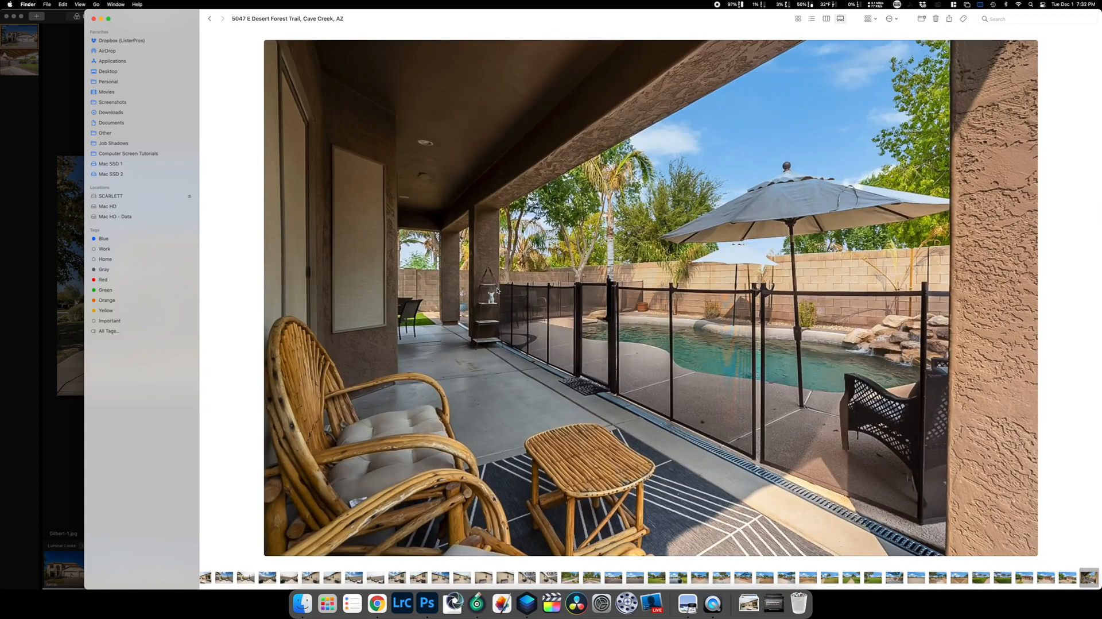
key("Right")
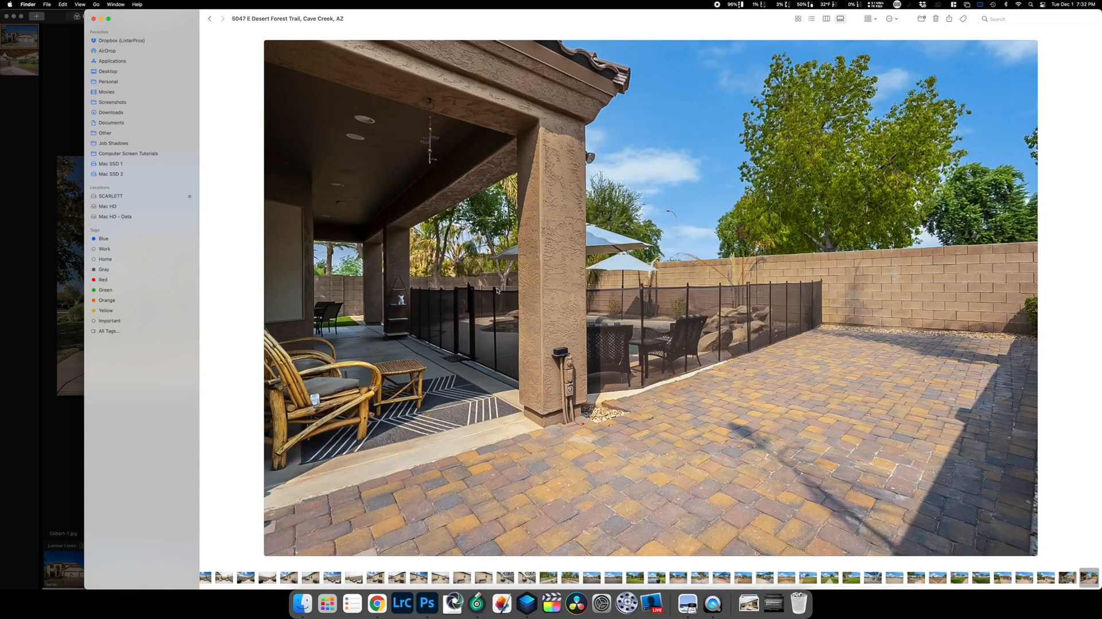
key("Right")
key("Right")
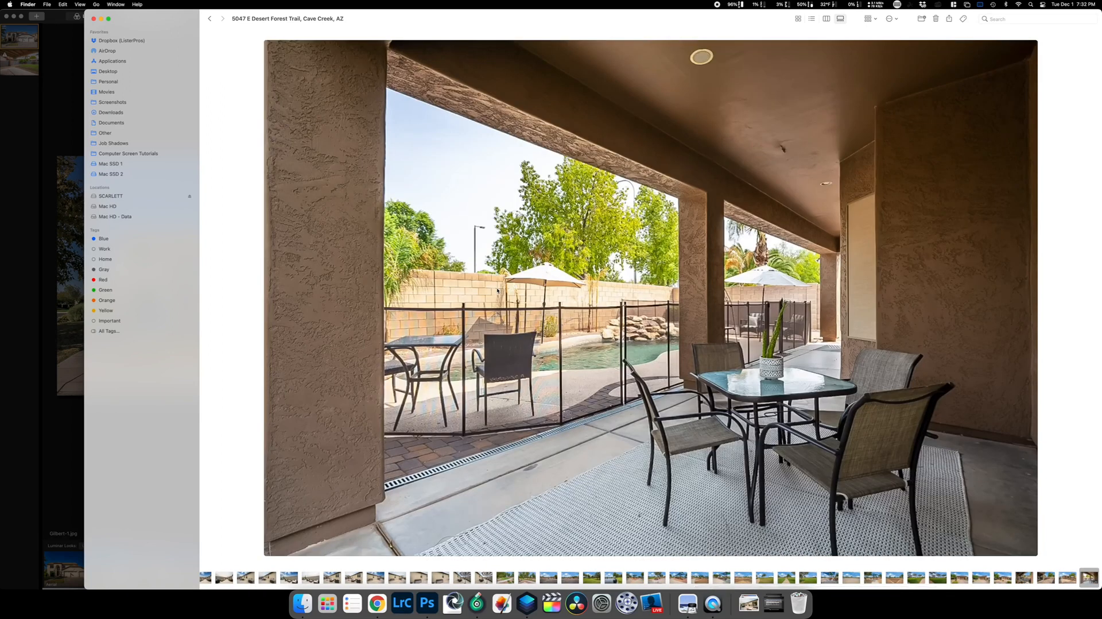
key("Right")
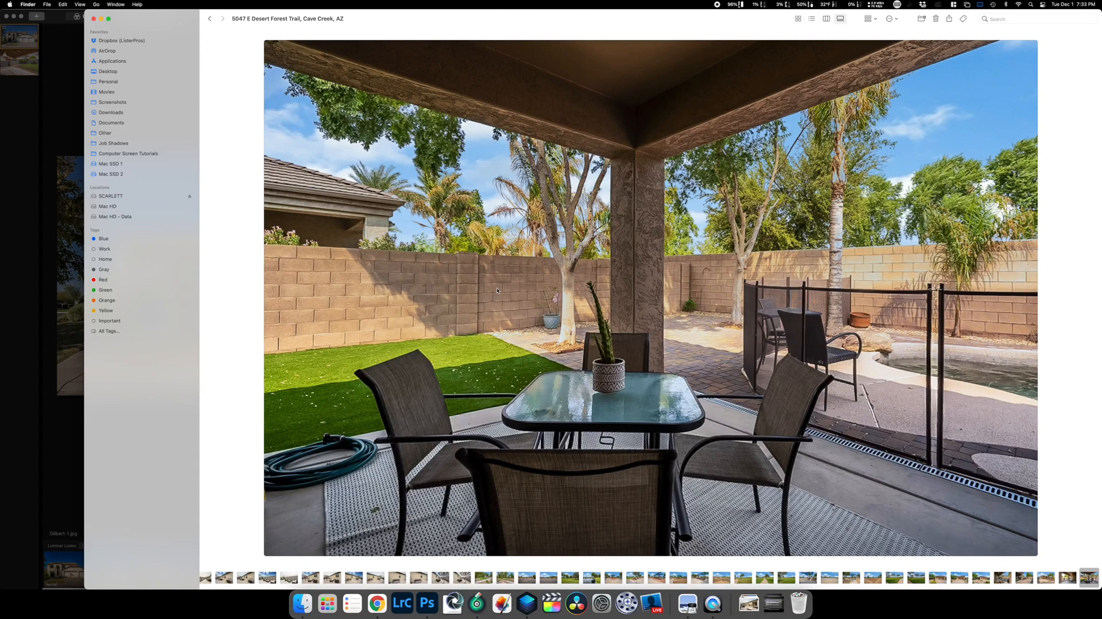
key("Right")
key("Right")
key("Right")
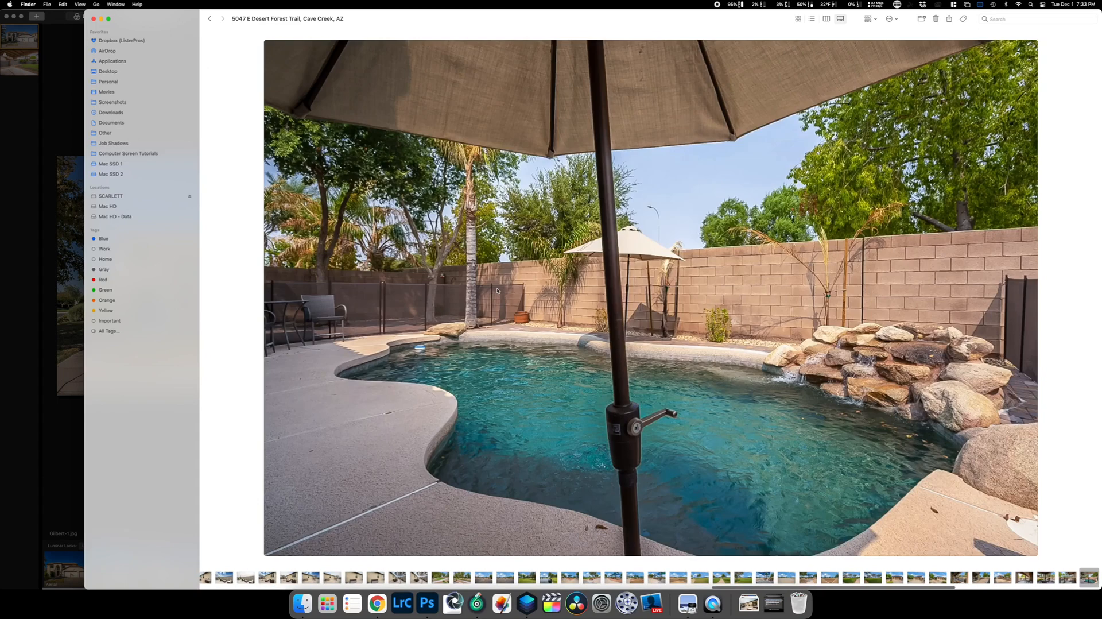
key("Right")
key("Right")
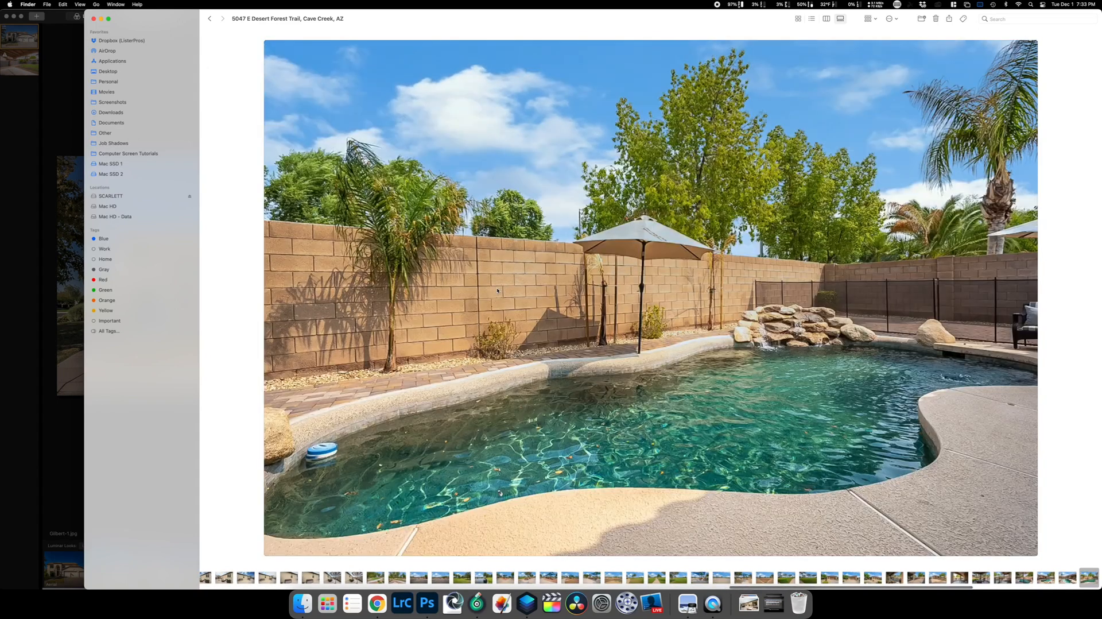
key("Right")
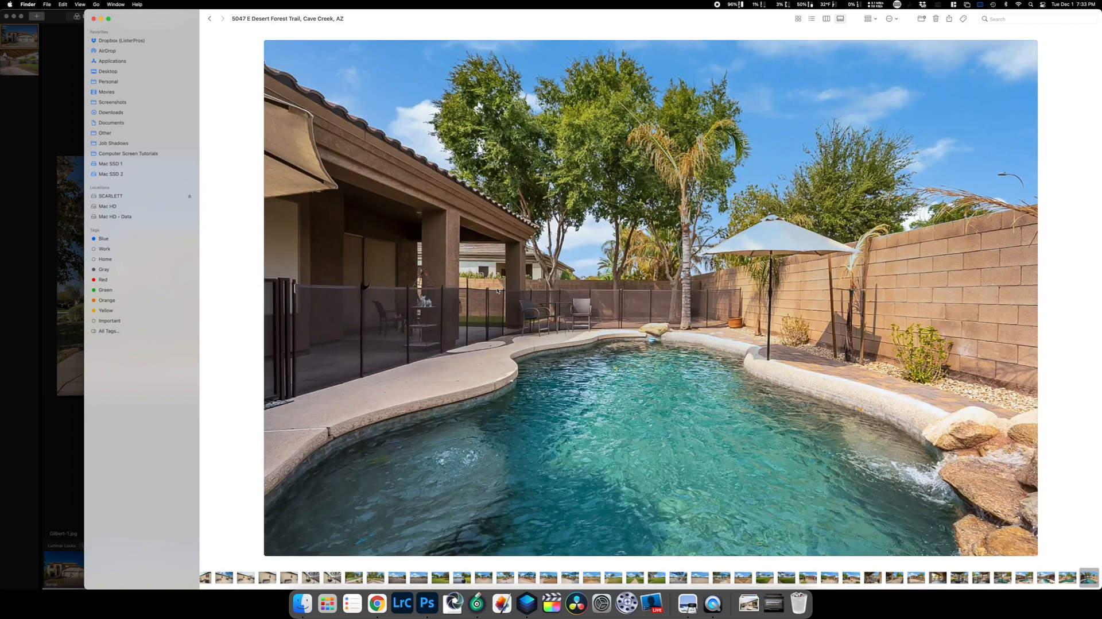
key("Right")
key("Right")
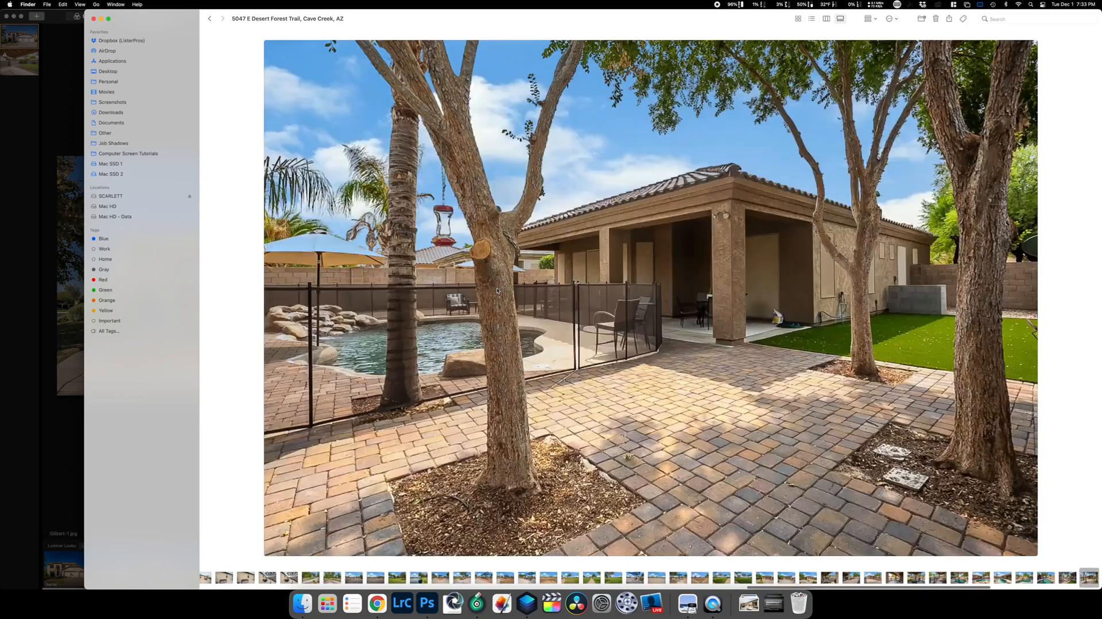
Continue through the paver patio, walkway, umbrella and pool photos to the backyard lawn shot.
key("Right")
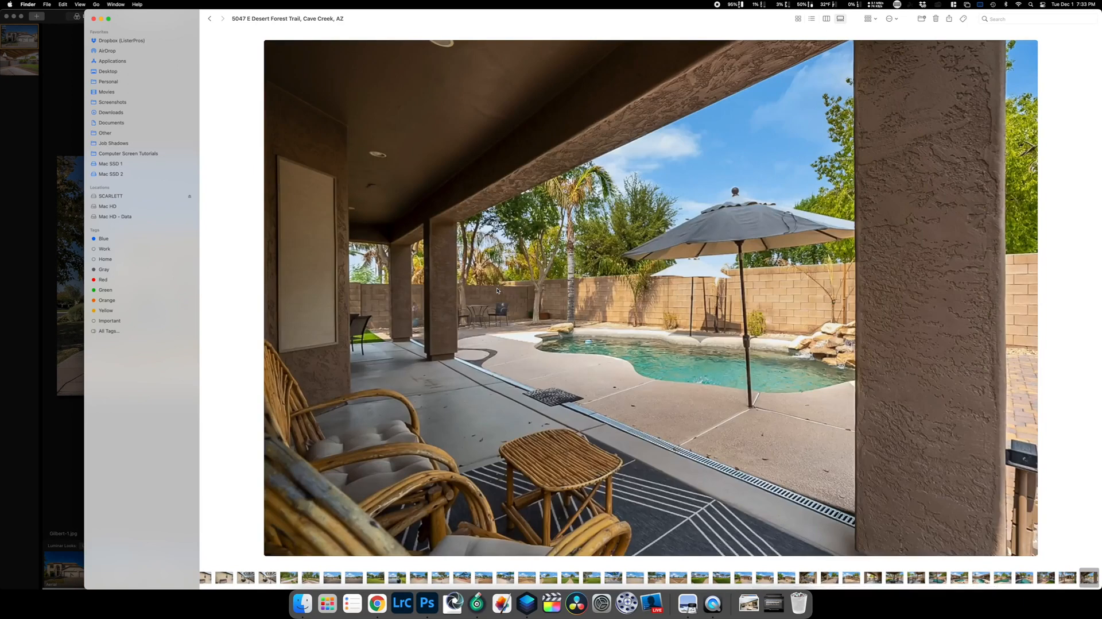
key("Right")
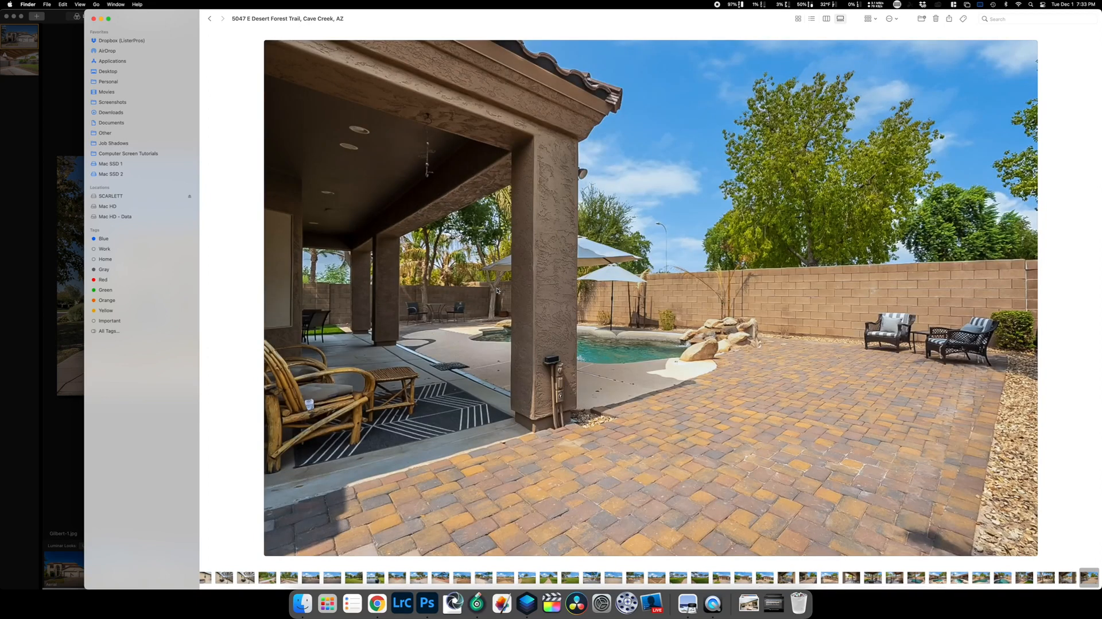
key("Right")
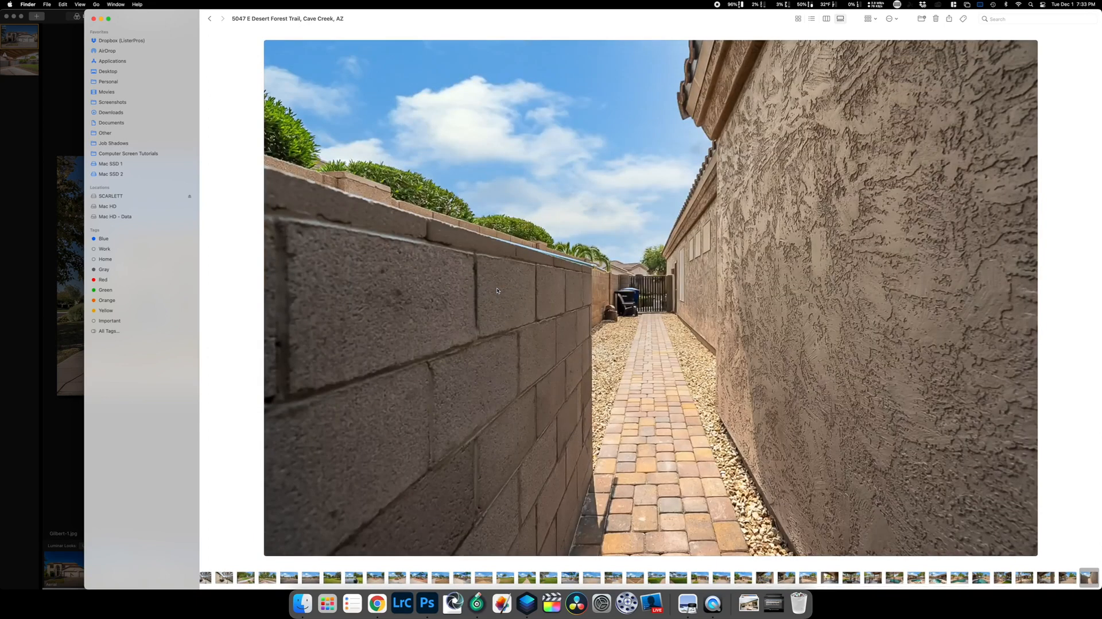
key("Left")
key("Left")
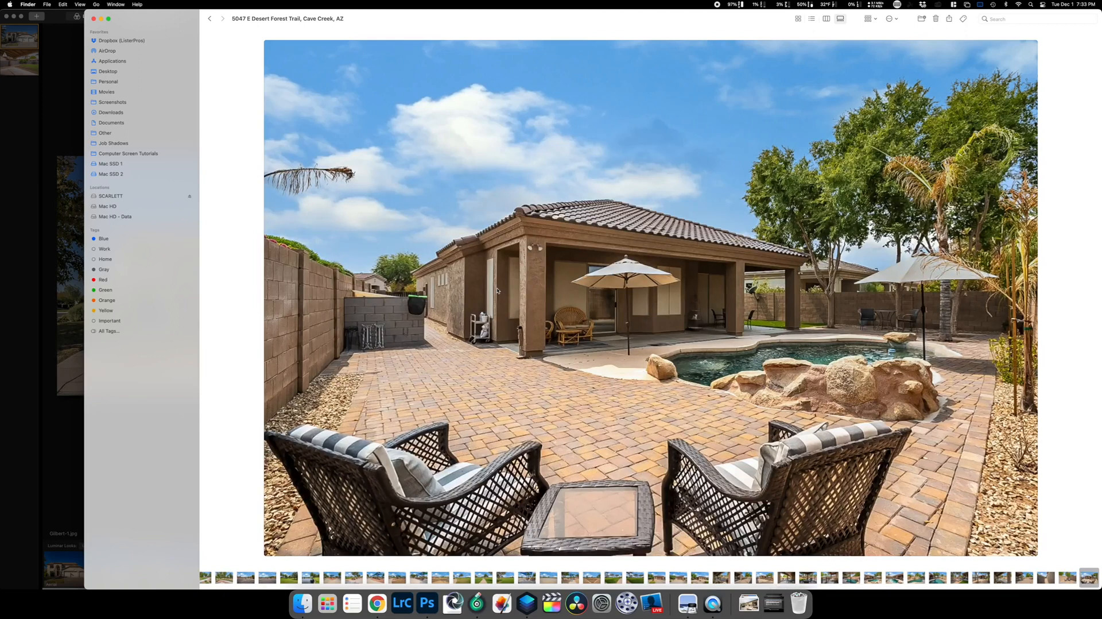
key("Right")
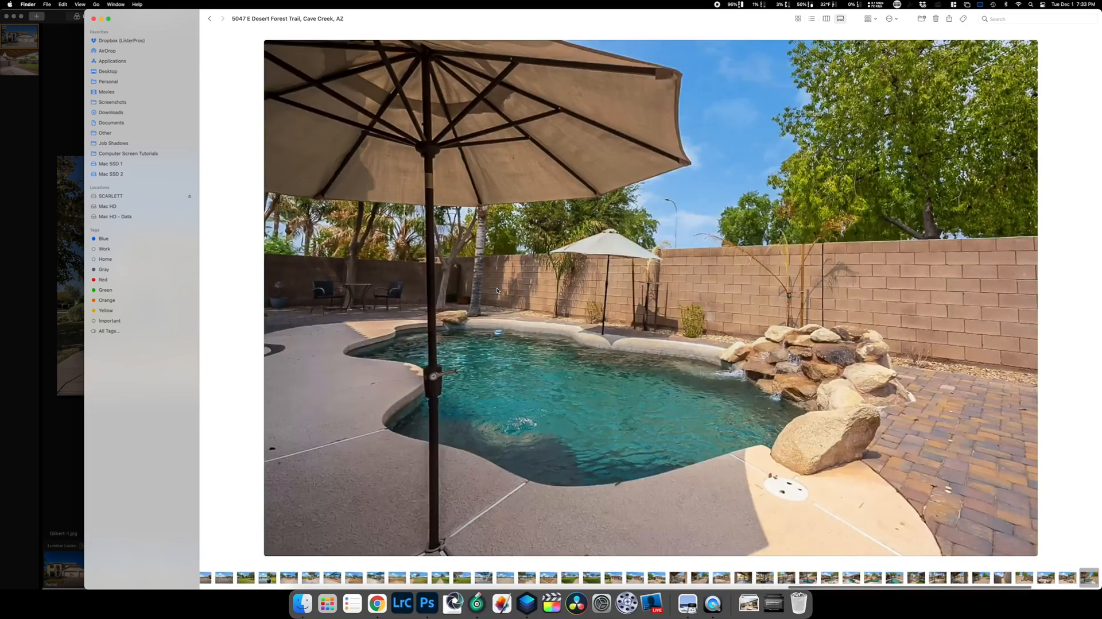
key("Right")
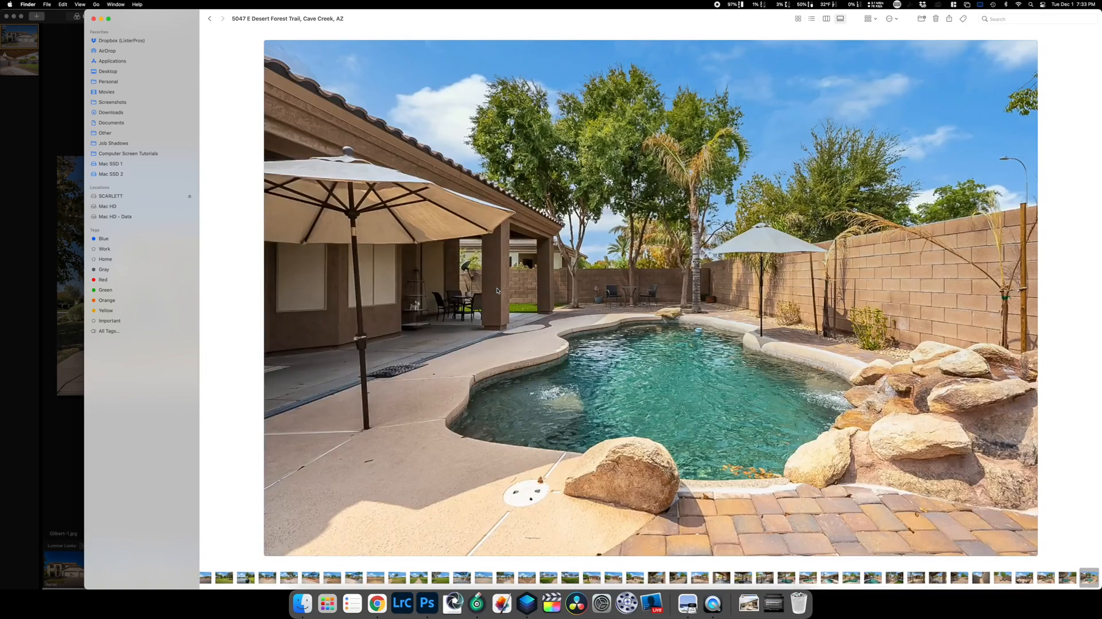
key("Right")
key("Right")
key("Right")
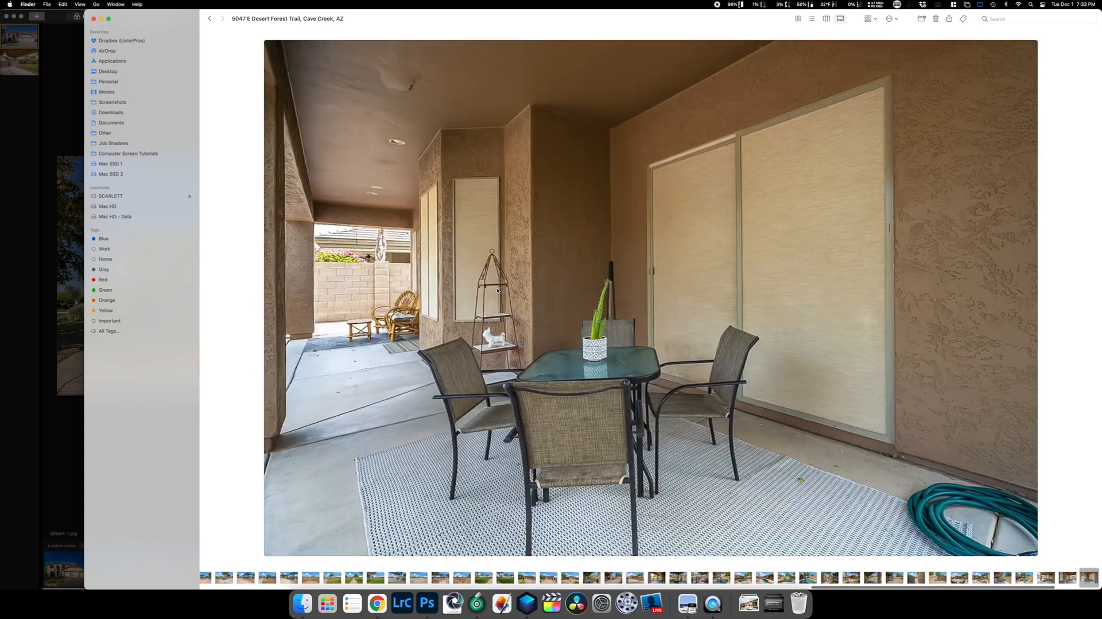
key("Right")
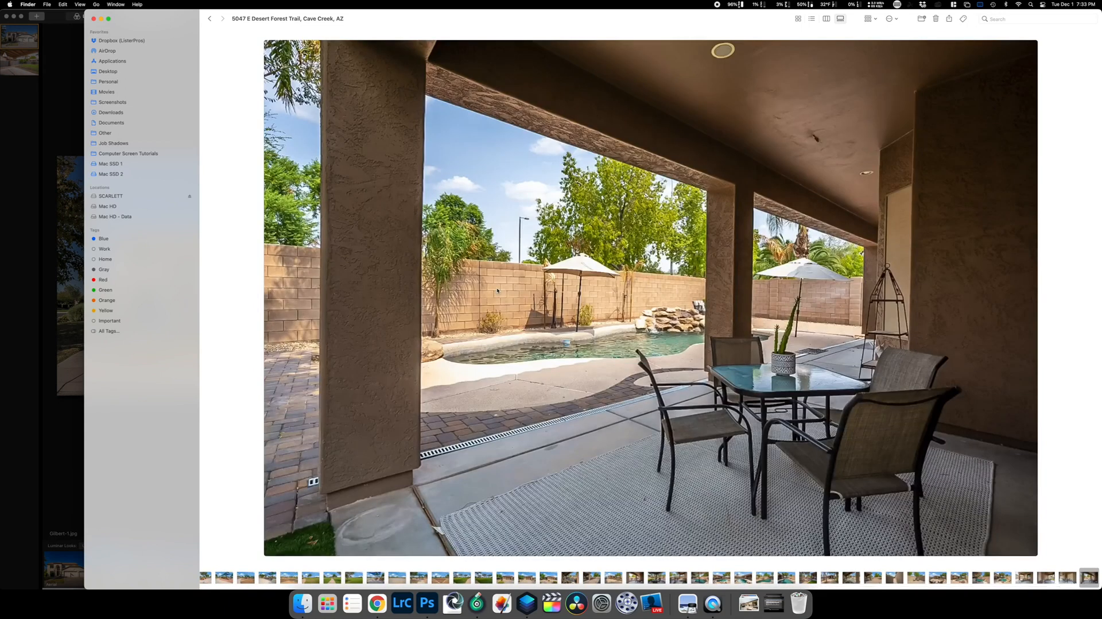
key("Right")
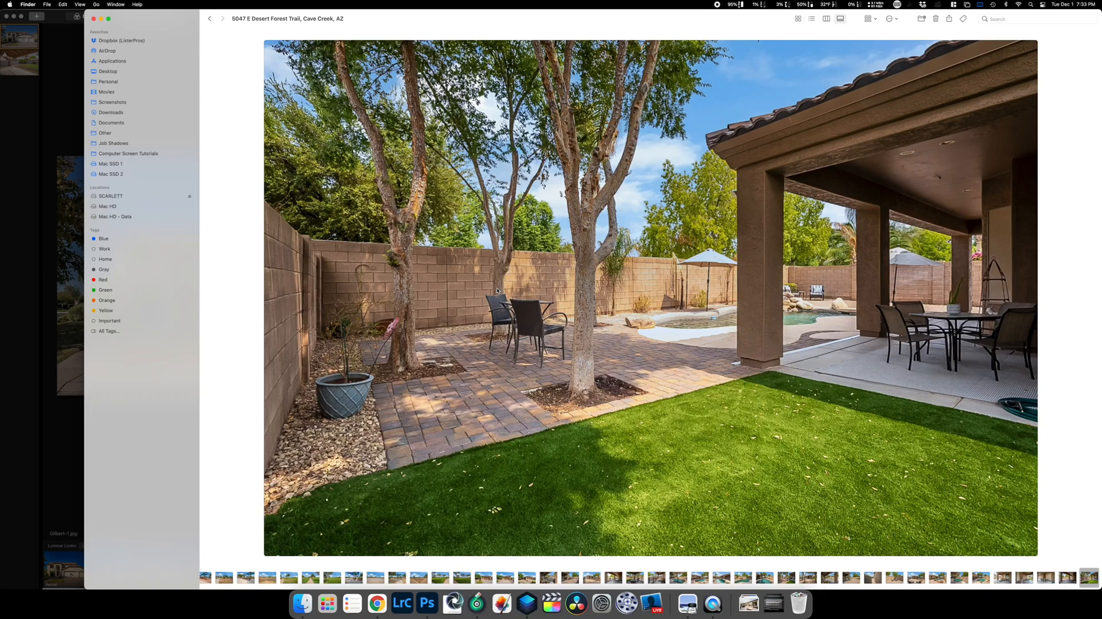
key("Right")
key("Right")
key("Right")
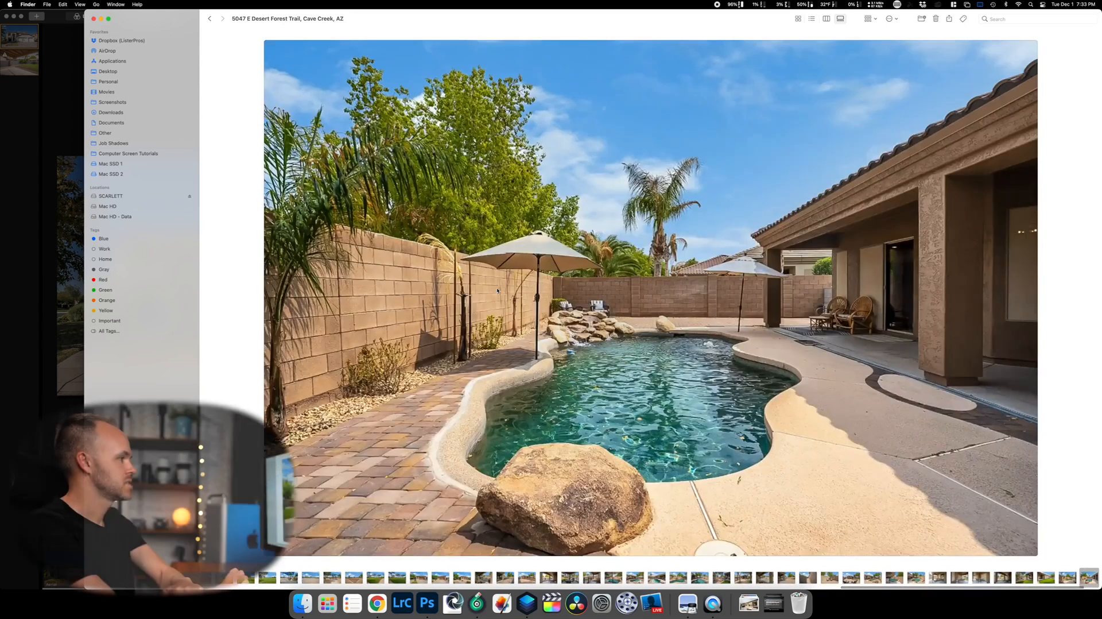
Advance to the paved patio photo with the small table and two chairs.
key("Right")
key("Right")
key("Right")
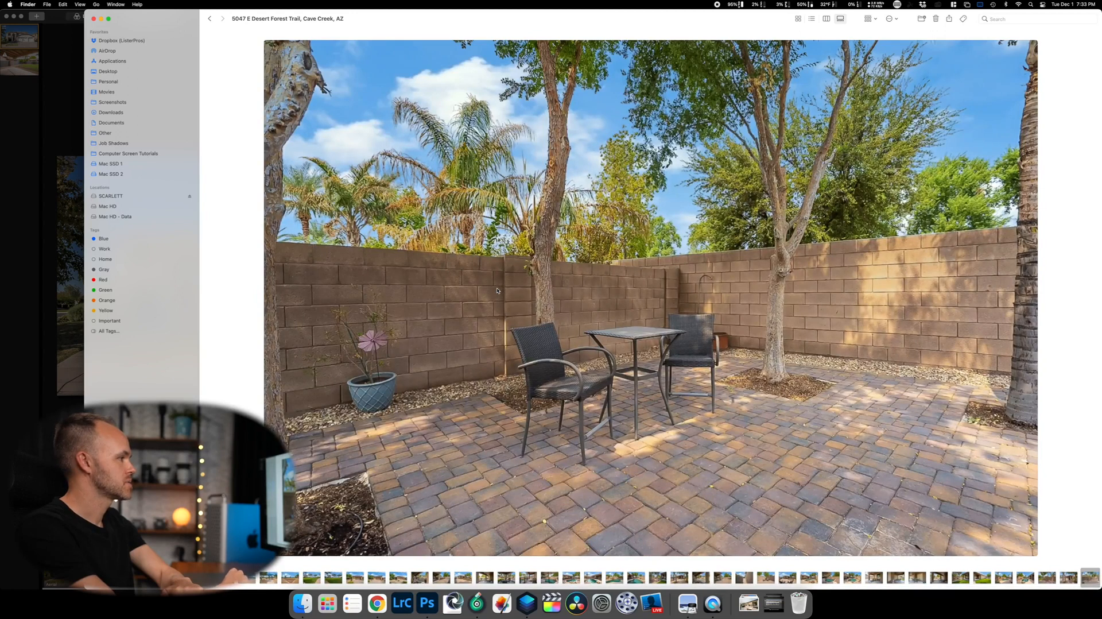